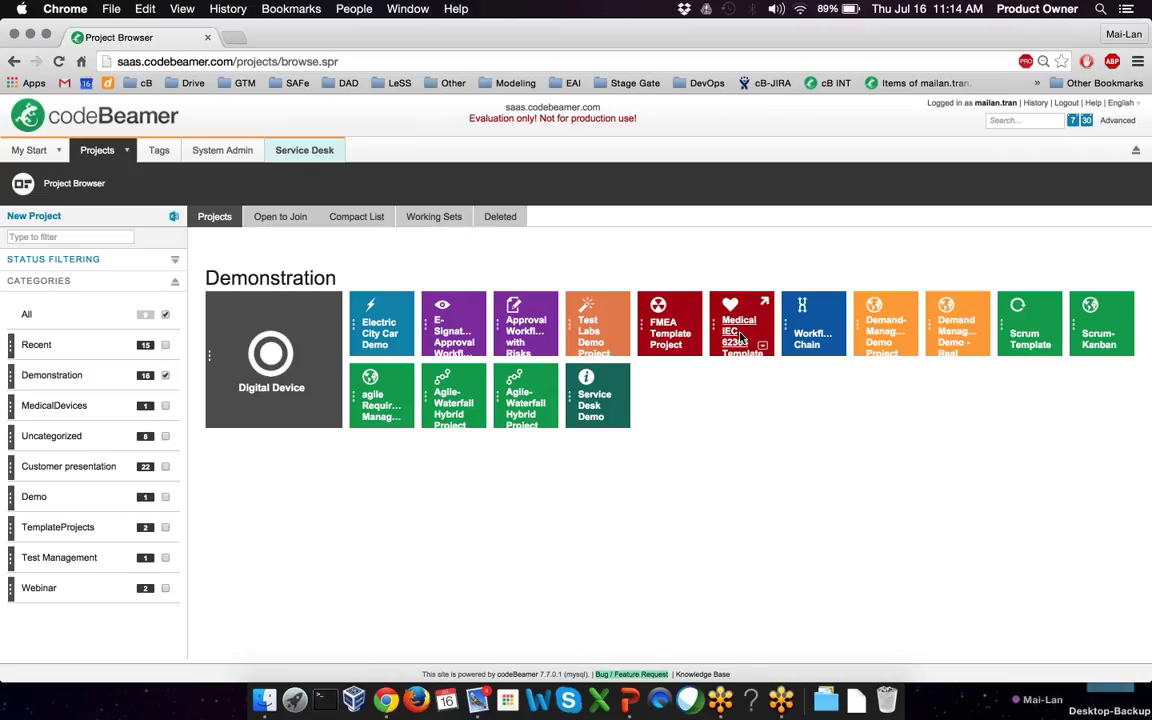
- Open the Medical IEC 62304 Template Demo project's Trackers list
{"action": "left_click", "coordinate": [741, 340]}
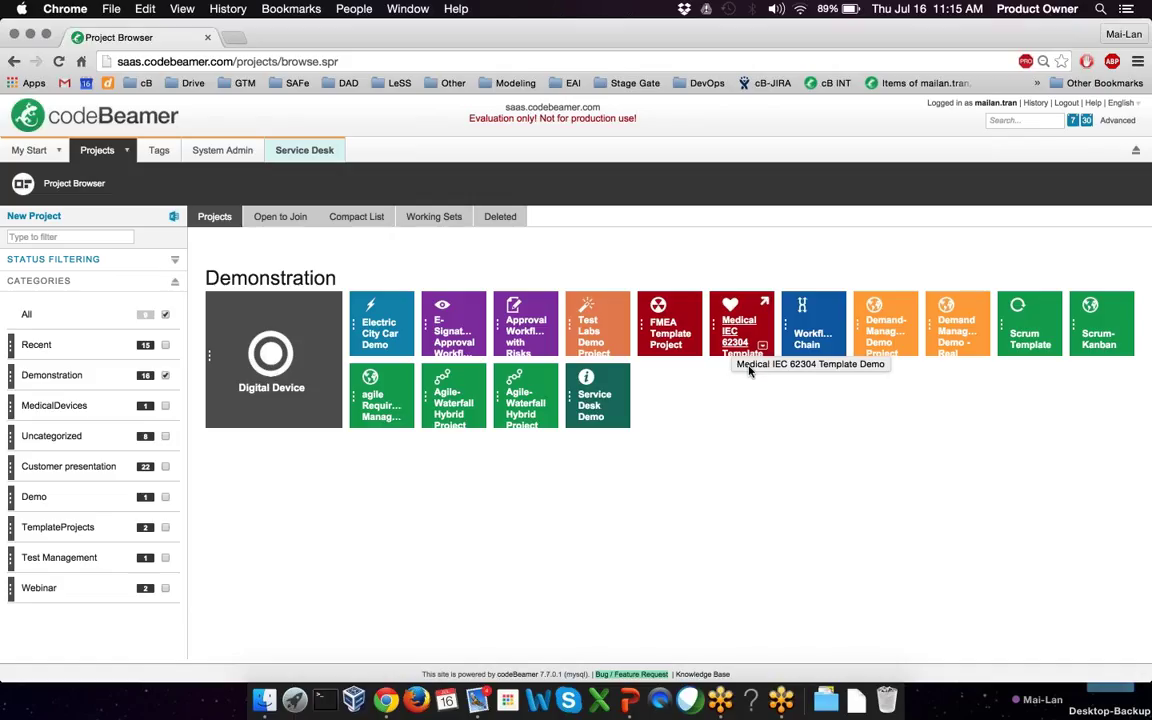
{"action": "left_click", "coordinate": [745, 340]}
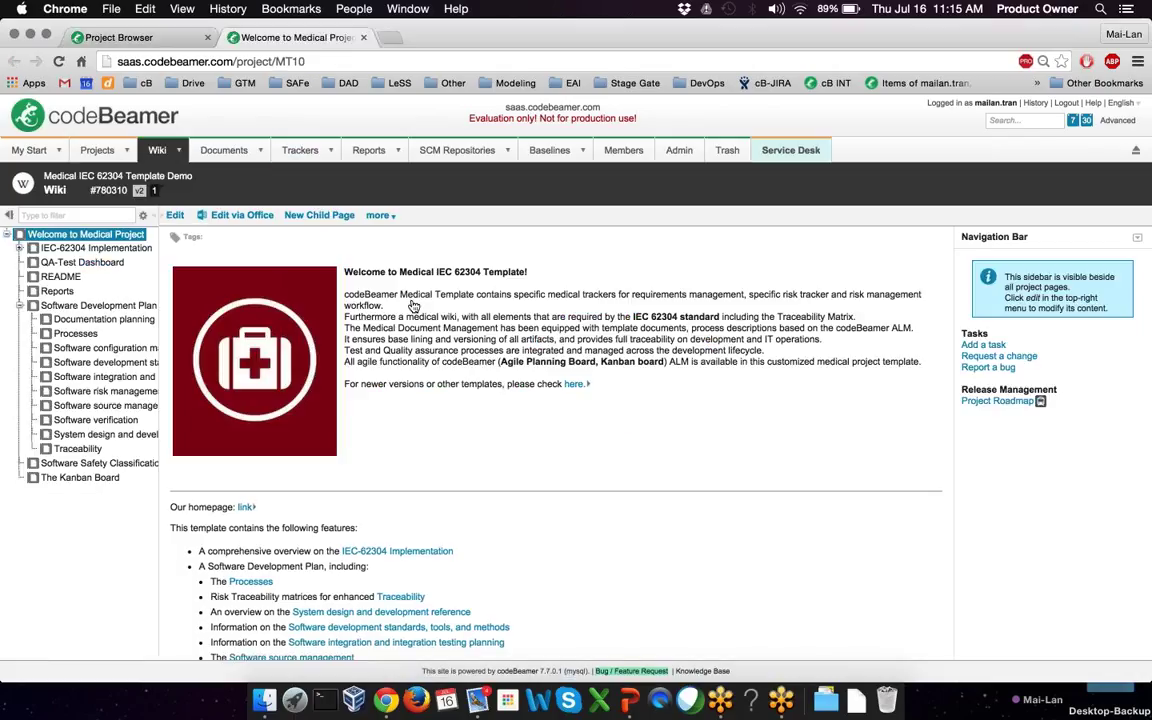
{"action": "left_click", "coordinate": [300, 151]}
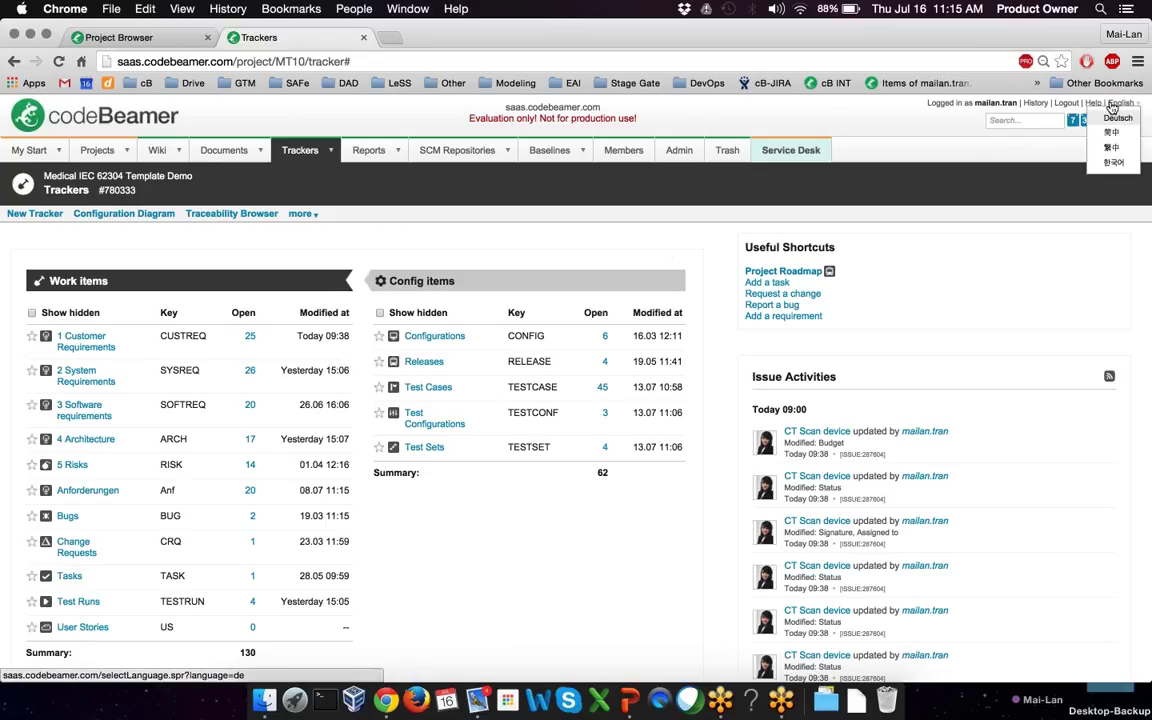
- Switch the codeBeamer interface language to Deutsch
{"action": "left_click", "coordinate": [1112, 117]}
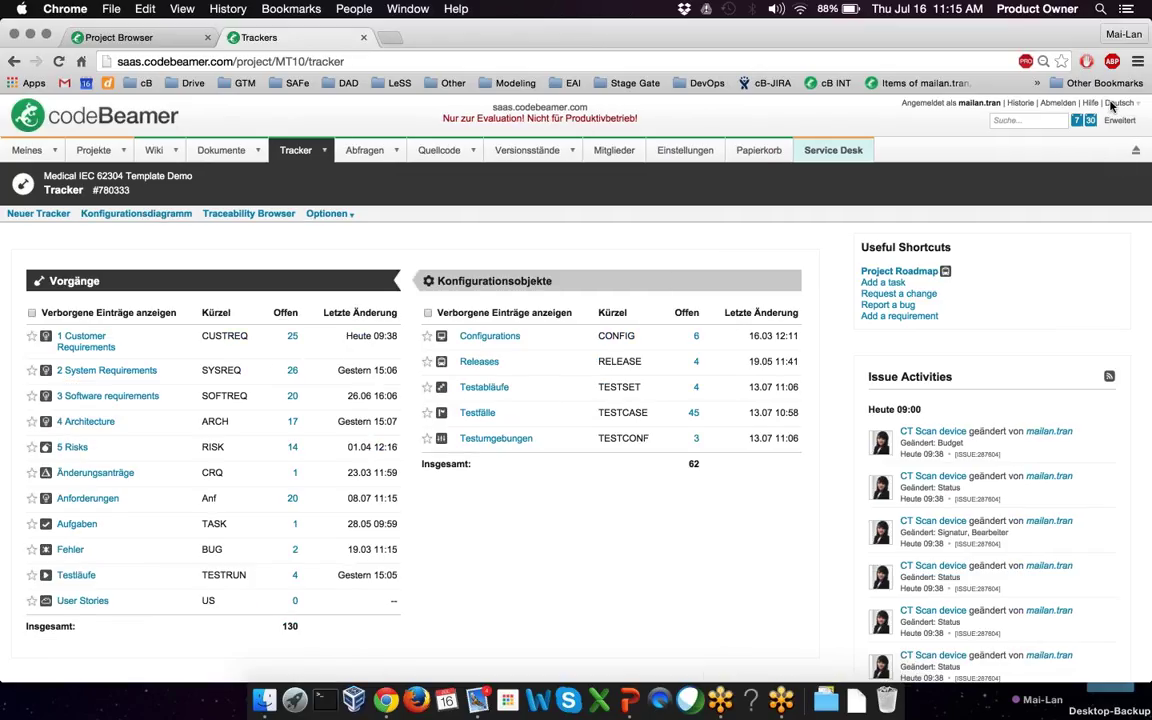
{"action": "scroll", "coordinate": [390, 247], "scroll_direction": "down", "scroll_amount": 1}
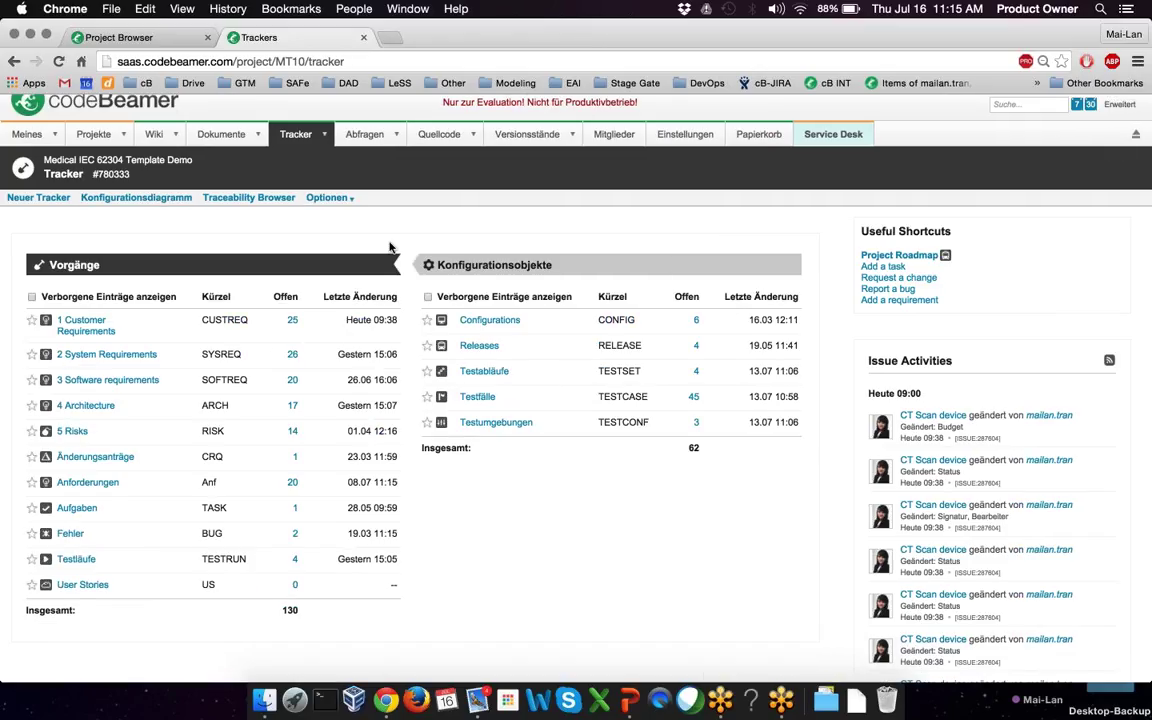
{"action": "scroll", "coordinate": [157, 308], "scroll_direction": "up", "scroll_amount": 1}
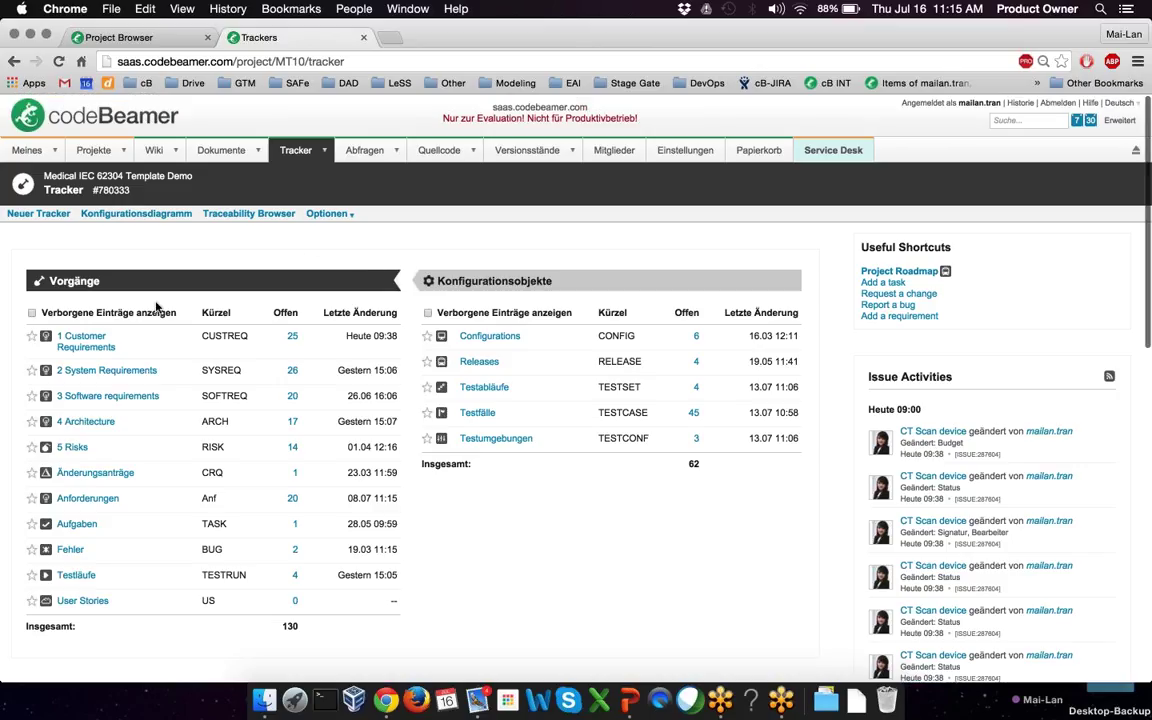
- Open the 2 System Requirements tracker's settings via Optionen > Einstellungen
{"action": "left_click", "coordinate": [105, 373]}
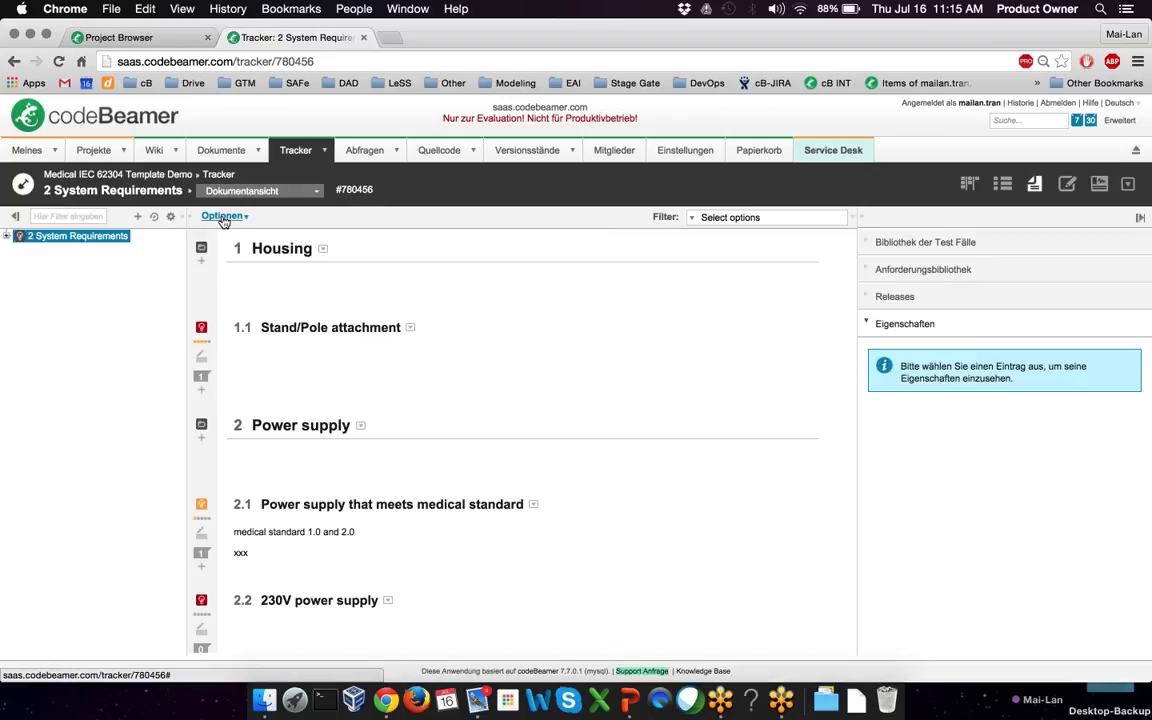
{"action": "left_click", "coordinate": [224, 217]}
{"action": "left_click", "coordinate": [272, 262]}
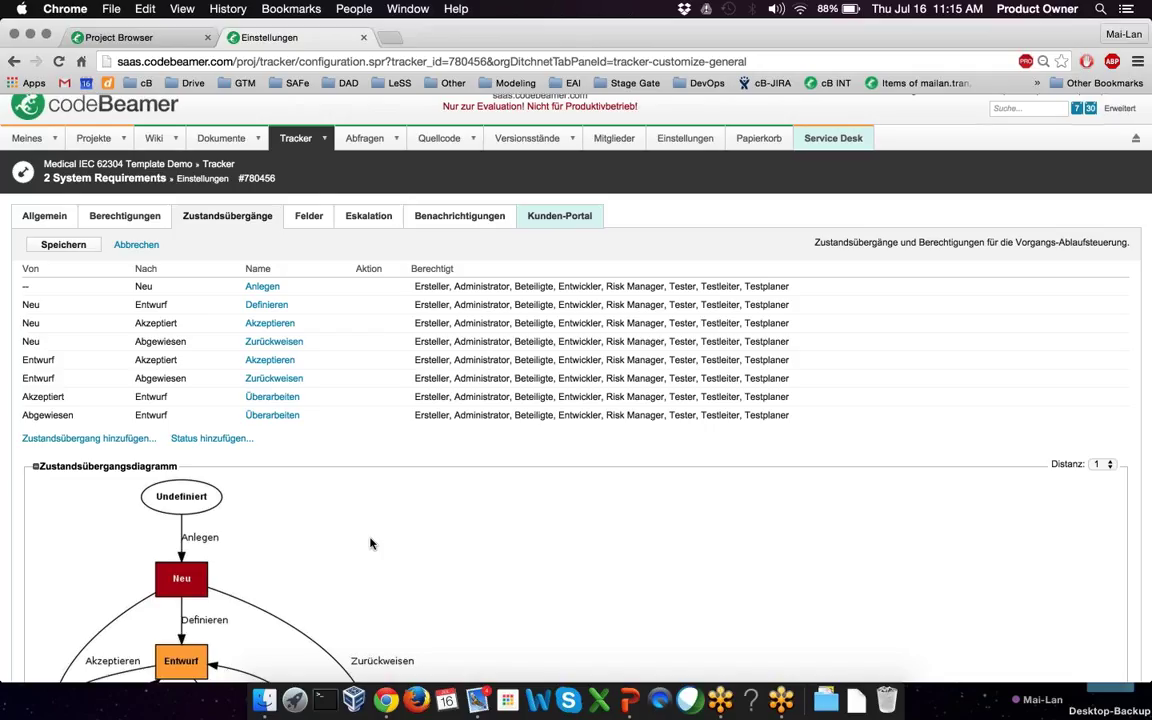
- Scroll through the eight Zustandsübergänge down to the Neu–Entwurf–Akzeptiert/Abgewiesen workflow diagram
{"action": "scroll", "coordinate": [370, 543], "scroll_direction": "down", "scroll_amount": 3}
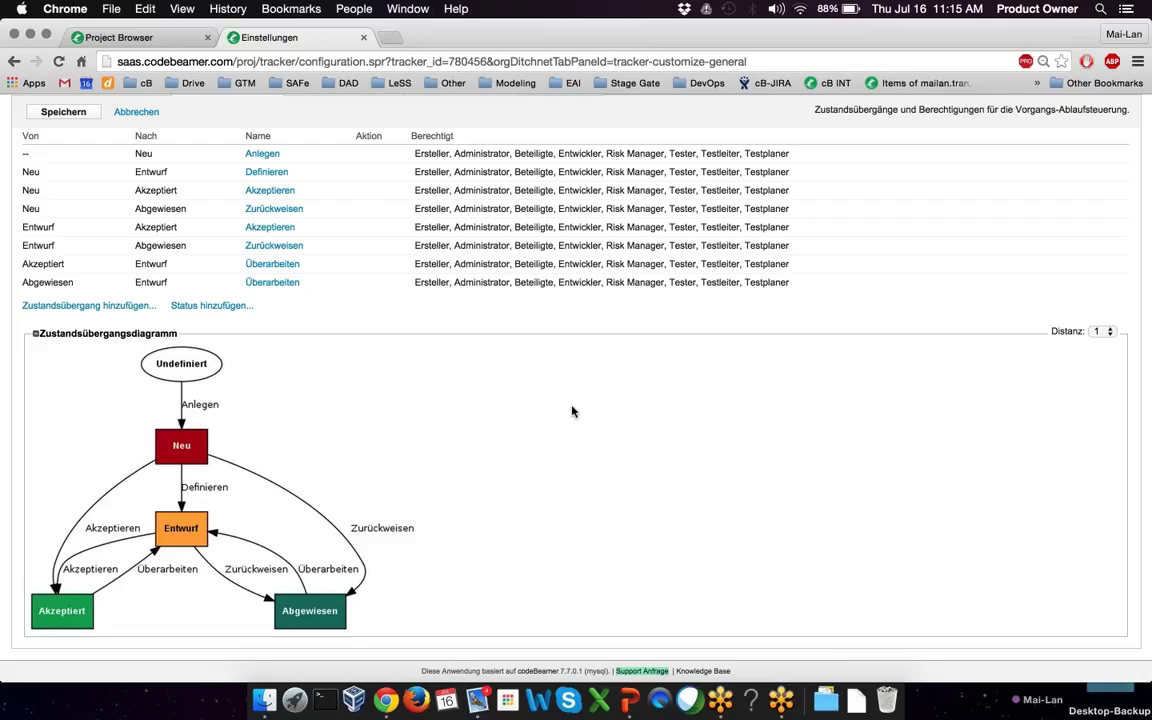
{"action": "scroll", "coordinate": [572, 410], "scroll_direction": "up", "scroll_amount": 2}
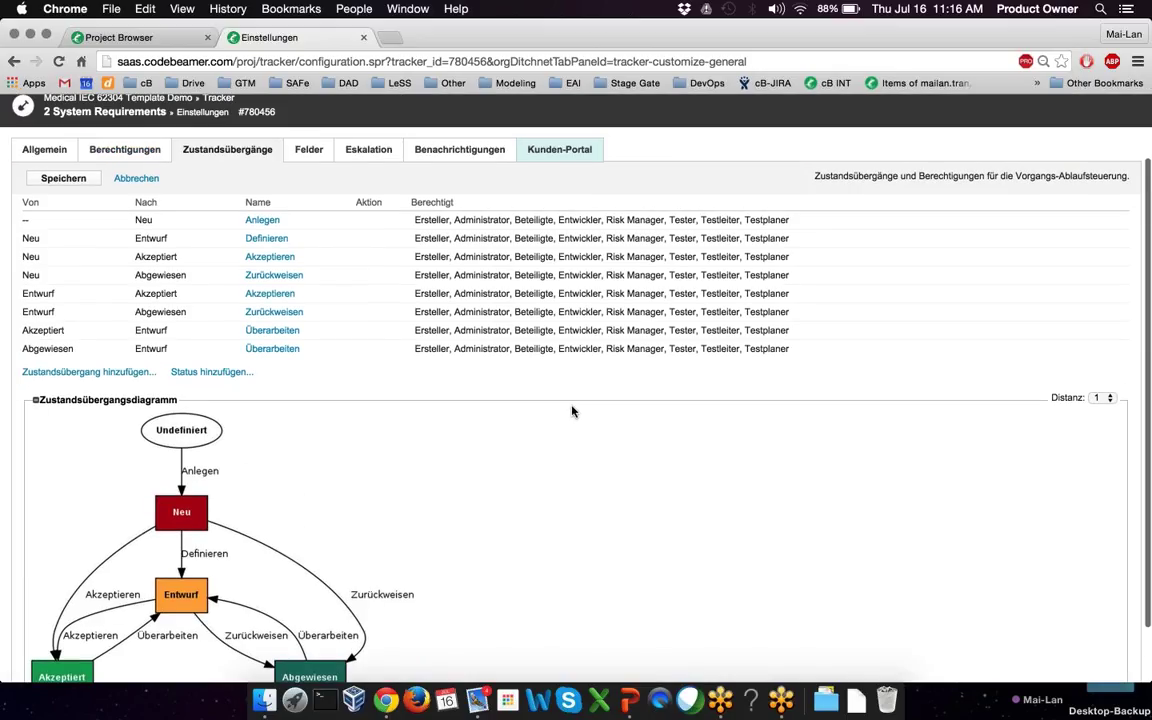
{"action": "scroll", "coordinate": [572, 410], "scroll_direction": "down", "scroll_amount": 1}
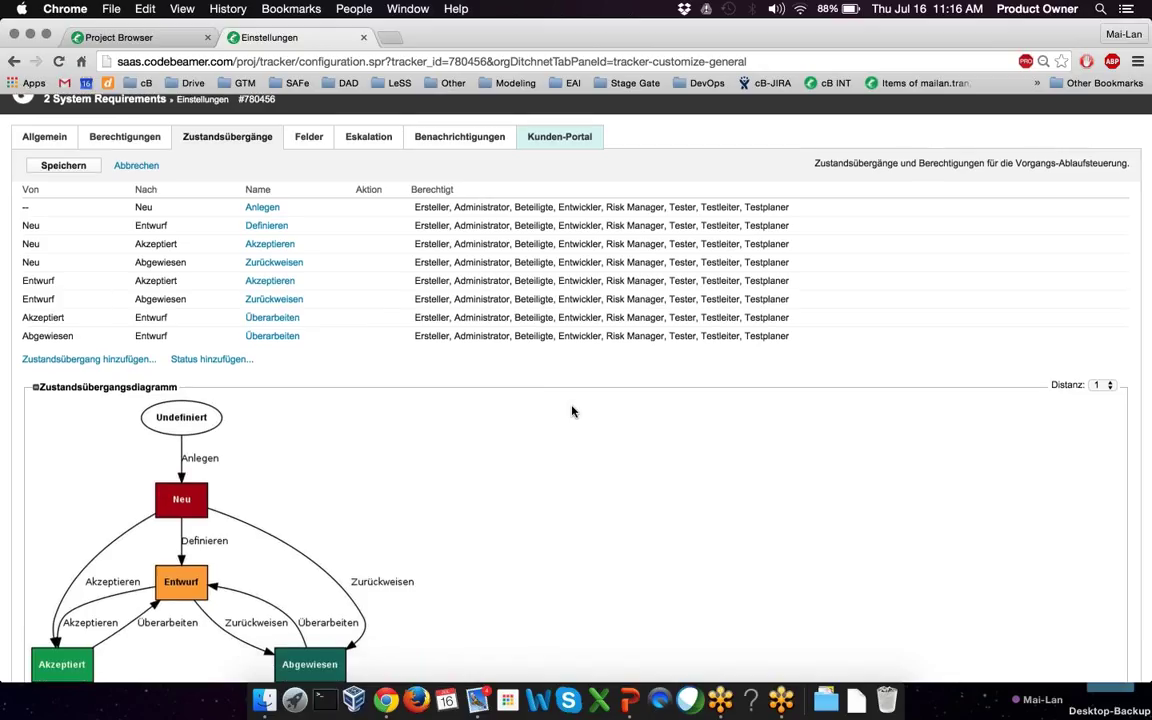
{"action": "scroll", "coordinate": [572, 410], "scroll_direction": "down", "scroll_amount": 1}
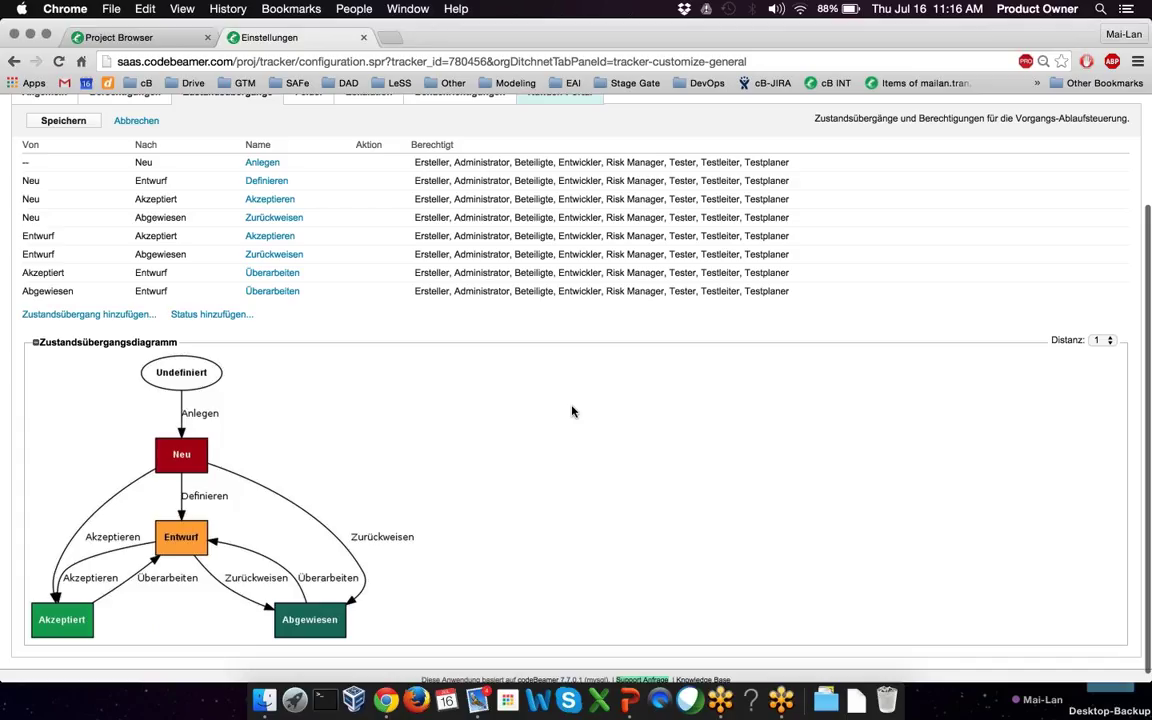
{"action": "scroll", "coordinate": [362, 383], "scroll_direction": "up", "scroll_amount": 2}
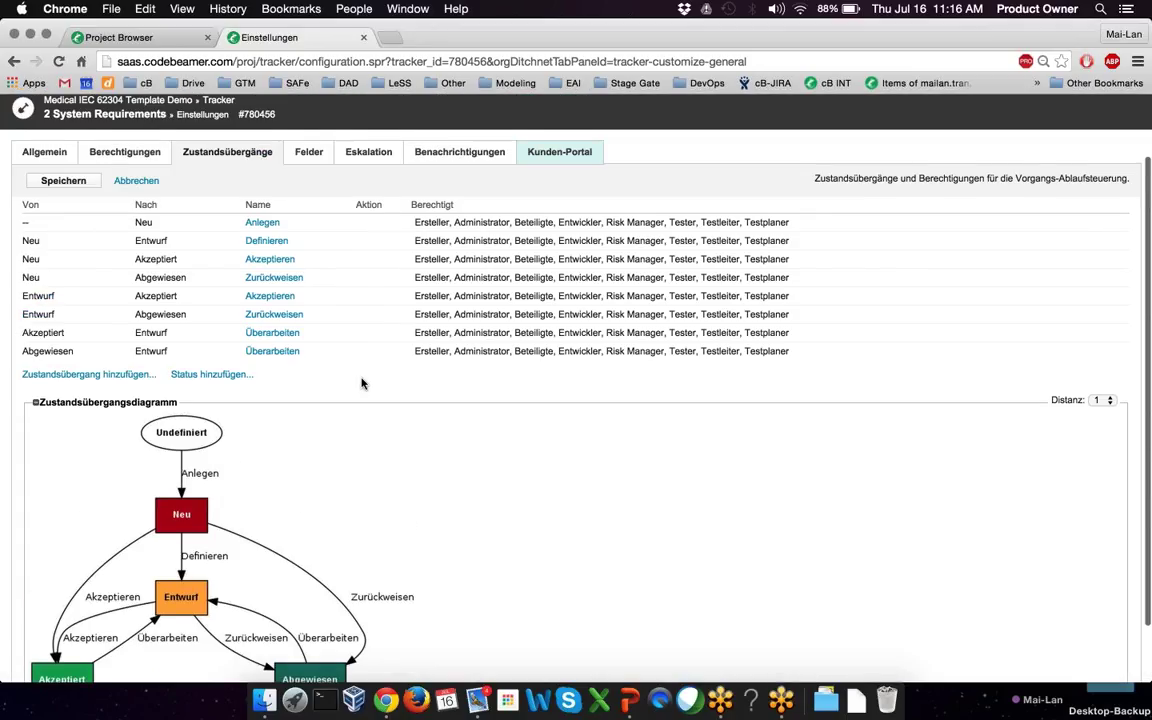
{"action": "scroll", "coordinate": [362, 383], "scroll_direction": "down", "scroll_amount": 1}
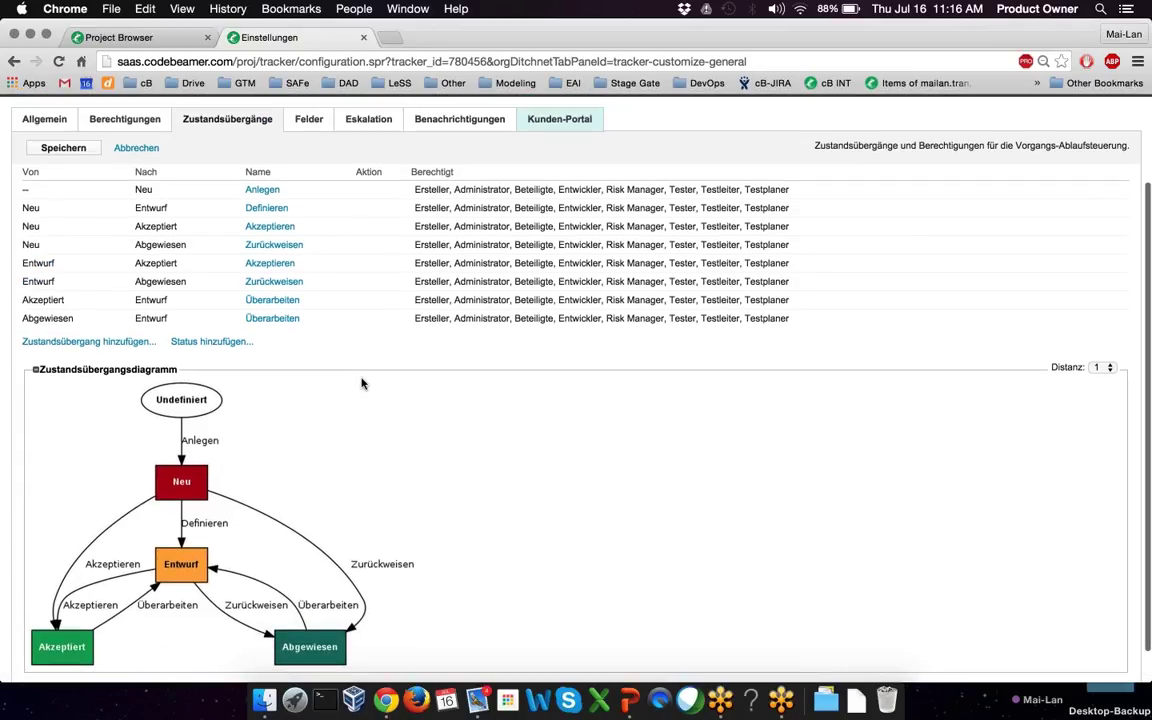
{"action": "scroll", "coordinate": [362, 383], "scroll_direction": "down", "scroll_amount": 1}
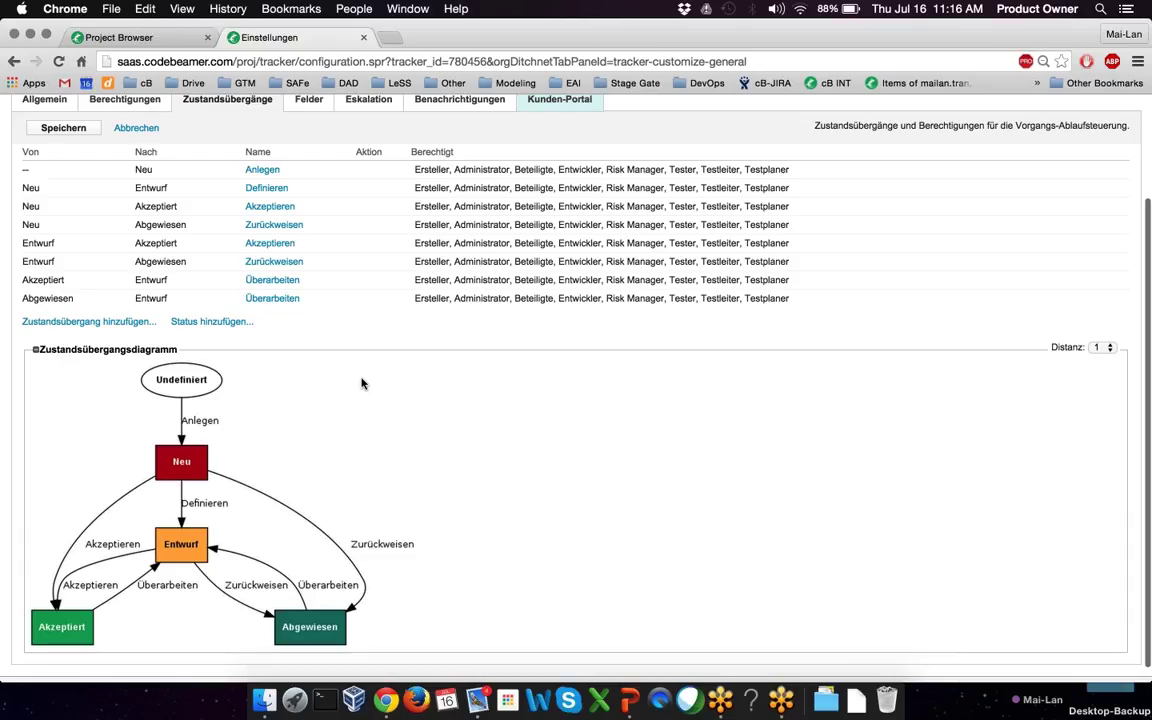
{"action": "scroll", "coordinate": [362, 383], "scroll_direction": "down", "scroll_amount": 1}
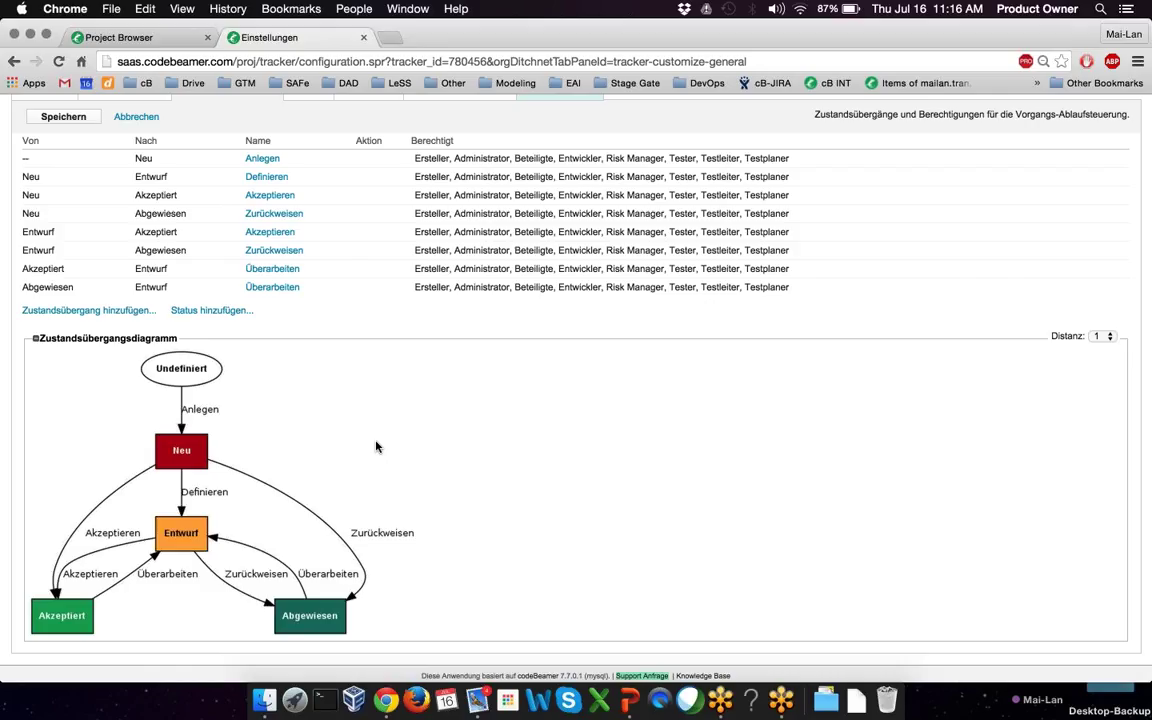
{"action": "scroll", "coordinate": [231, 321], "scroll_direction": "up", "scroll_amount": 1}
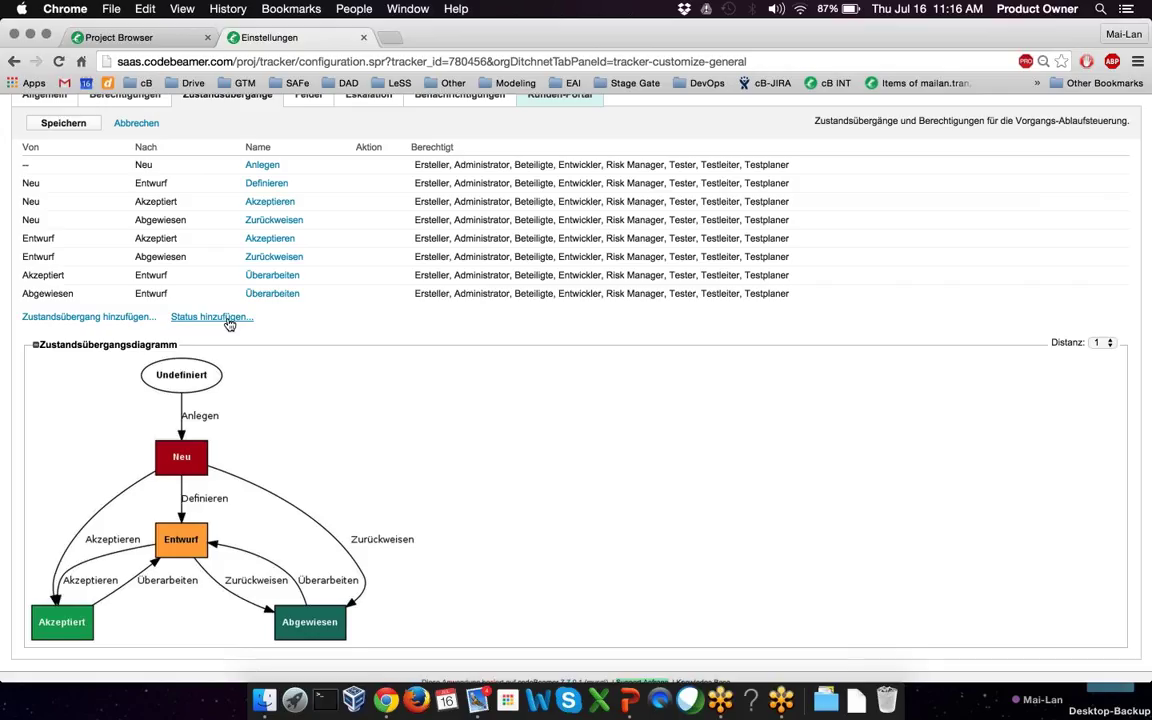
- Add a blue status 'In Bearbeitung' with meaning In Arbeit and confirm saving the status options
{"action": "left_click", "coordinate": [212, 317]}
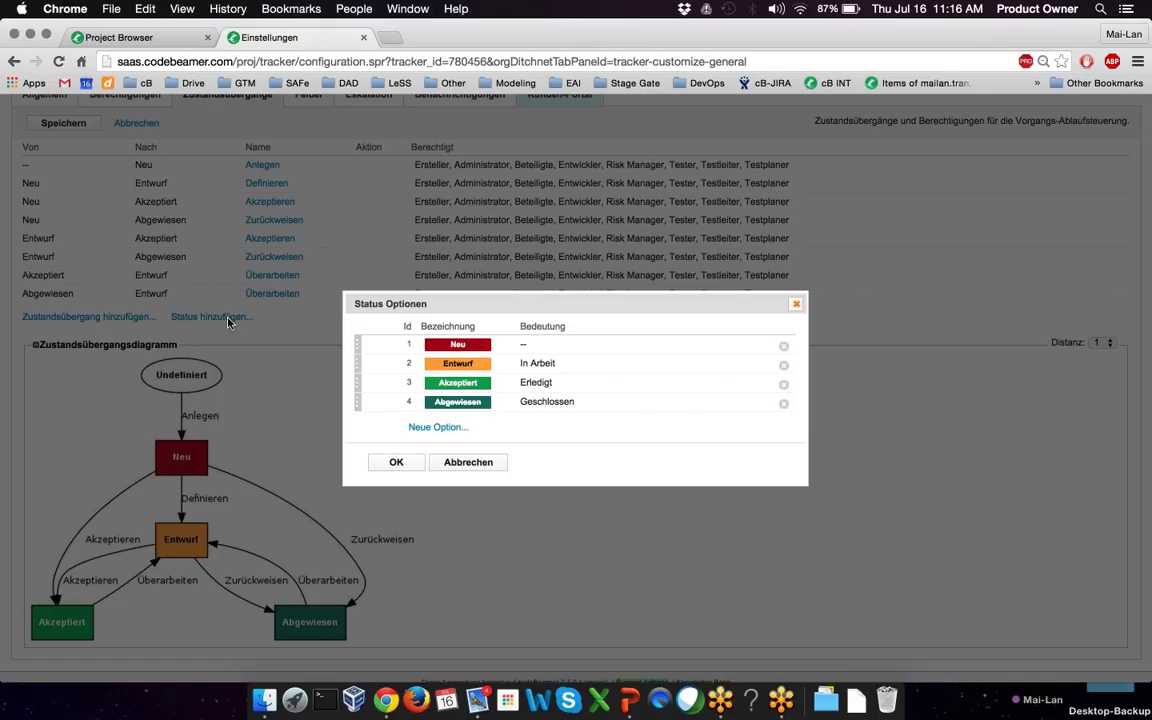
{"action": "left_click", "coordinate": [438, 427]}
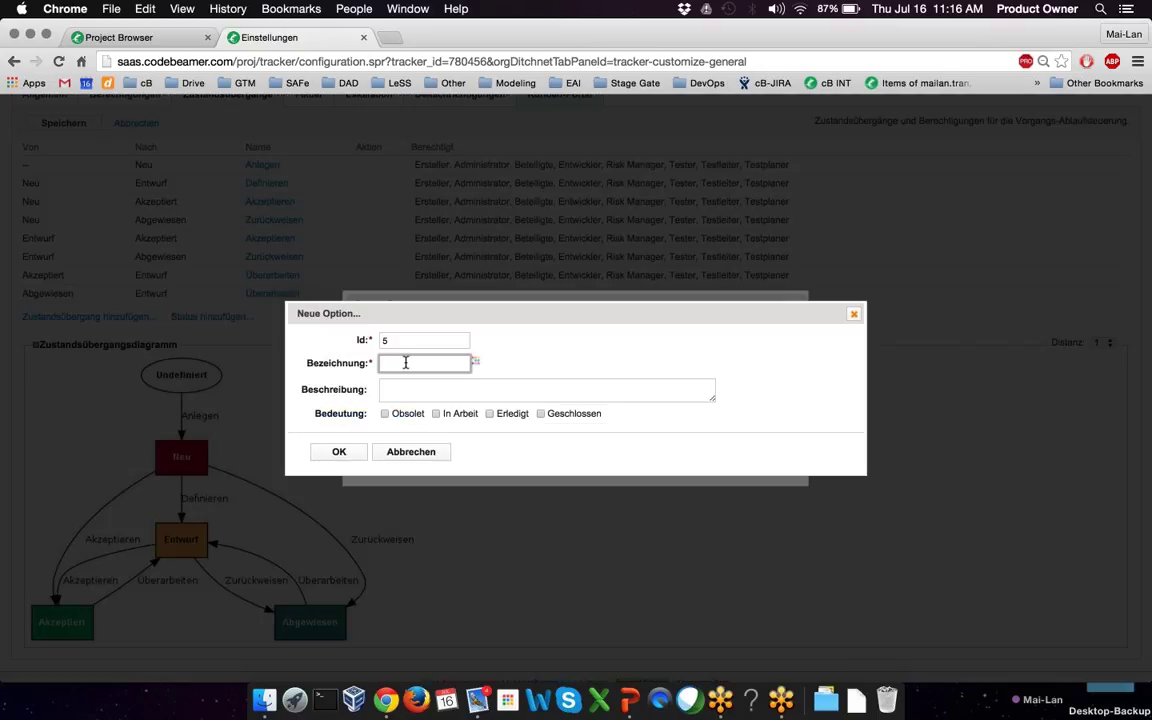
{"action": "type", "text": "In Bearbeitung"}
{"action": "left_click", "coordinate": [475, 362]}
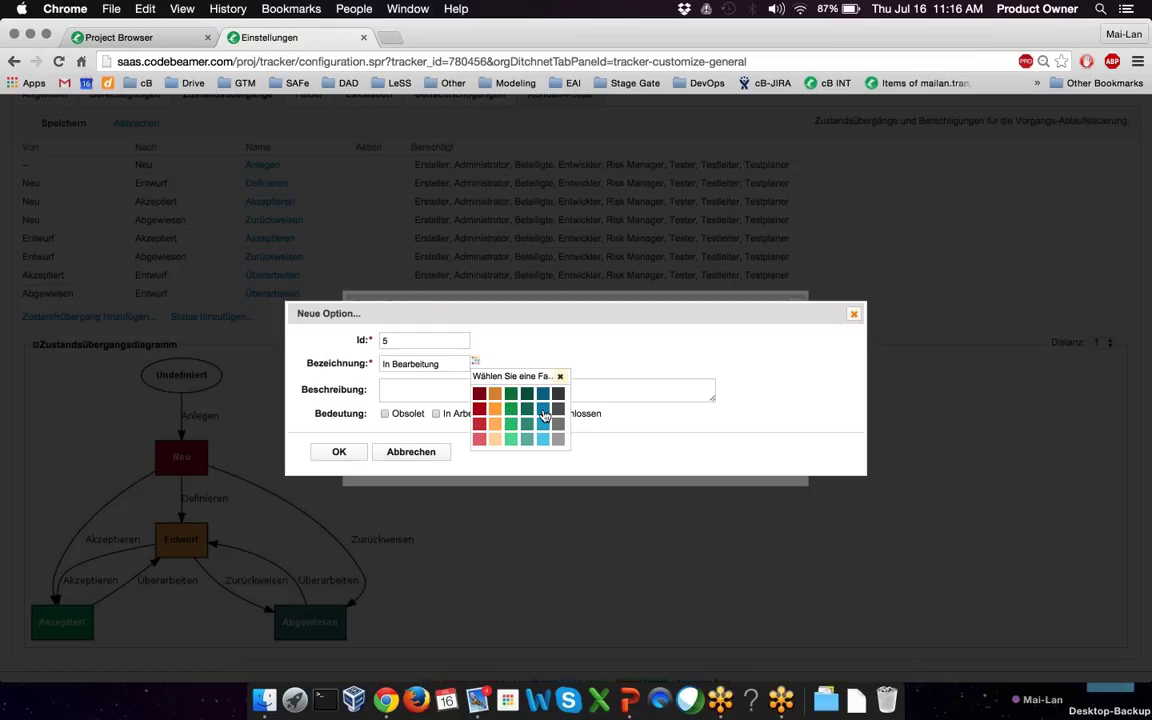
{"action": "left_click", "coordinate": [511, 414]}
{"action": "left_click", "coordinate": [436, 414]}
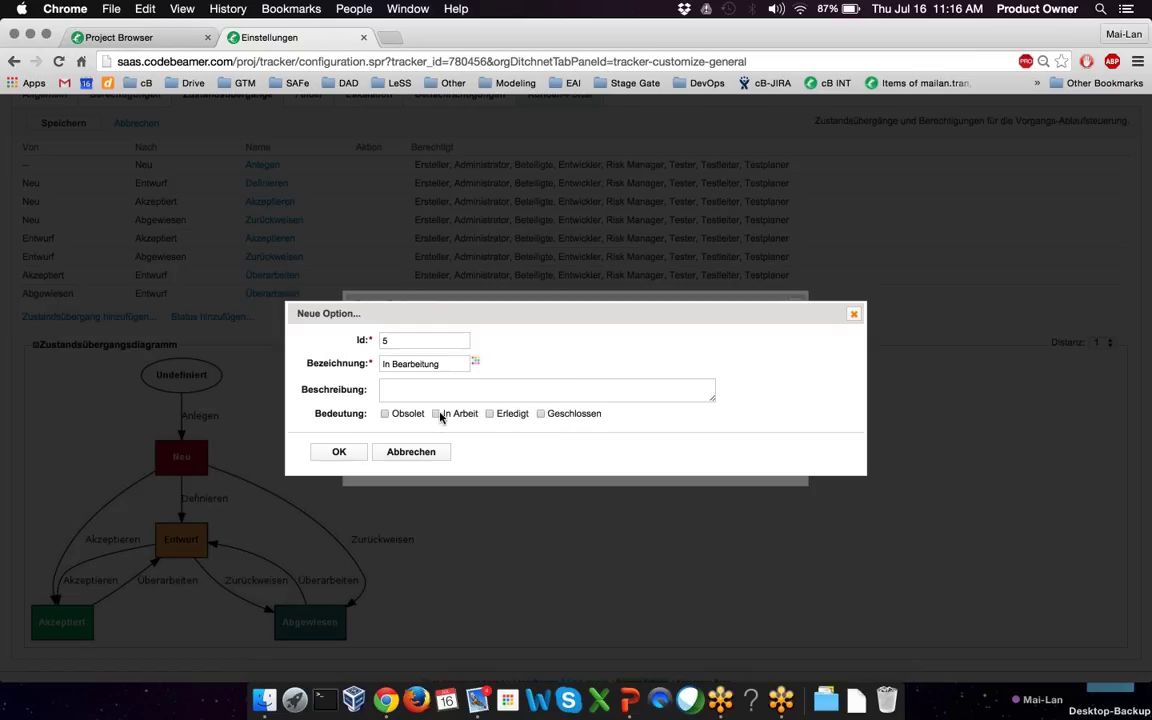
{"action": "left_click", "coordinate": [339, 453]}
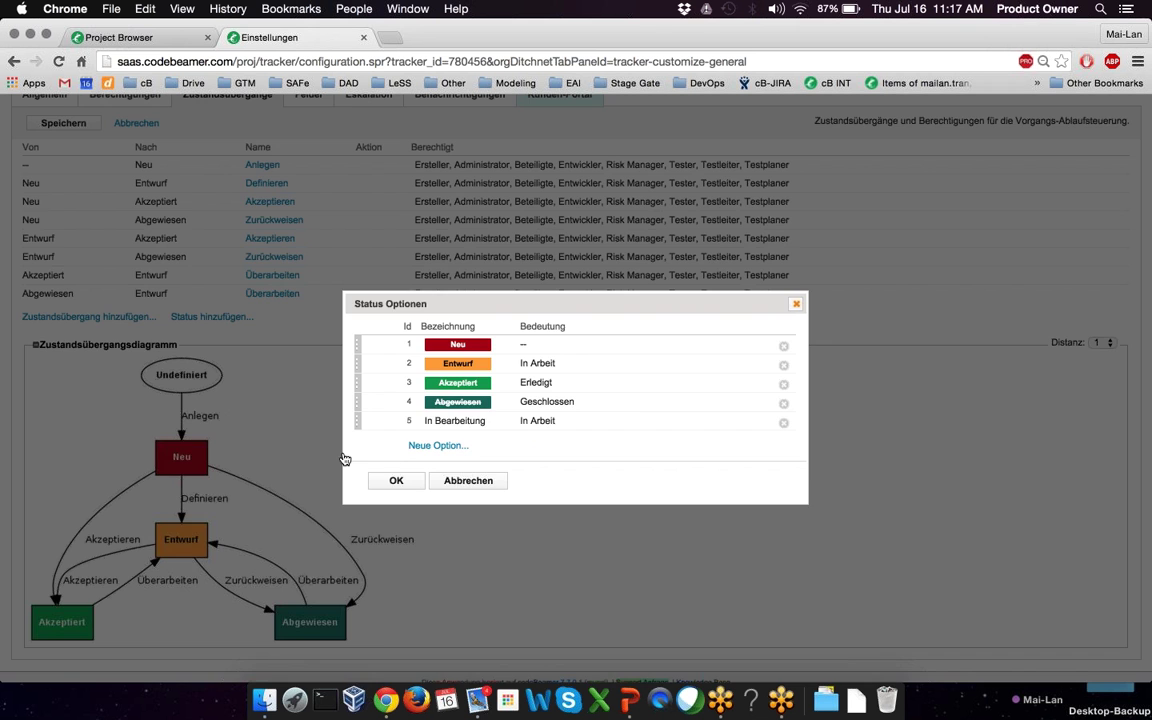
{"action": "left_click", "coordinate": [394, 482]}
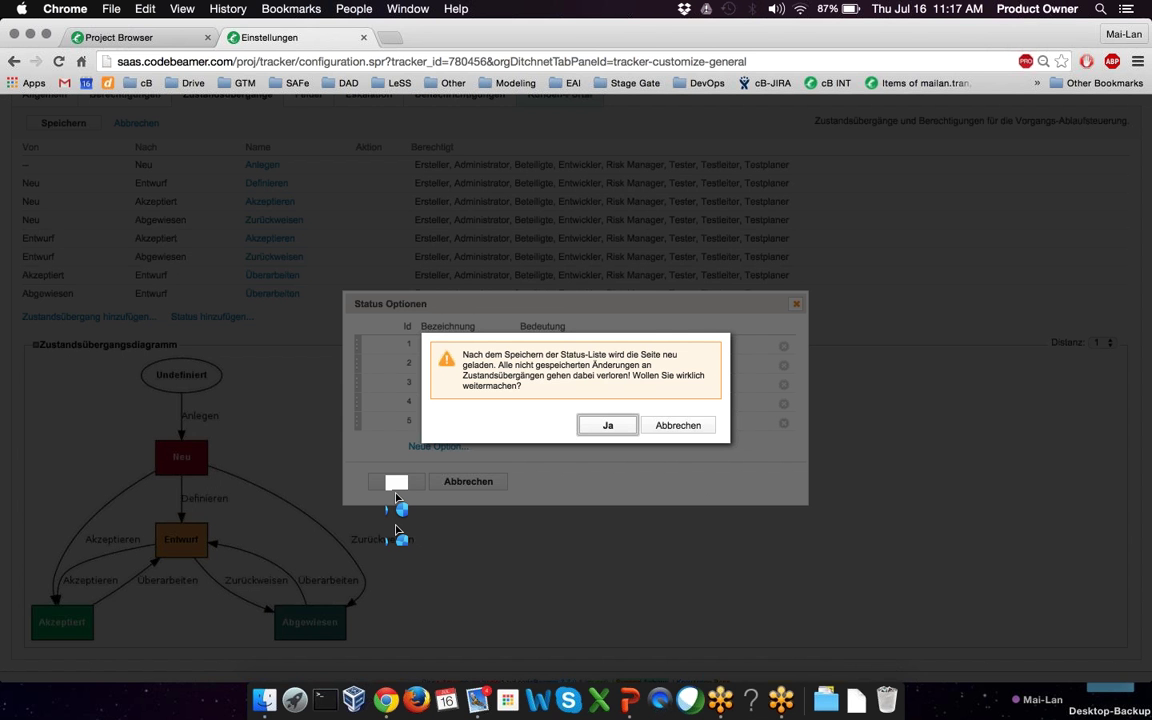
{"action": "key", "text": "Return"}
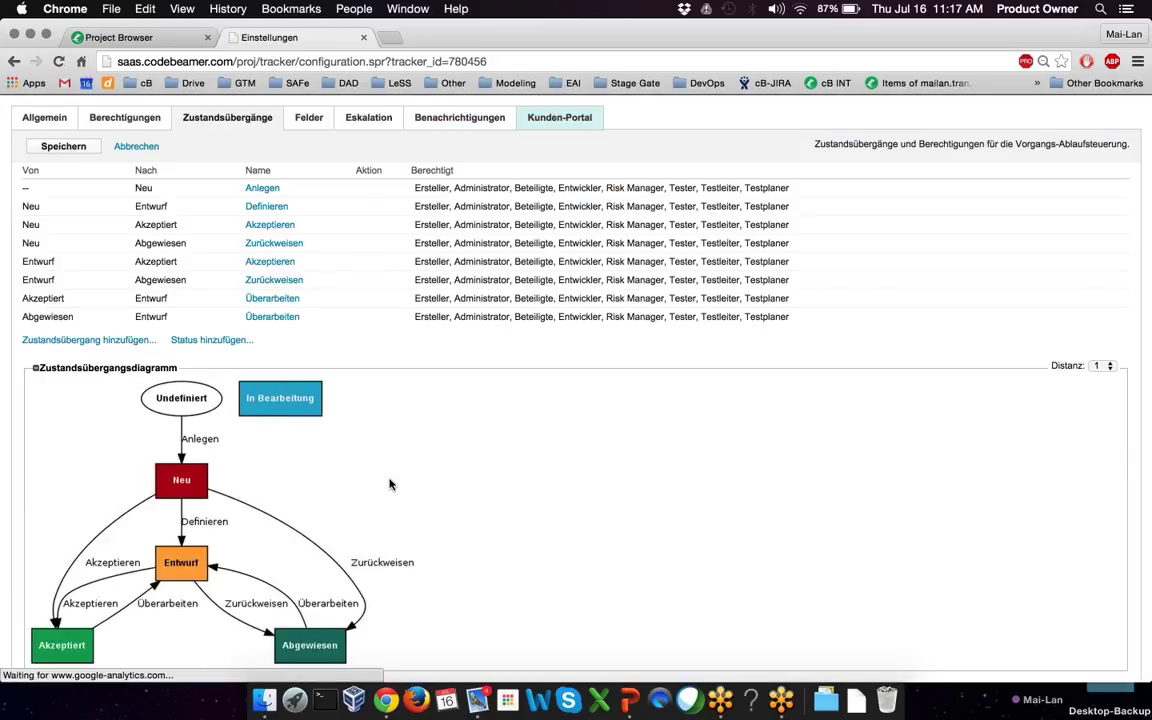
- Define a new transition 'In Bearbeitung' from Neu to In Bearbeitung
{"action": "scroll", "coordinate": [390, 485], "scroll_direction": "down", "scroll_amount": 2}
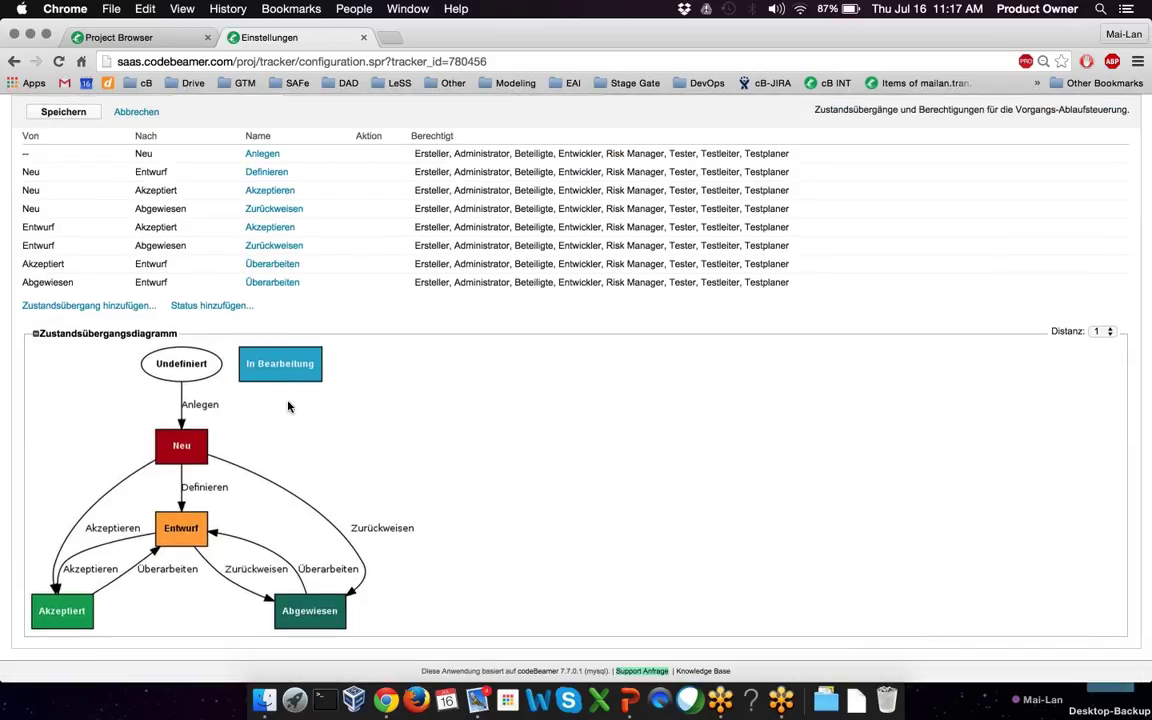
{"action": "left_click", "coordinate": [100, 306]}
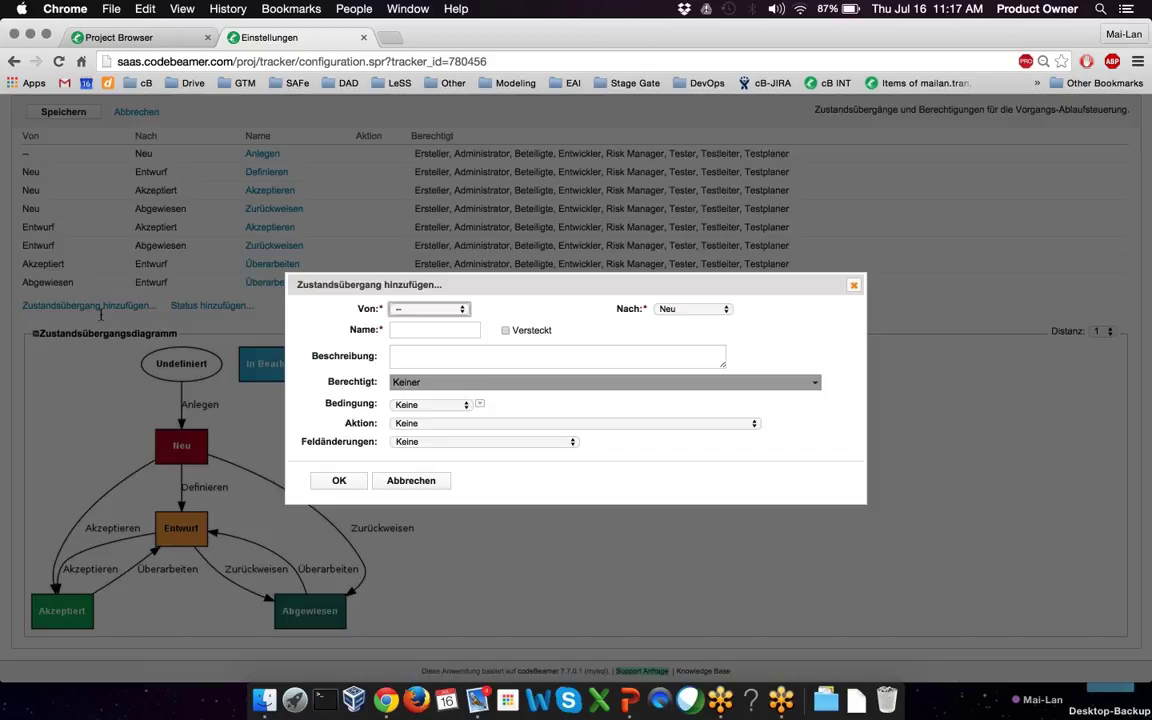
{"action": "left_click", "coordinate": [461, 309]}
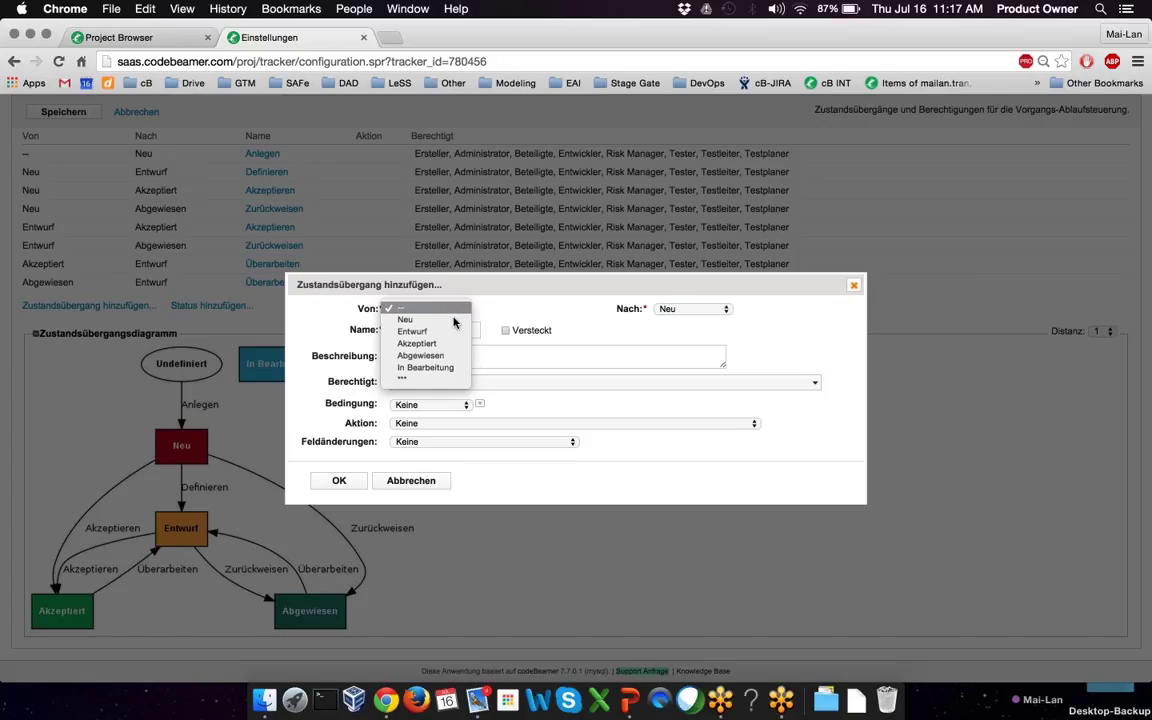
{"action": "key", "text": "Escape"}
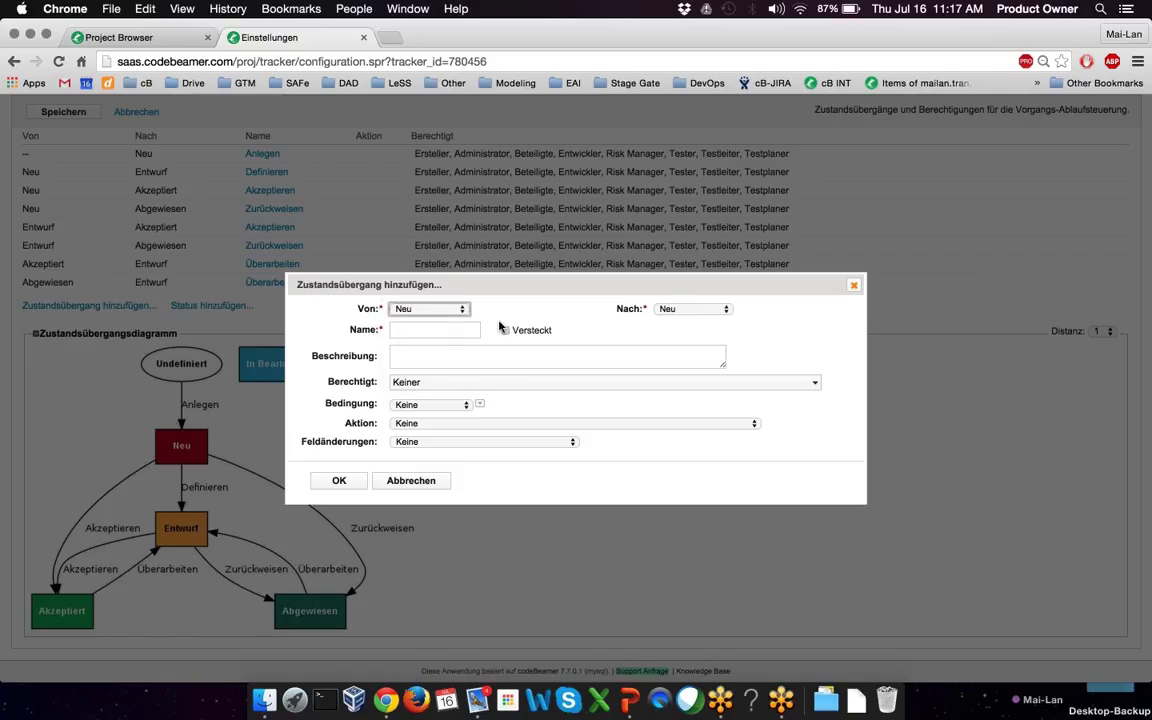
{"action": "left_click", "coordinate": [711, 312]}
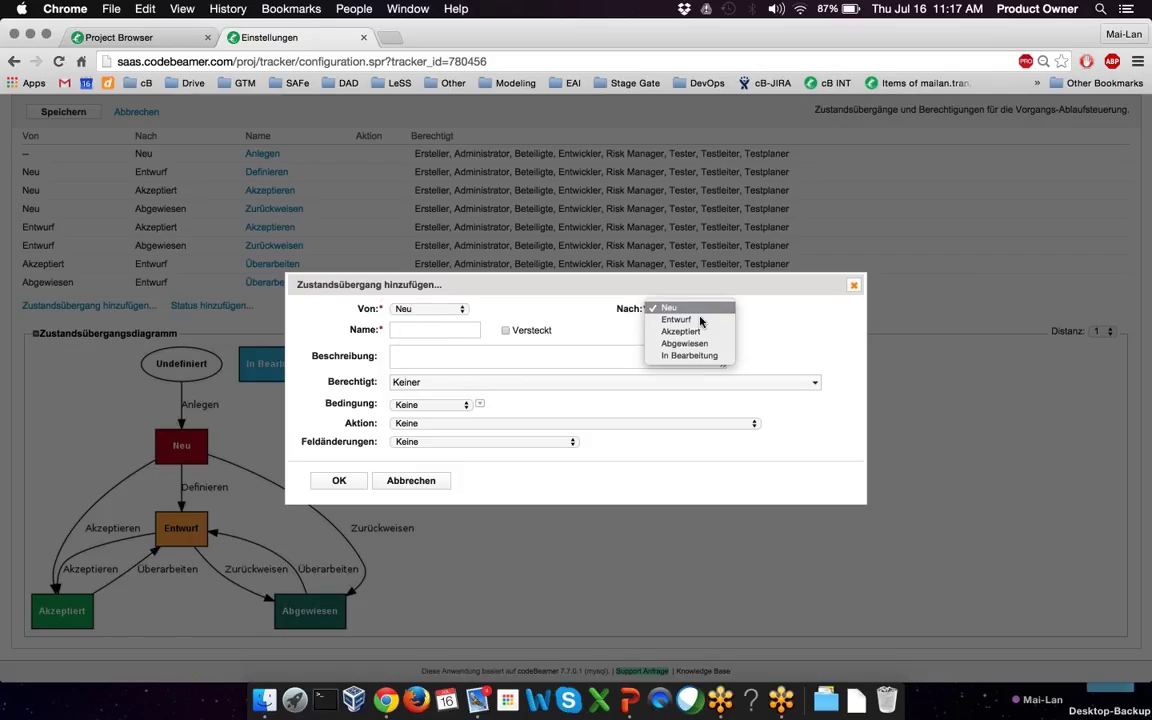
{"action": "left_click", "coordinate": [685, 354]}
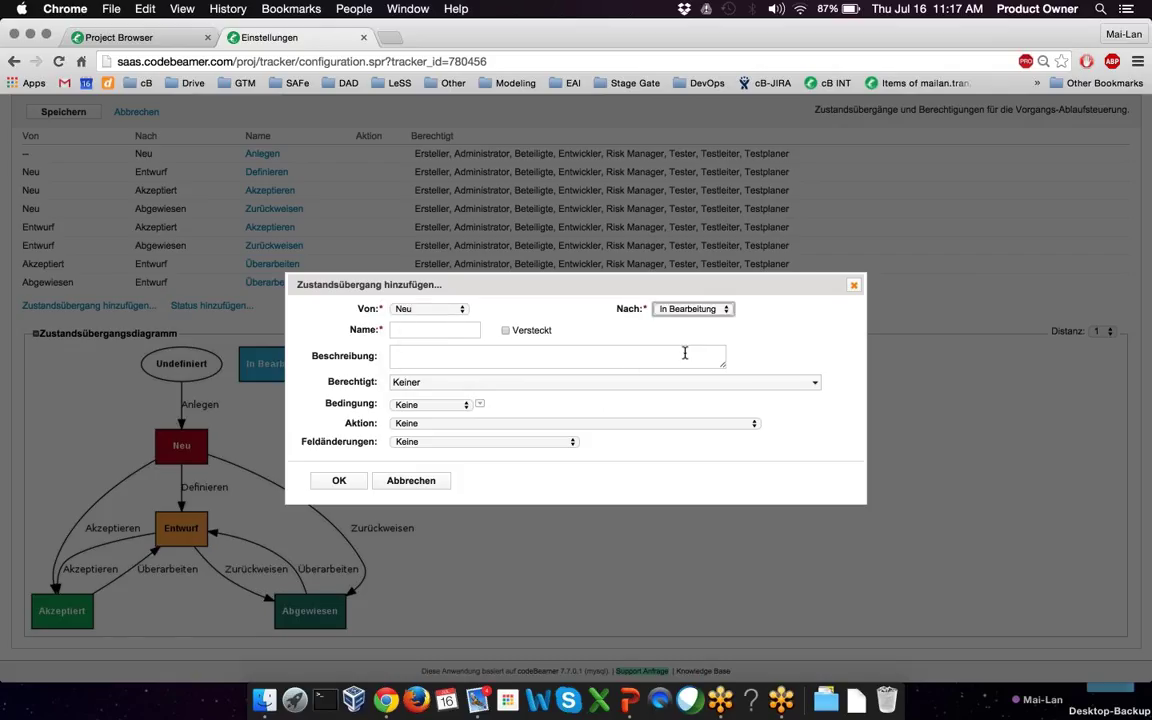
{"action": "key", "text": "Tab"}
{"action": "type", "text": "In B"}
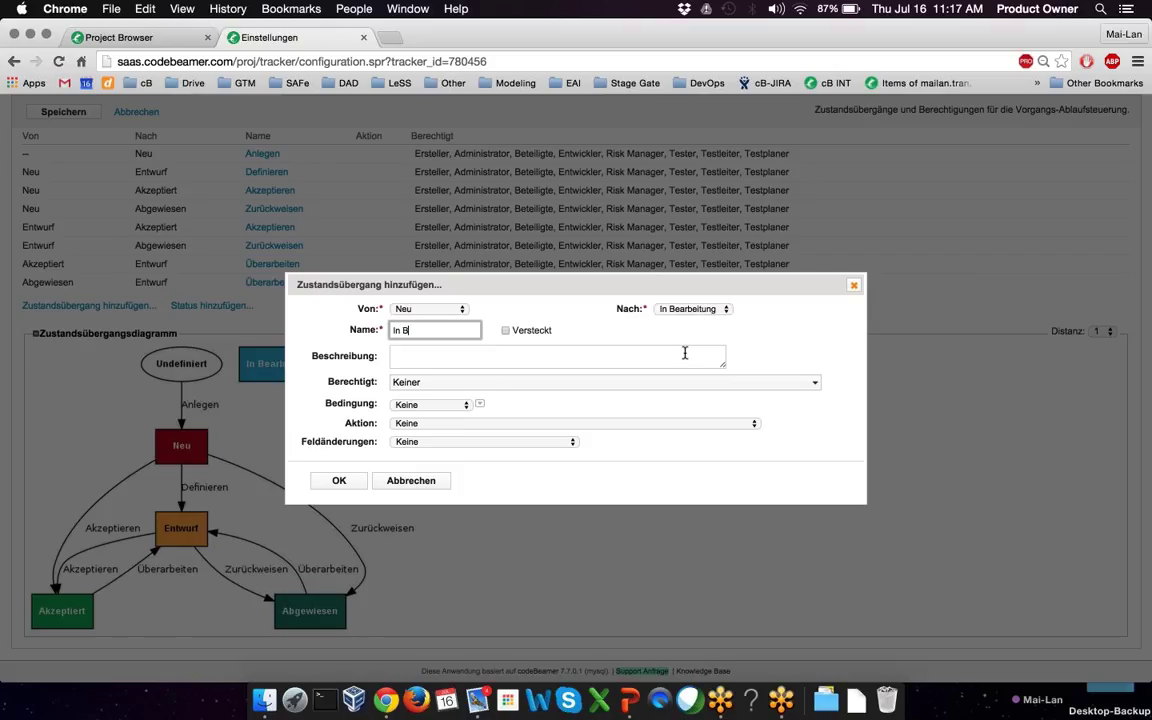
{"action": "type", "text": "earbeitung"}
- Permit all Mitwirkende and Rollen on the transition, confirm it and save the workflow
{"action": "left_click", "coordinate": [459, 383]}
{"action": "left_click", "coordinate": [425, 412]}
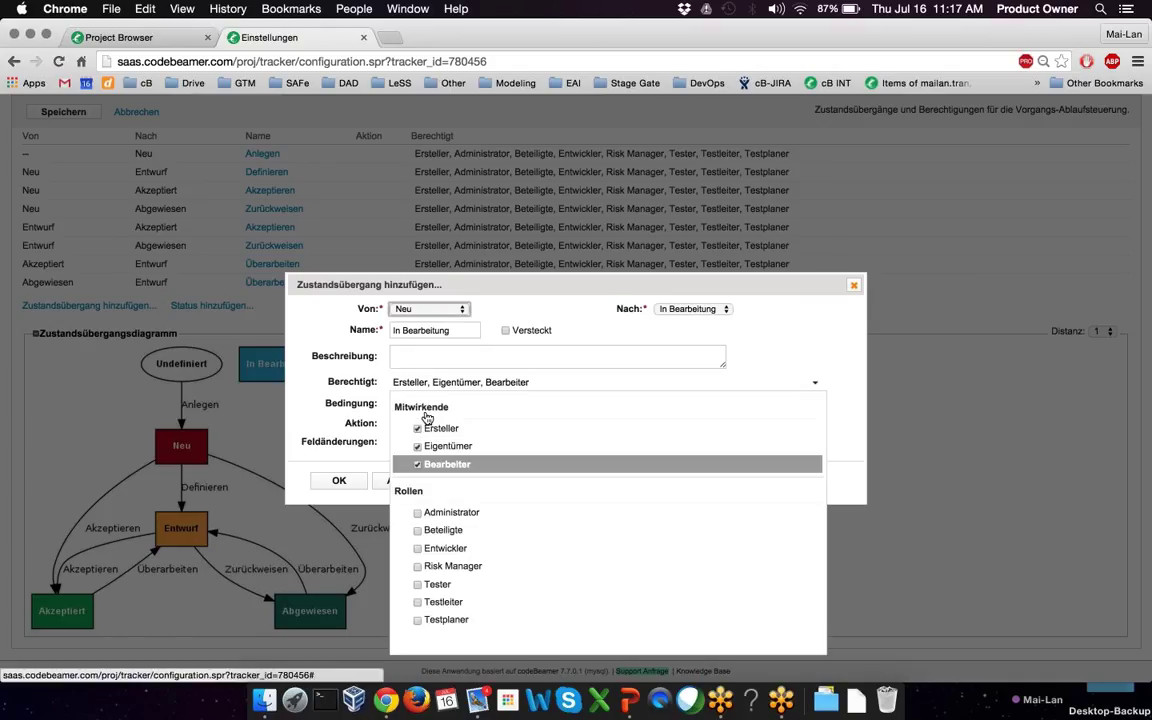
{"action": "left_click", "coordinate": [405, 491]}
{"action": "left_click", "coordinate": [335, 485]}
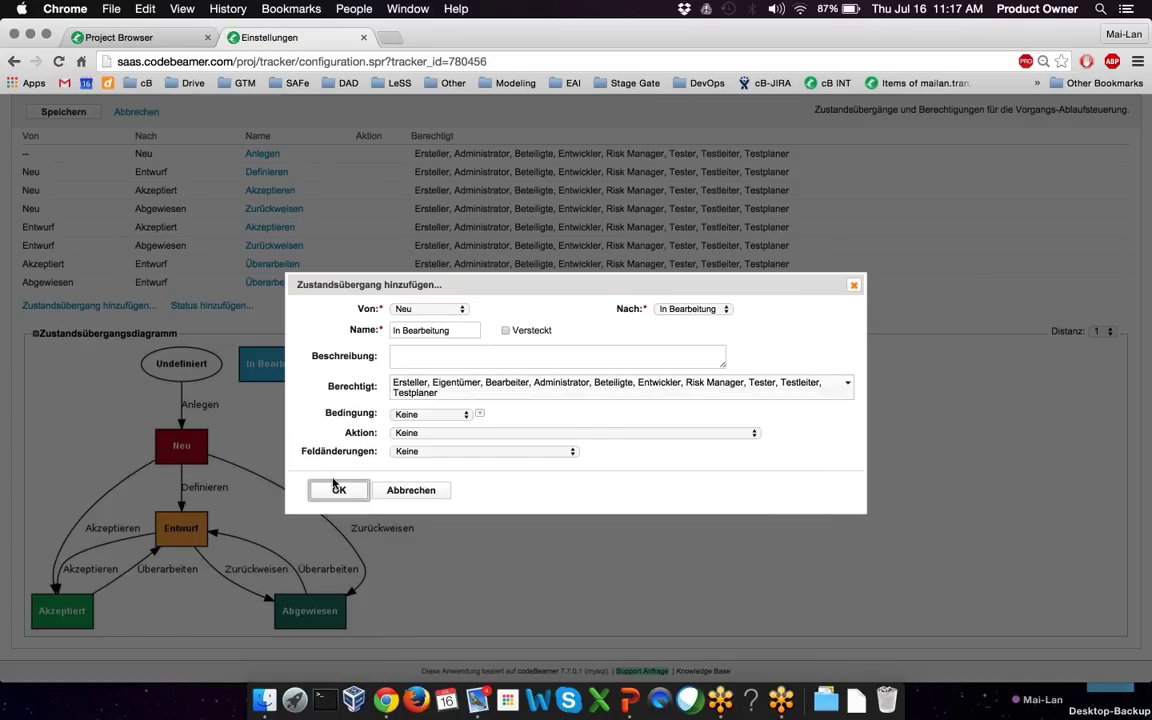
{"action": "left_click", "coordinate": [337, 489]}
{"action": "scroll", "coordinate": [332, 478], "scroll_direction": "up", "scroll_amount": 1}
{"action": "left_click", "coordinate": [80, 138]}
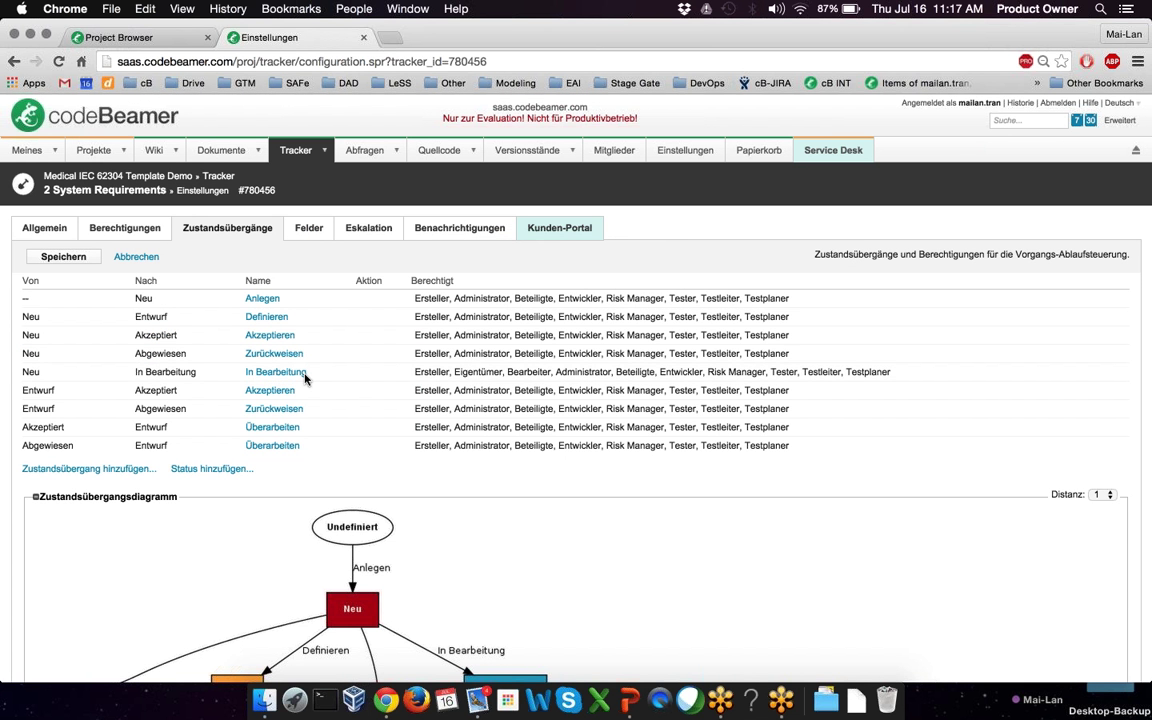
{"action": "scroll", "coordinate": [459, 363], "scroll_direction": "down", "scroll_amount": 3}
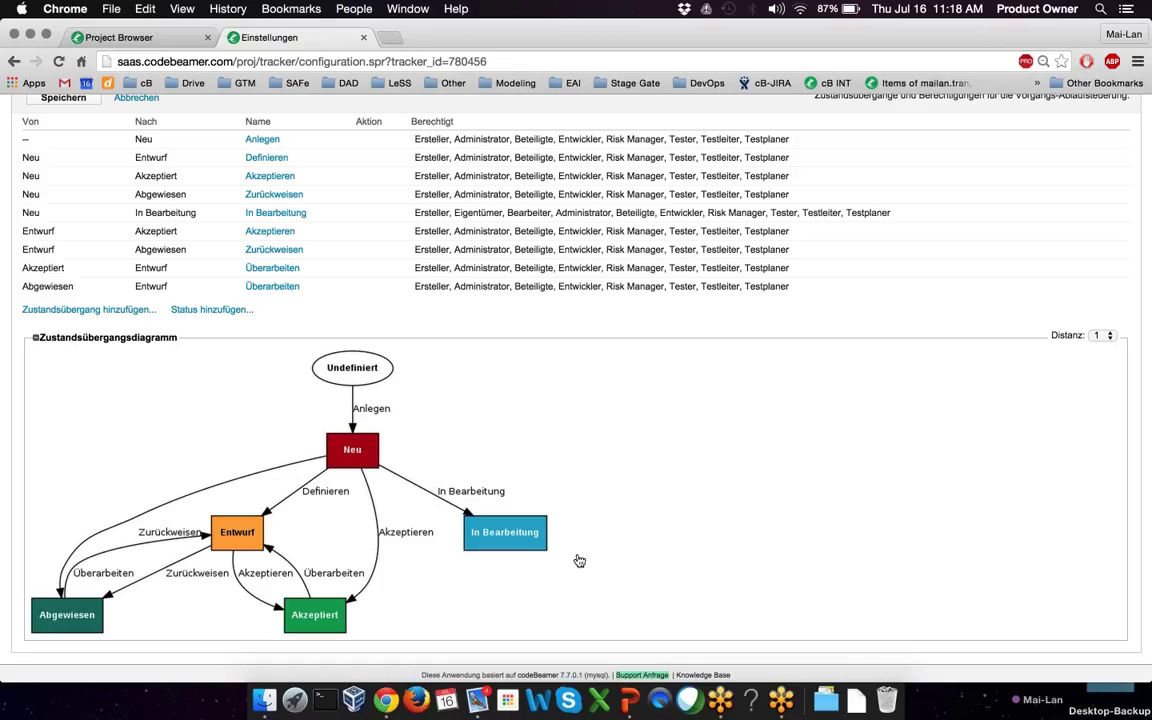
- Return to the PowerPoint presentation and advance to the Ablaufsteuerung slide
{"action": "key", "text": "super+Tab"}
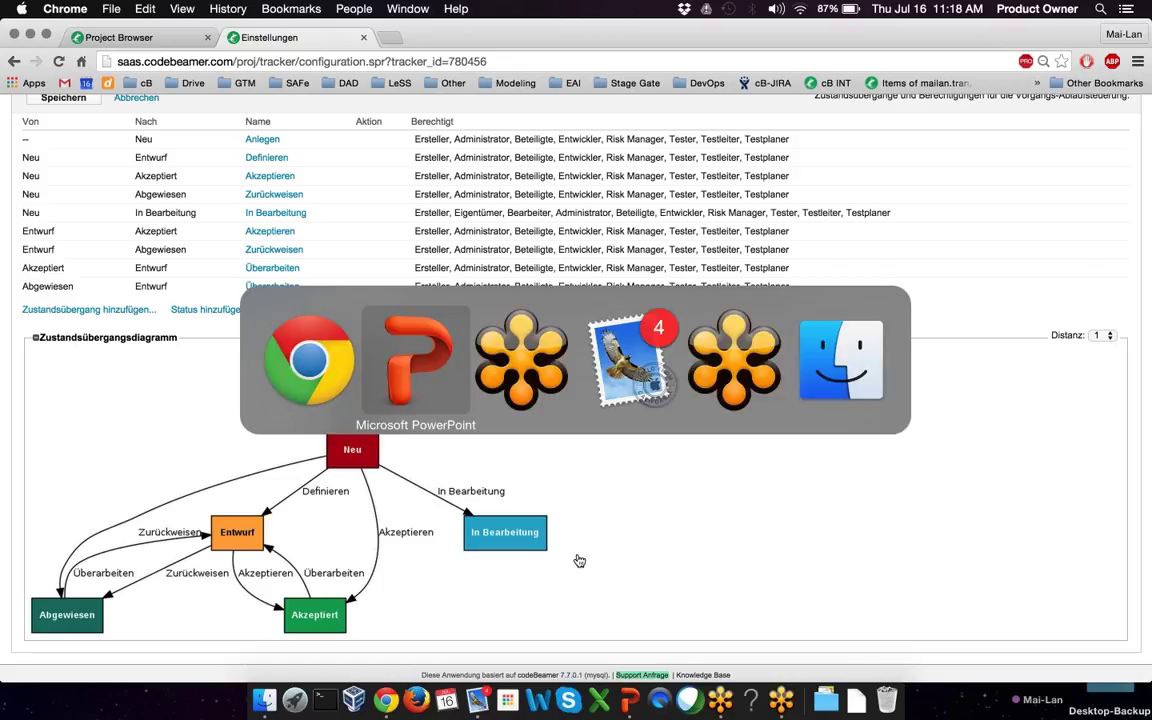
{"action": "key", "text": "super+shift+Tab"}
{"action": "key", "text": "super+Tab"}
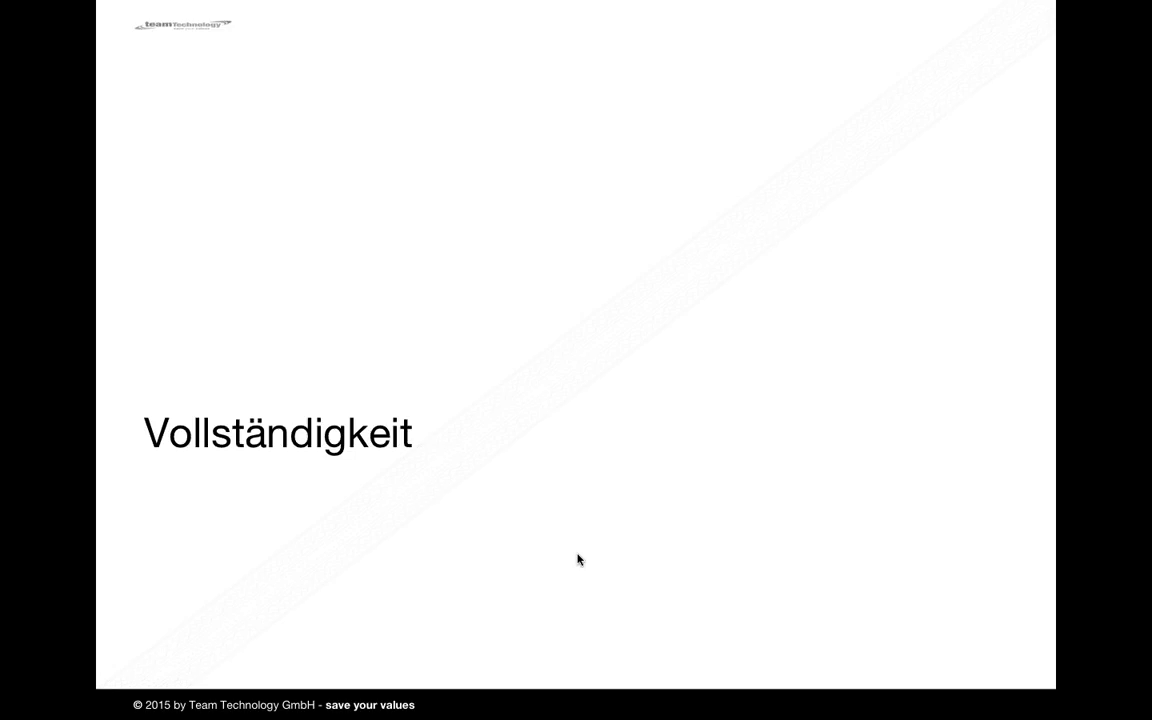
{"action": "left_click", "coordinate": [578, 560]}
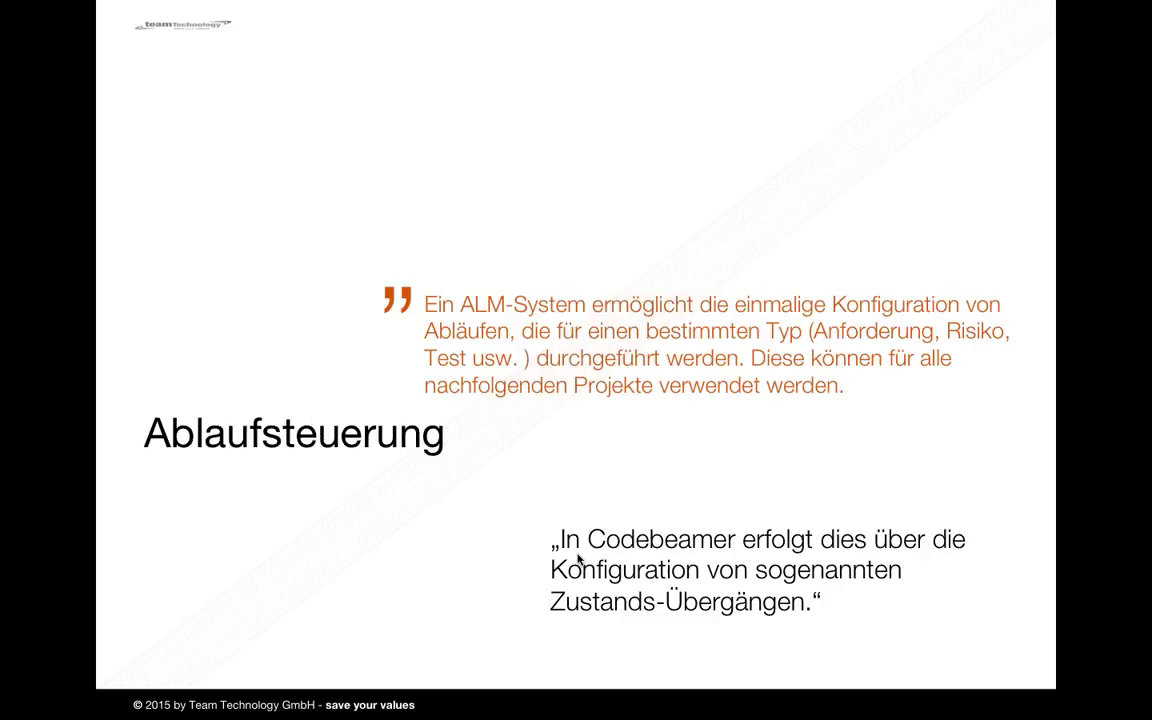
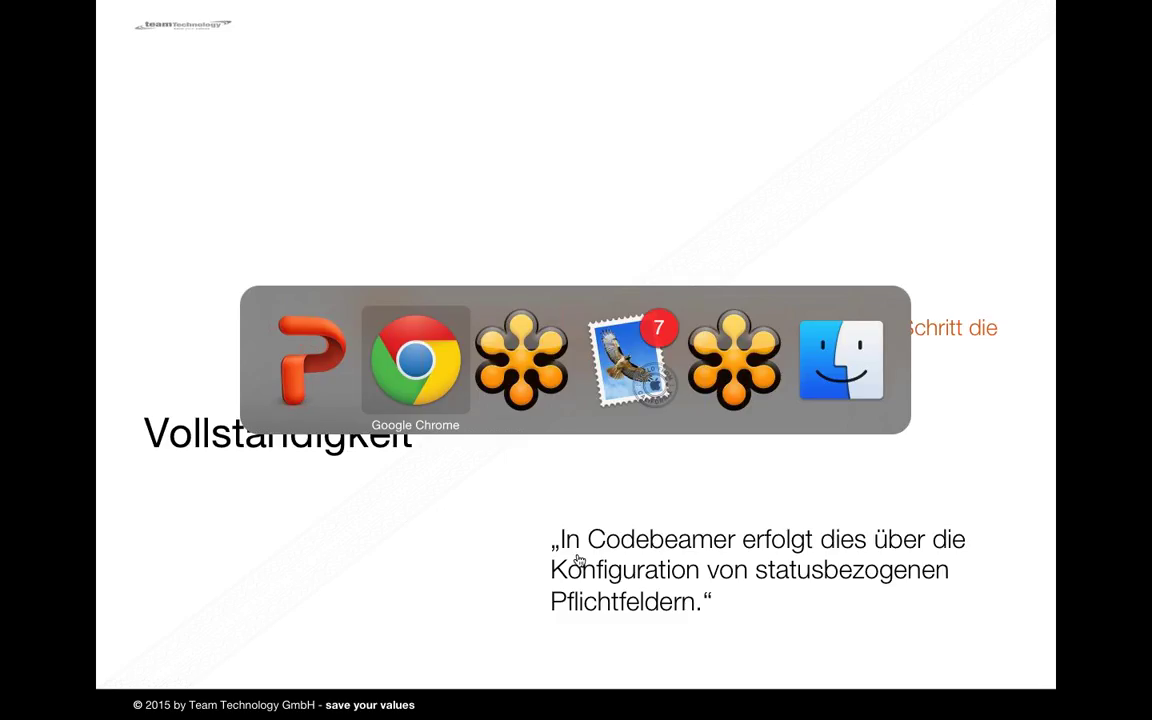
- Cycle from PowerPoint past GoToMeeting and Mail, landing back on the browser
{"action": "key", "text": "super+Tab"}
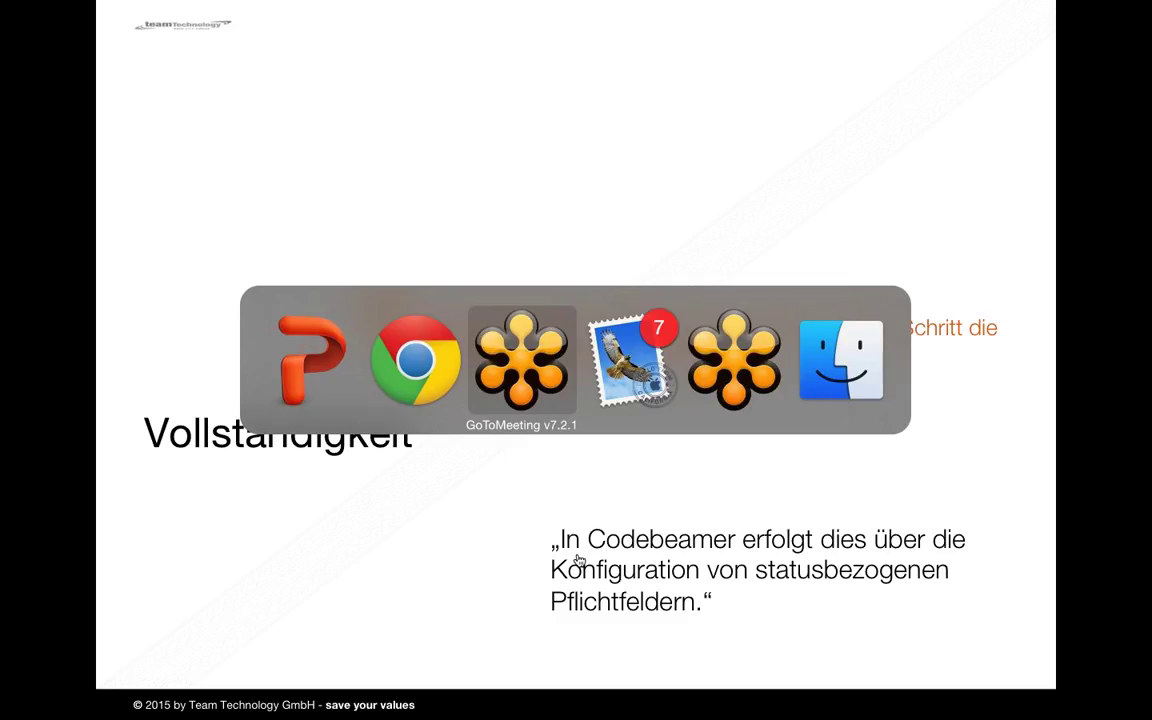
{"action": "key", "text": "super+Tab"}
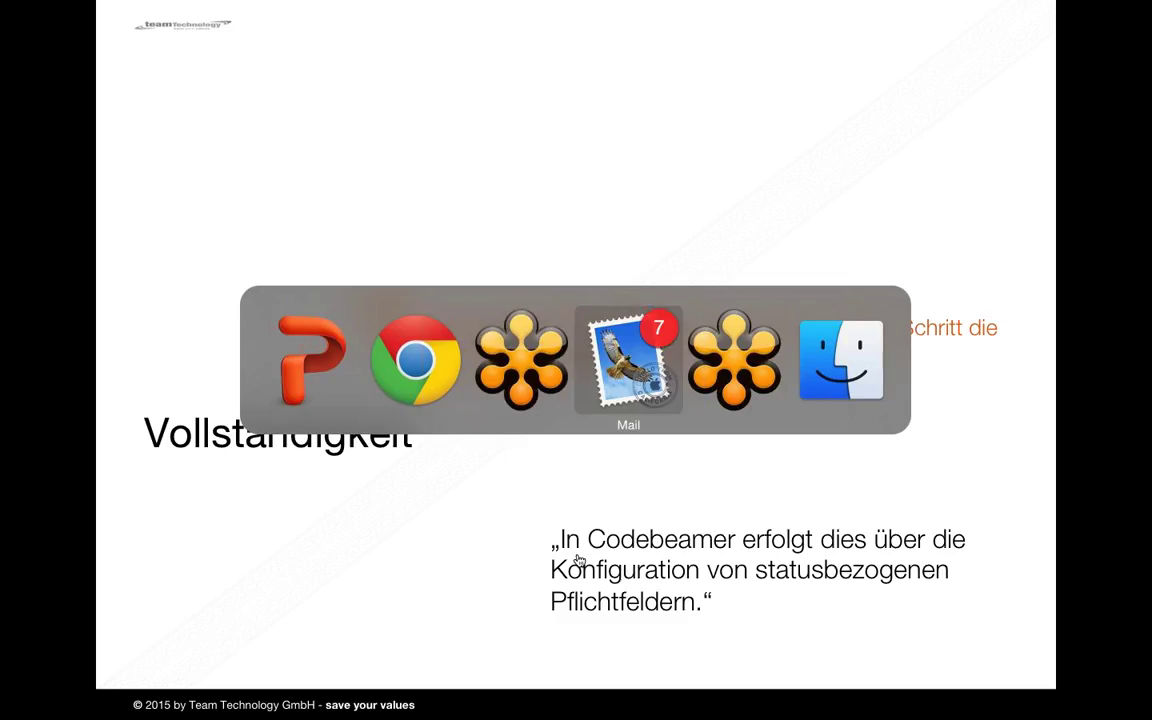
{"action": "key", "text": "super+Tab"}
{"action": "key", "text": "super+shift+Tab"}
{"action": "key", "text": "super+shift+Tab"}
{"action": "key", "text": "super+shift+Tab"}
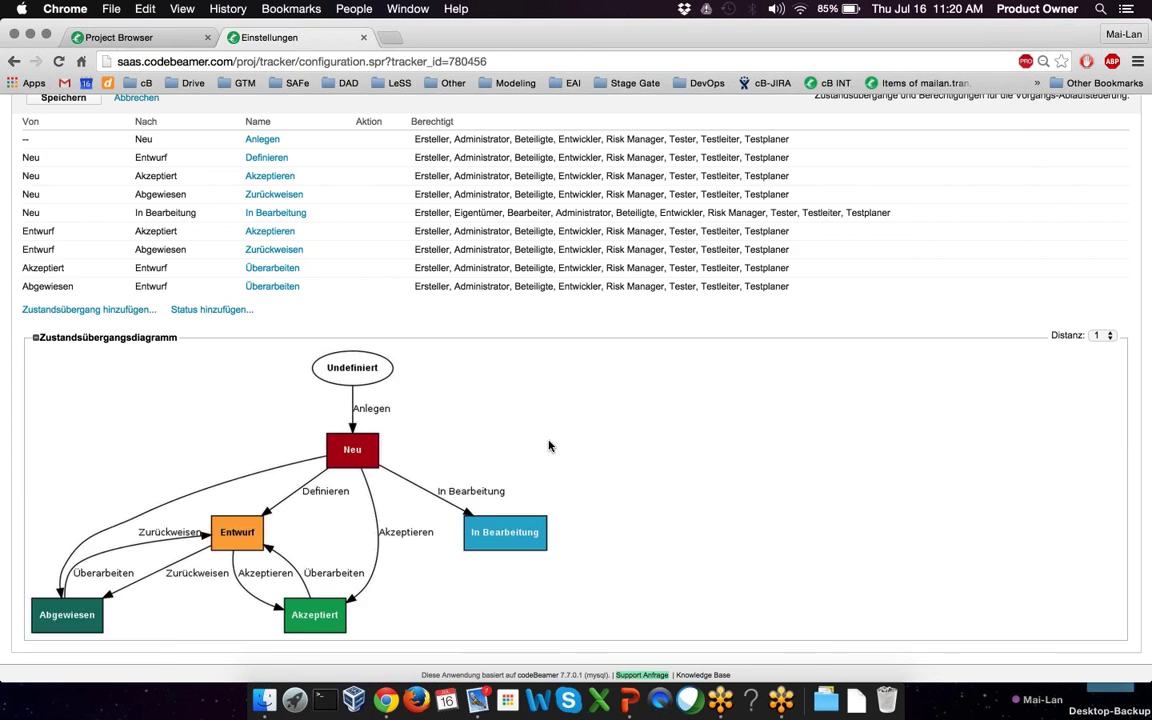
- Open the 1 Customer Requirements tracker's Einstellungen and review its state transitions table and diagram
{"action": "left_click", "coordinate": [323, 152]}
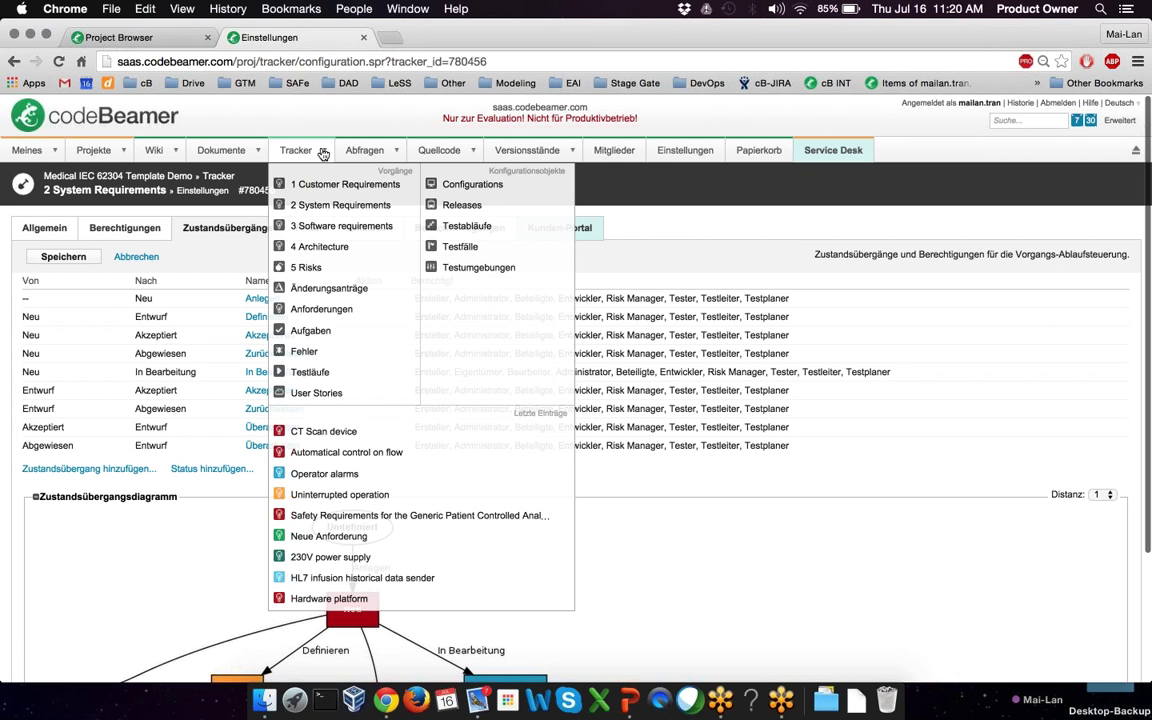
{"action": "left_click", "coordinate": [323, 152]}
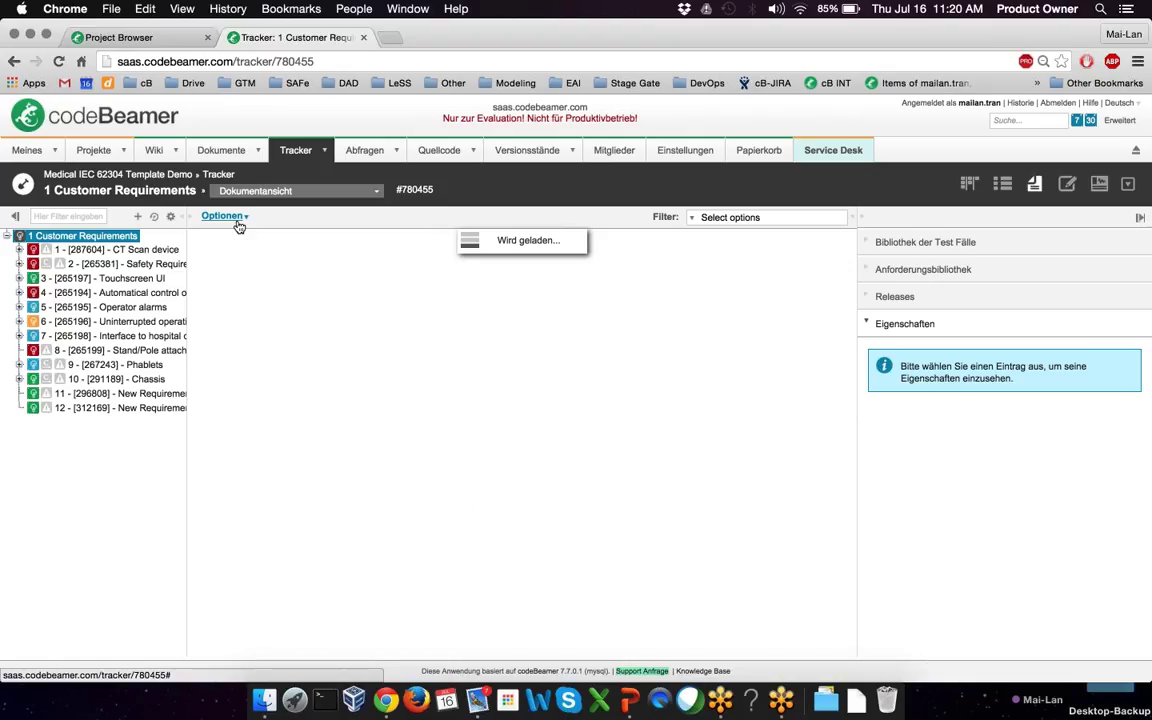
{"action": "left_click", "coordinate": [242, 217]}
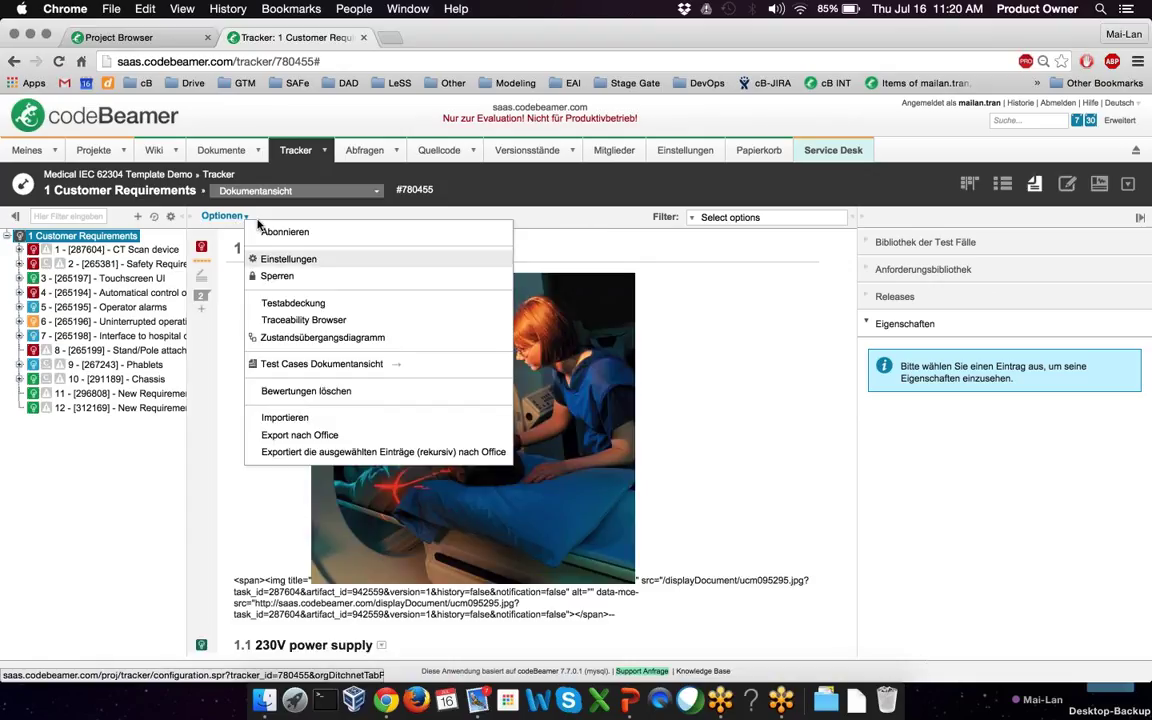
{"action": "left_click", "coordinate": [286, 259]}
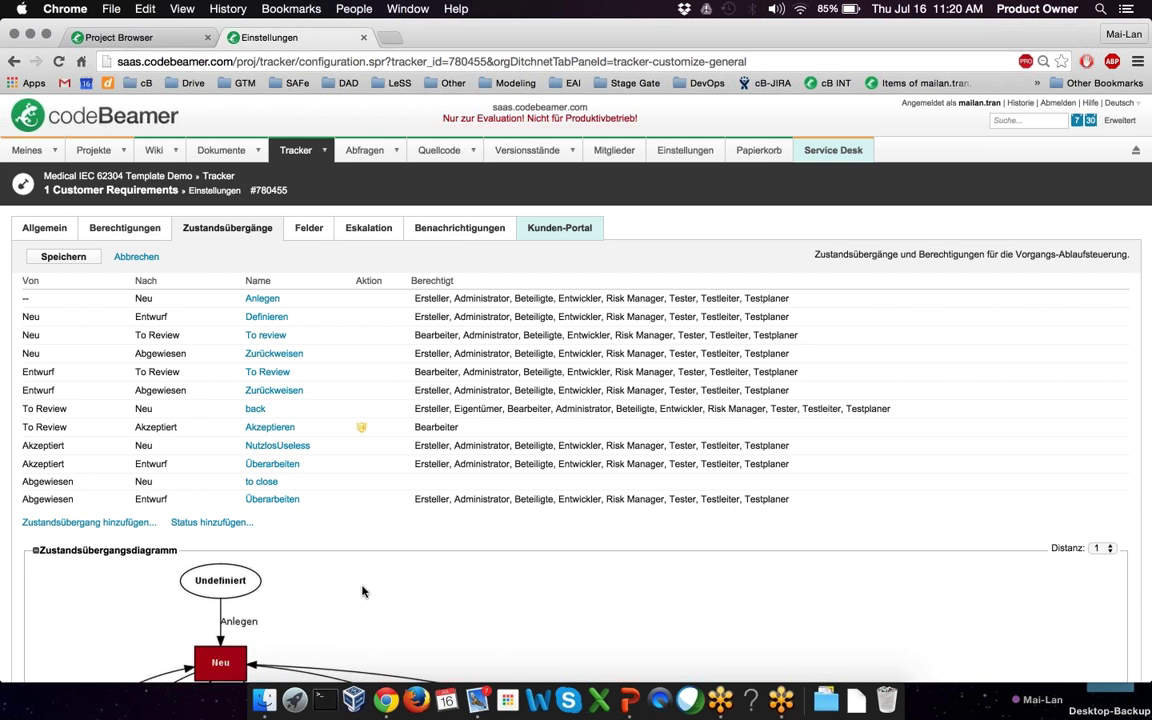
{"action": "scroll", "coordinate": [363, 592], "scroll_direction": "down", "scroll_amount": 5}
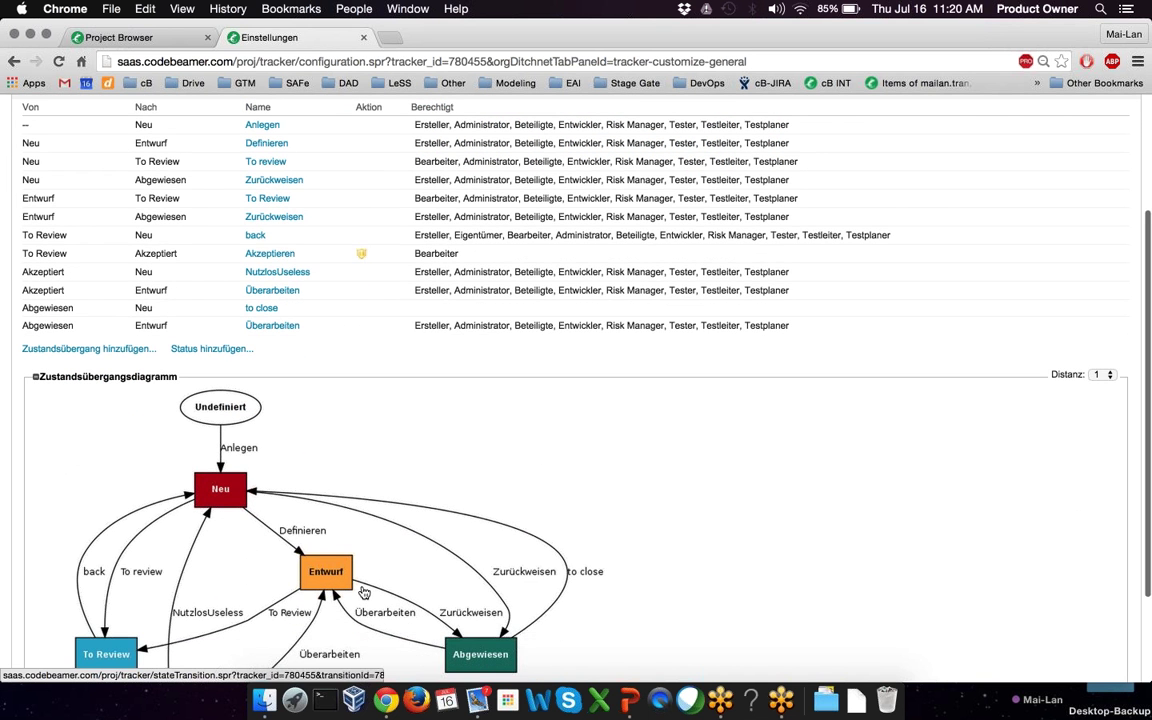
{"action": "scroll", "coordinate": [363, 592], "scroll_direction": "down", "scroll_amount": 3}
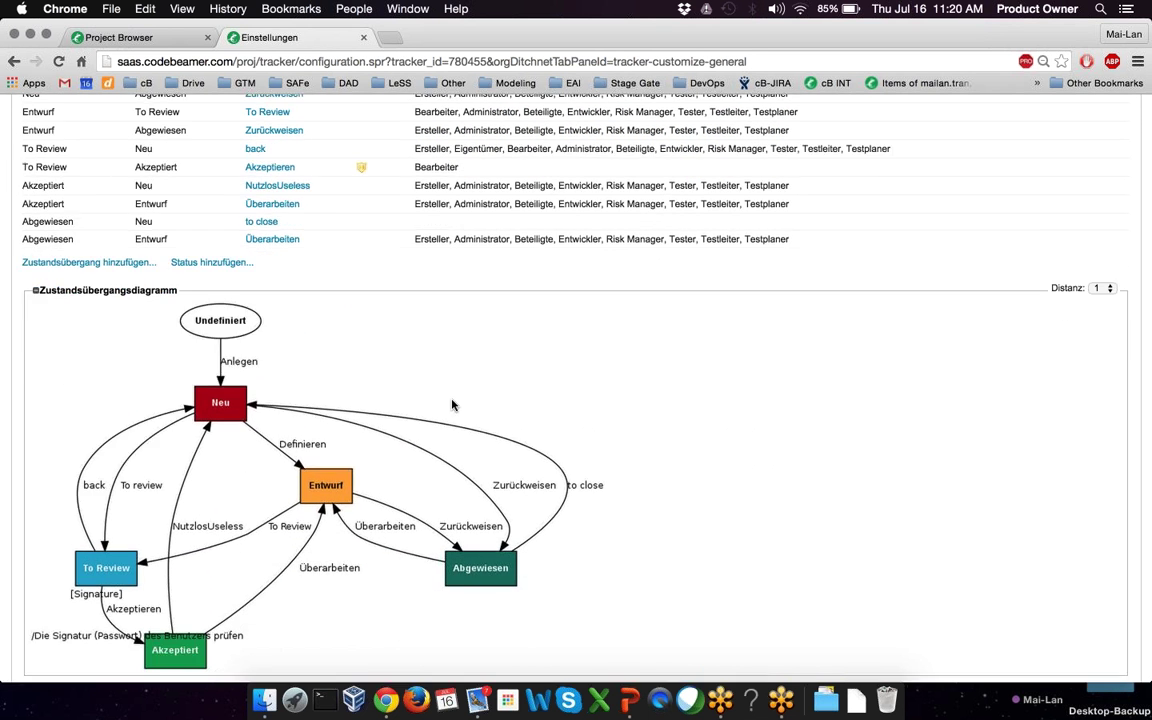
{"action": "scroll", "coordinate": [452, 404], "scroll_direction": "up", "scroll_amount": 3}
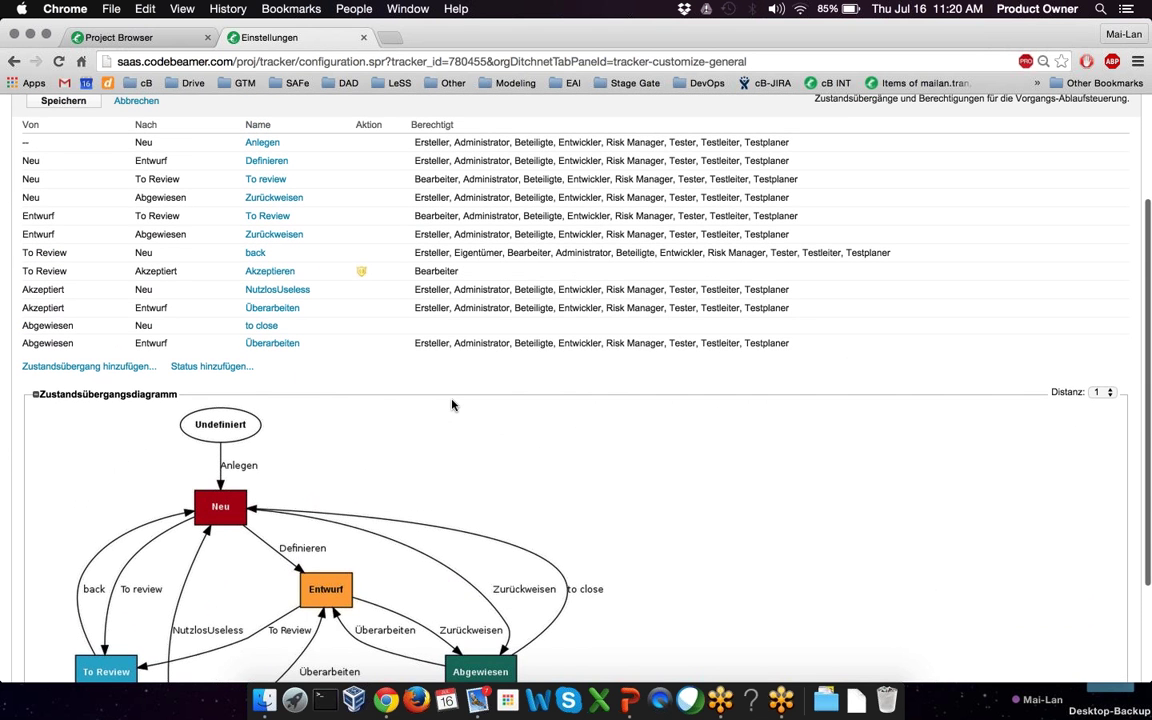
{"action": "scroll", "coordinate": [452, 404], "scroll_direction": "up", "scroll_amount": 3}
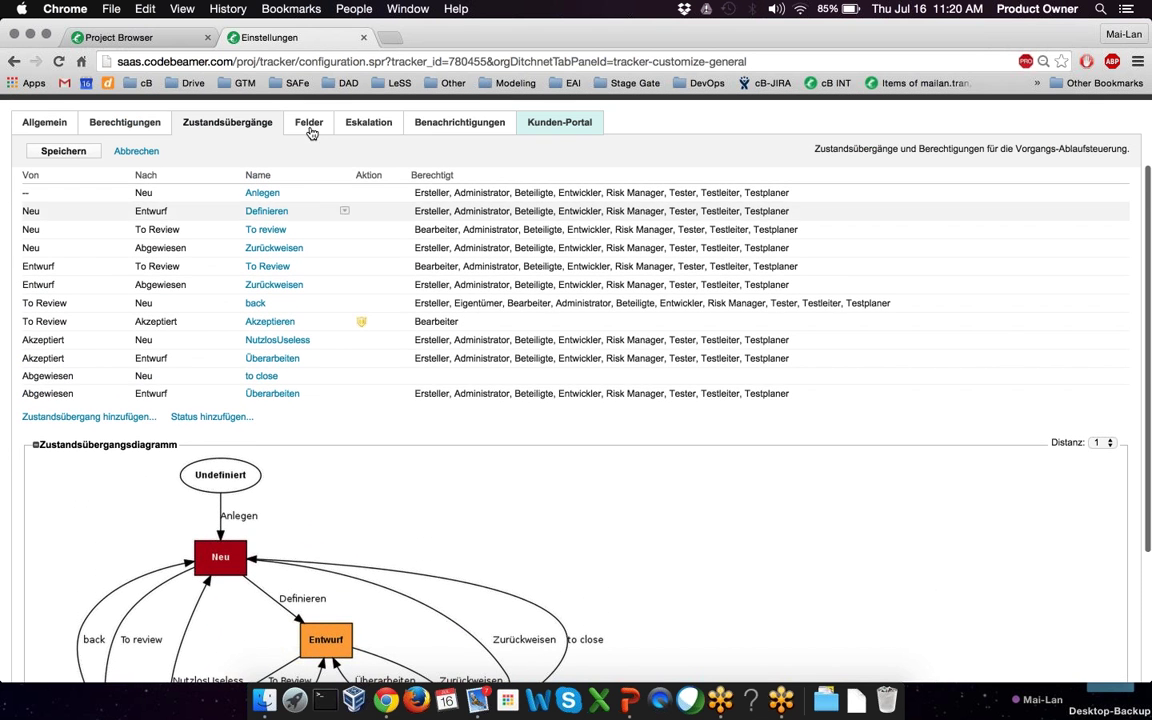
- On the Felder tab, inspect the Signatur field's Mussfeld in Status setting and close it unchanged
{"action": "left_click", "coordinate": [311, 131]}
{"action": "scroll", "coordinate": [312, 136], "scroll_direction": "down", "scroll_amount": 1}
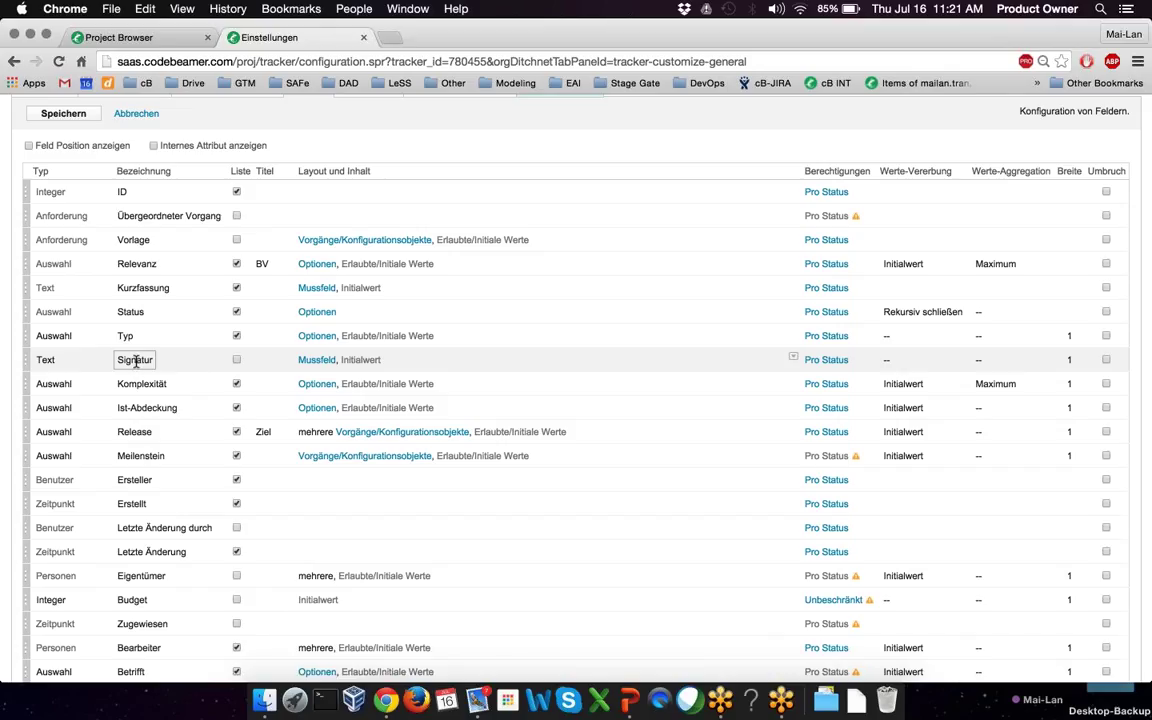
{"action": "left_click", "coordinate": [136, 360]}
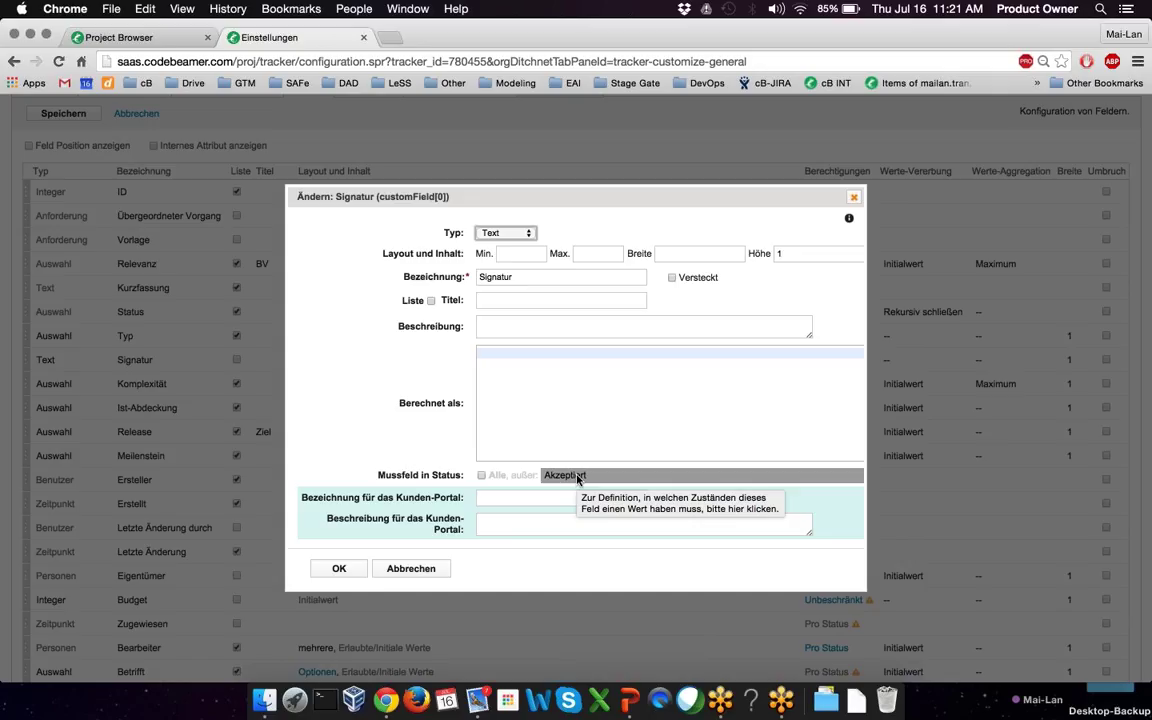
{"action": "left_click", "coordinate": [577, 479]}
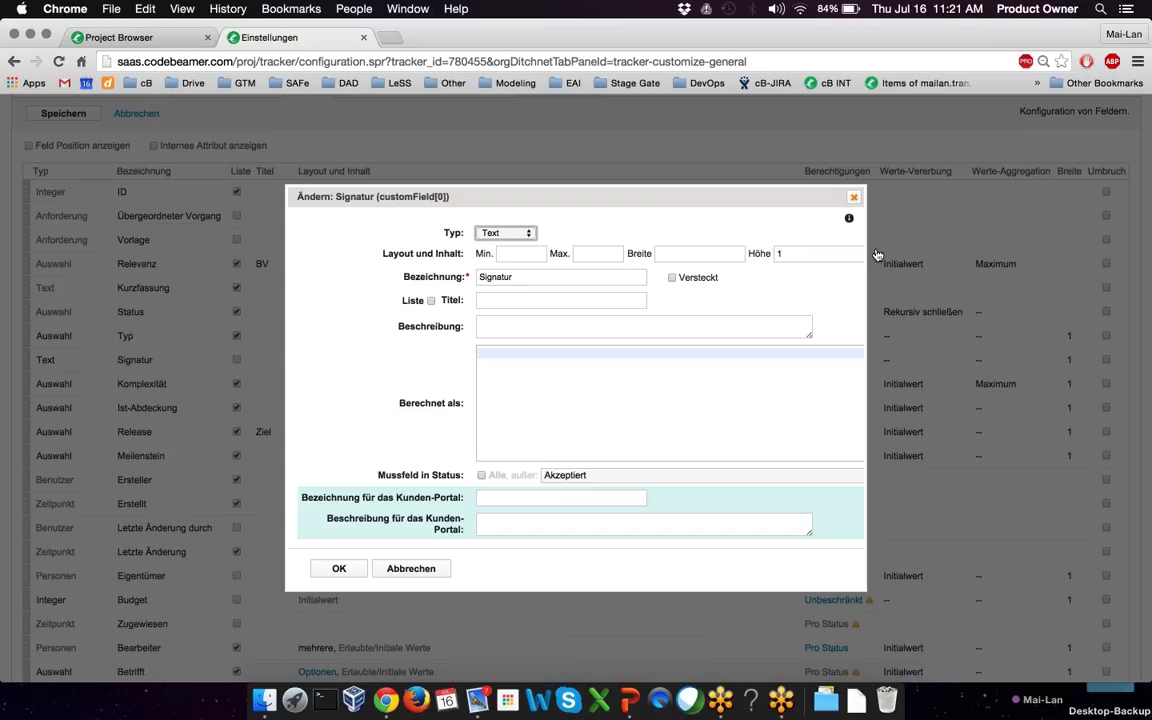
{"action": "key", "text": "Escape"}
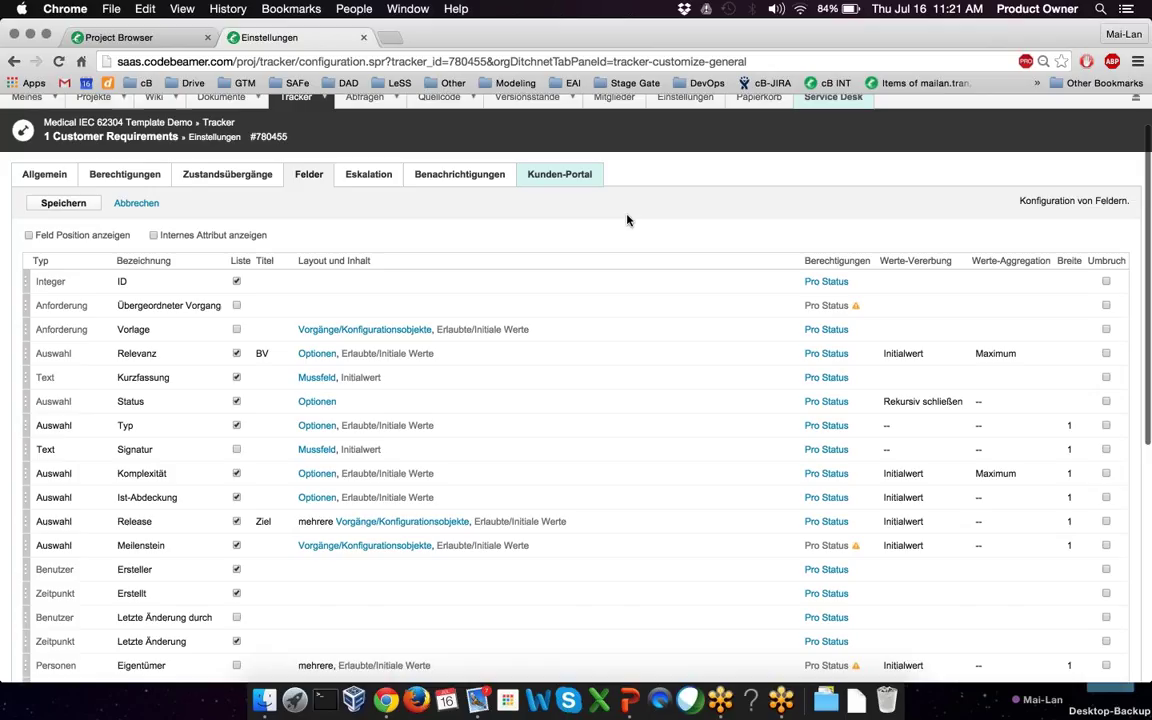
{"action": "scroll", "coordinate": [627, 219], "scroll_direction": "up", "scroll_amount": 2}
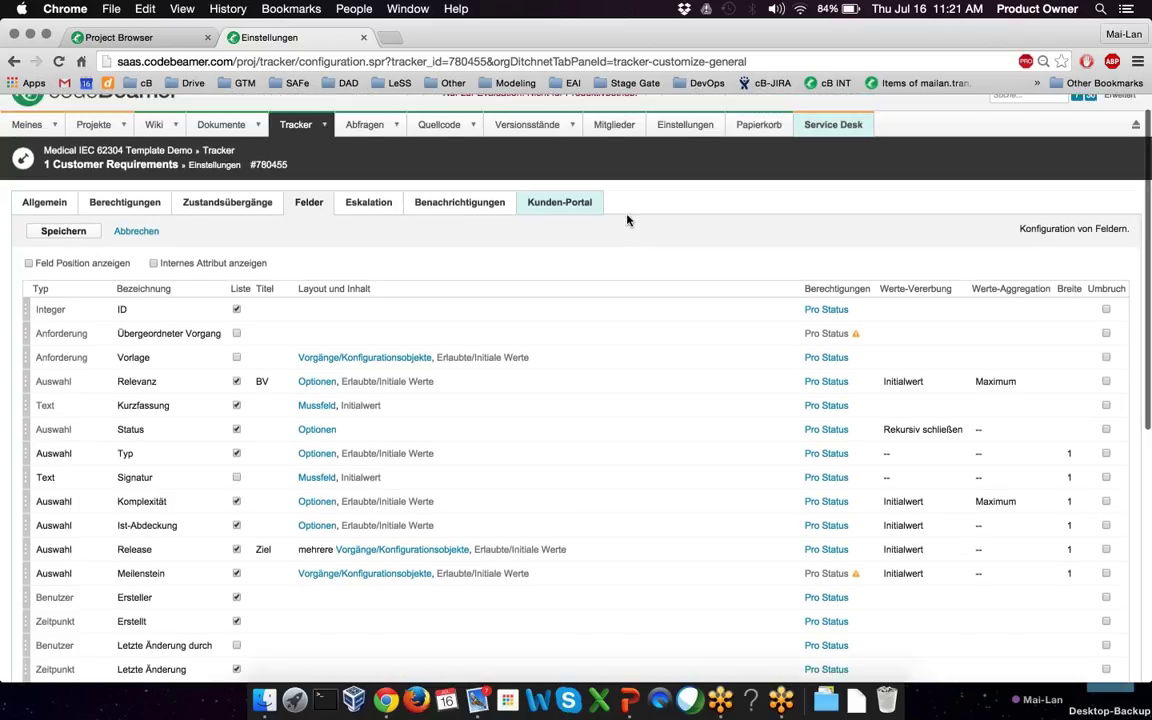
- Move the CT Scan device requirement to status To review in the document view
{"action": "left_click", "coordinate": [145, 176]}
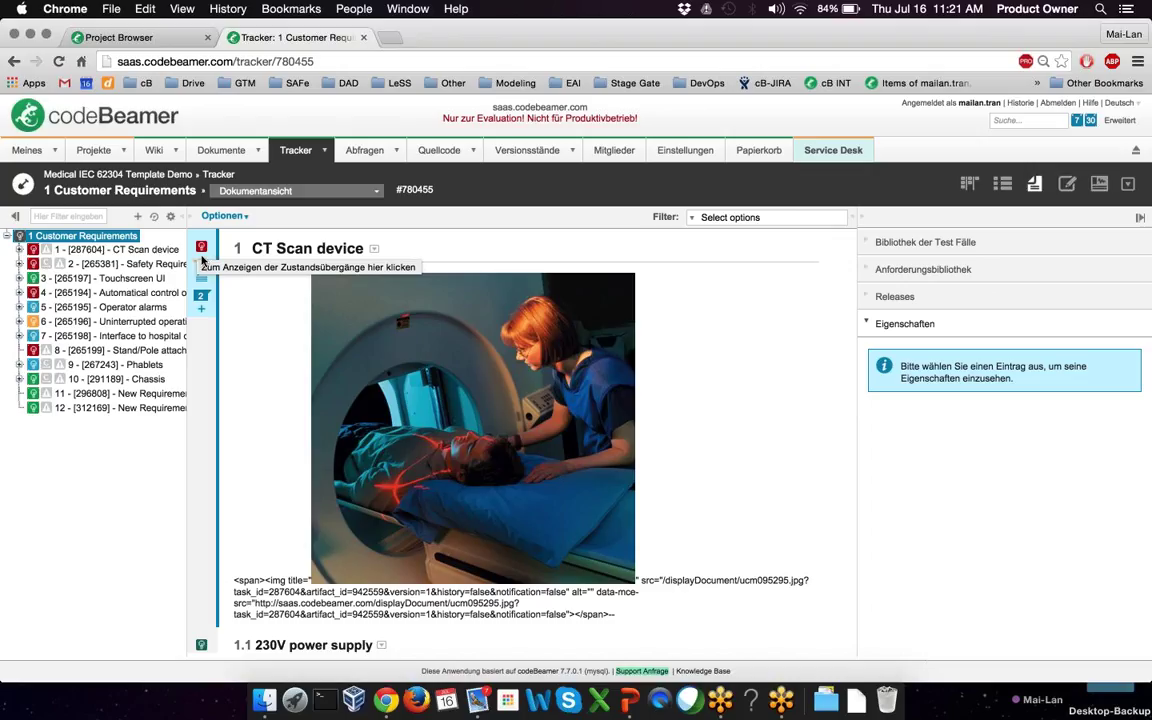
{"action": "left_click", "coordinate": [203, 248]}
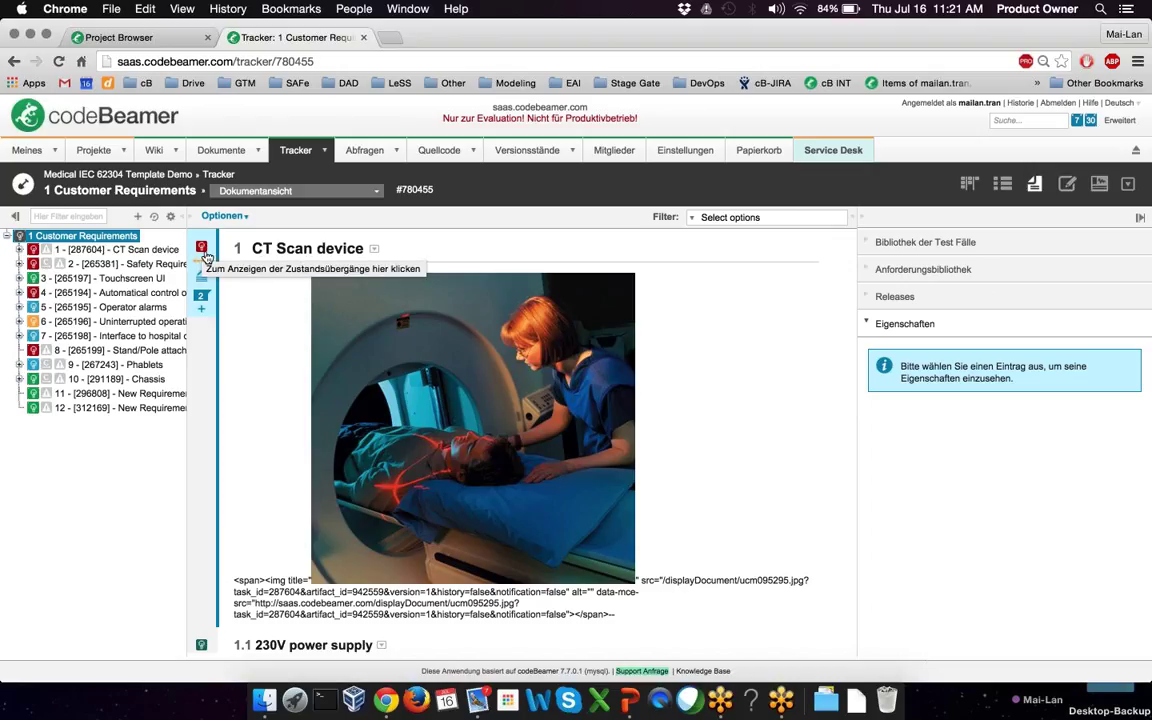
{"action": "left_click", "coordinate": [203, 250]}
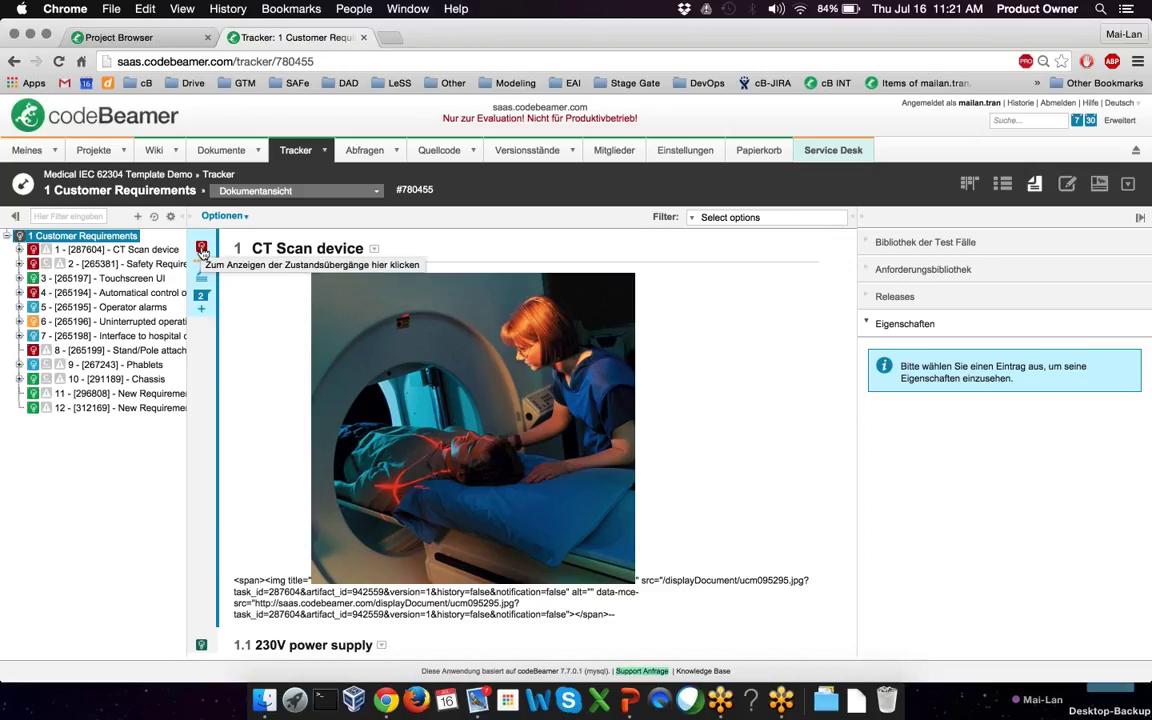
{"action": "left_click", "coordinate": [202, 250]}
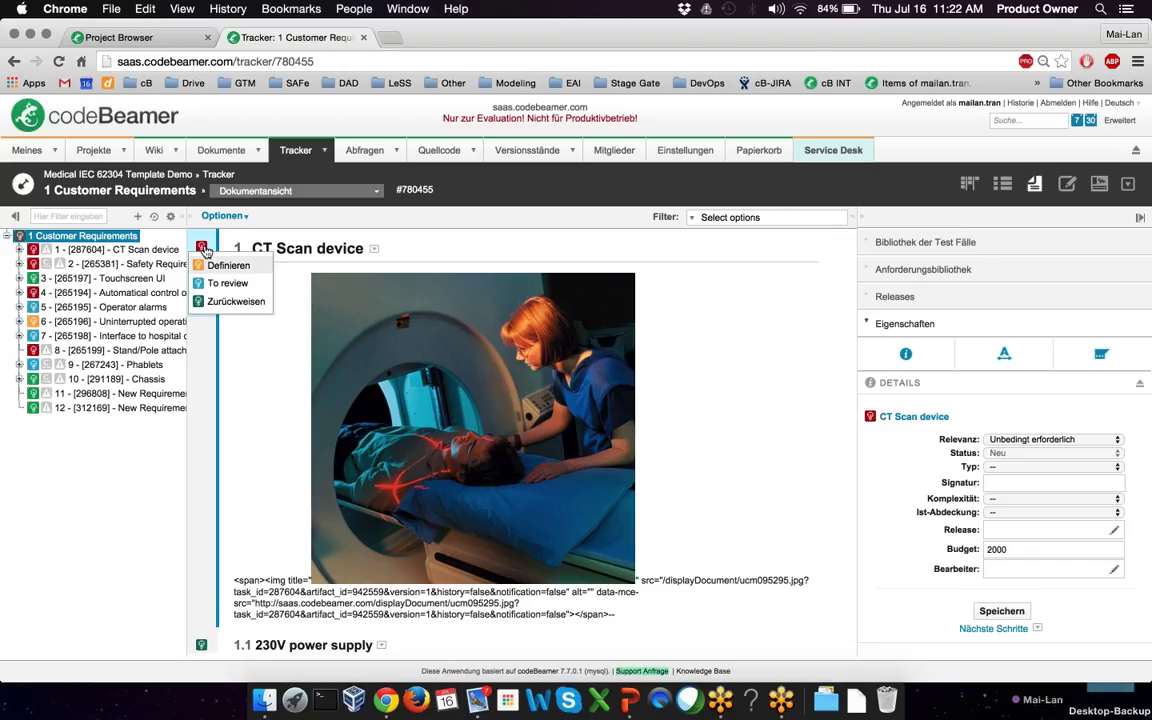
{"action": "left_click", "coordinate": [220, 285]}
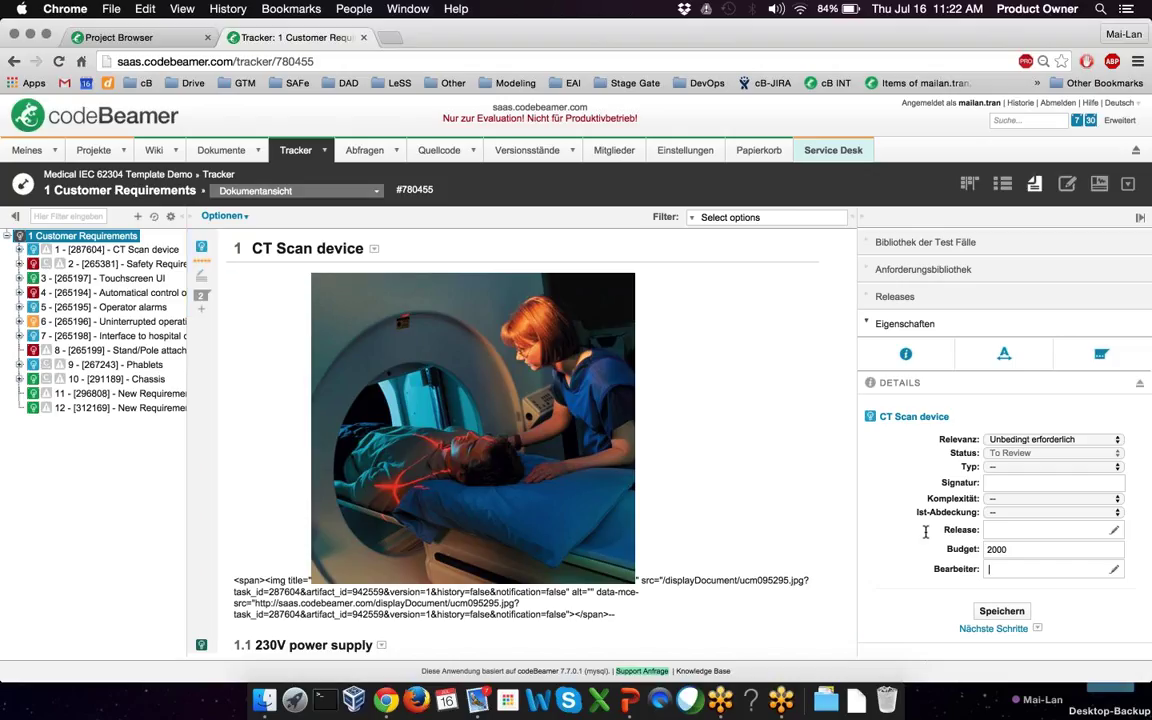
- Assign the suggested user as Bearbeiter and save the CT Scan device properties
{"action": "type", "text": "mailan"}
{"action": "left_click", "coordinate": [1018, 598]}
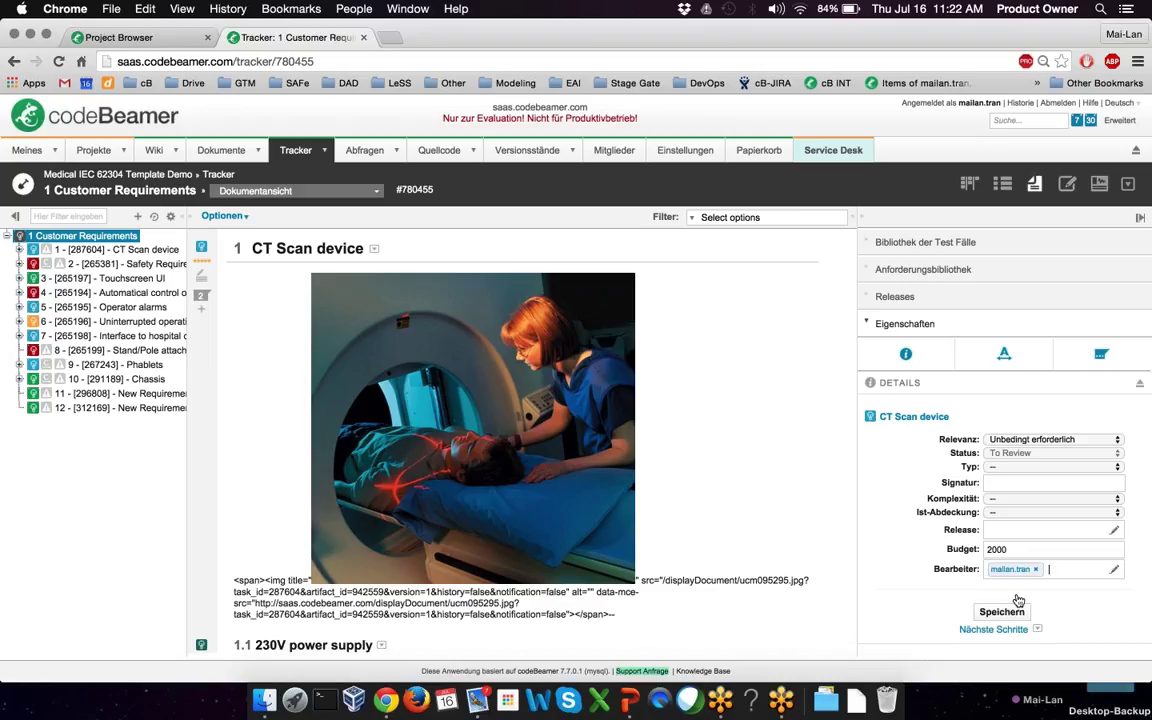
{"action": "left_click", "coordinate": [1003, 611]}
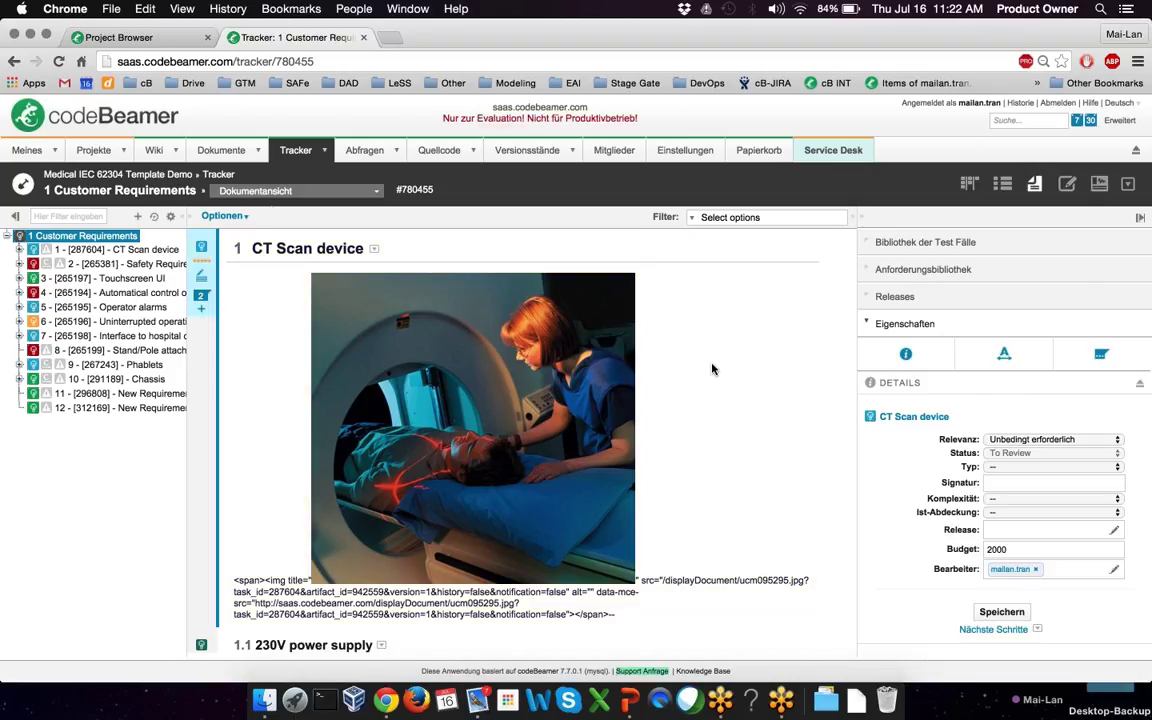
{"action": "left_click", "coordinate": [637, 577]}
- Transition CT Scan device to Akzeptiert and submit it with a signature in the Signatur field
{"action": "left_click", "coordinate": [203, 246]}
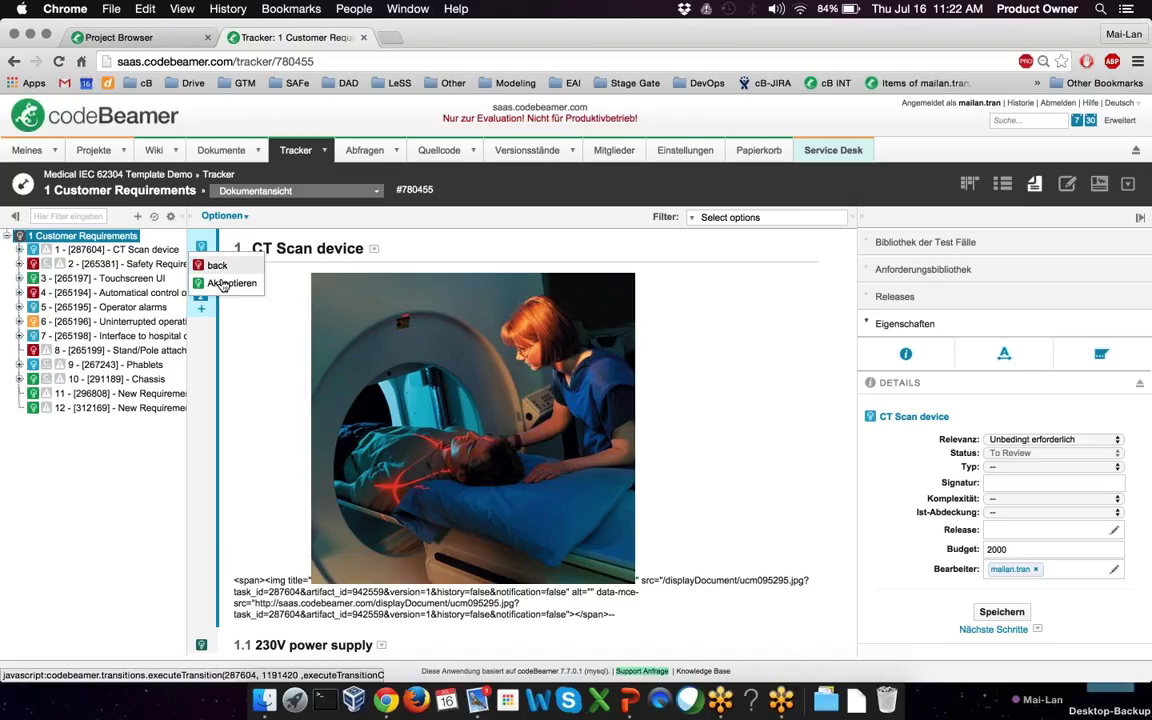
{"action": "left_click", "coordinate": [230, 283]}
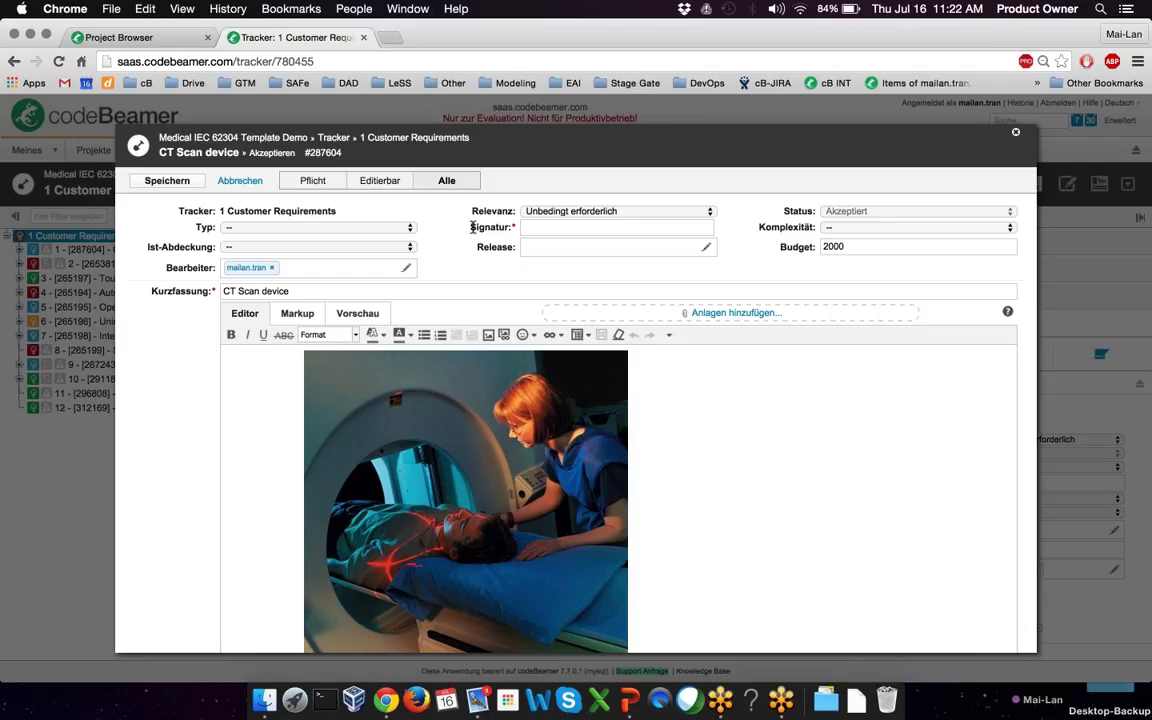
{"action": "left_click_drag", "start_coordinate": [472, 227], "coordinate": [512, 231]}
{"action": "left_click", "coordinate": [515, 221]}
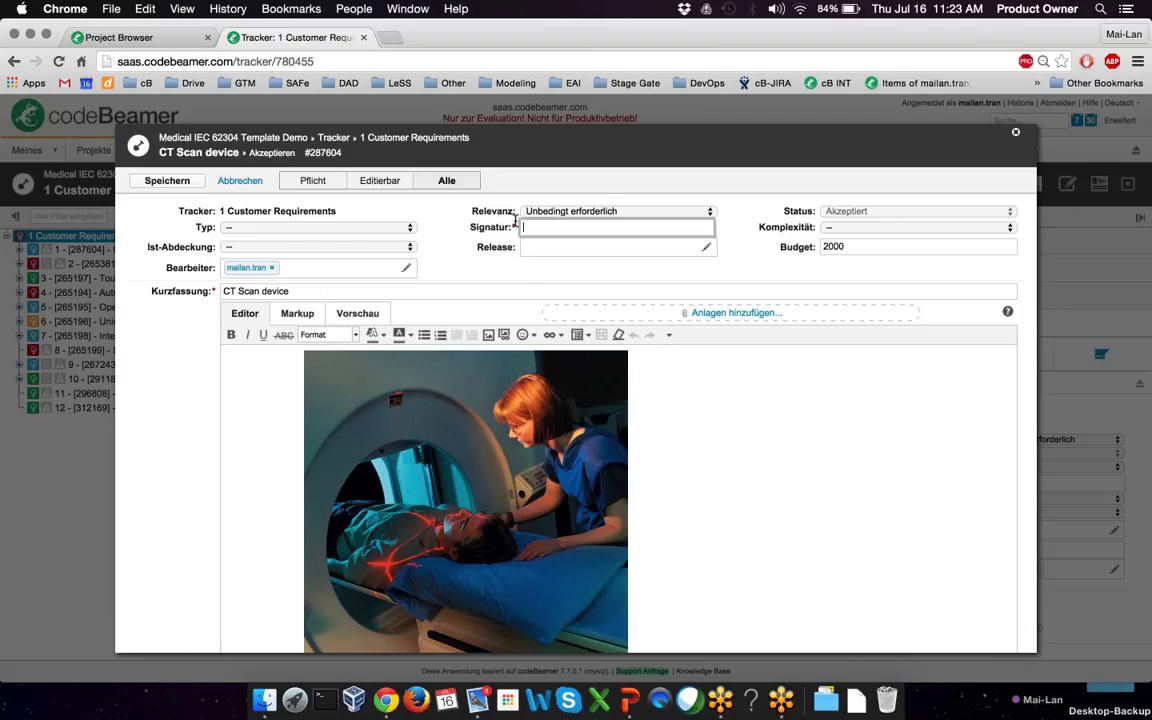
{"action": "type", "text": "••"}
{"action": "key", "text": "Return"}
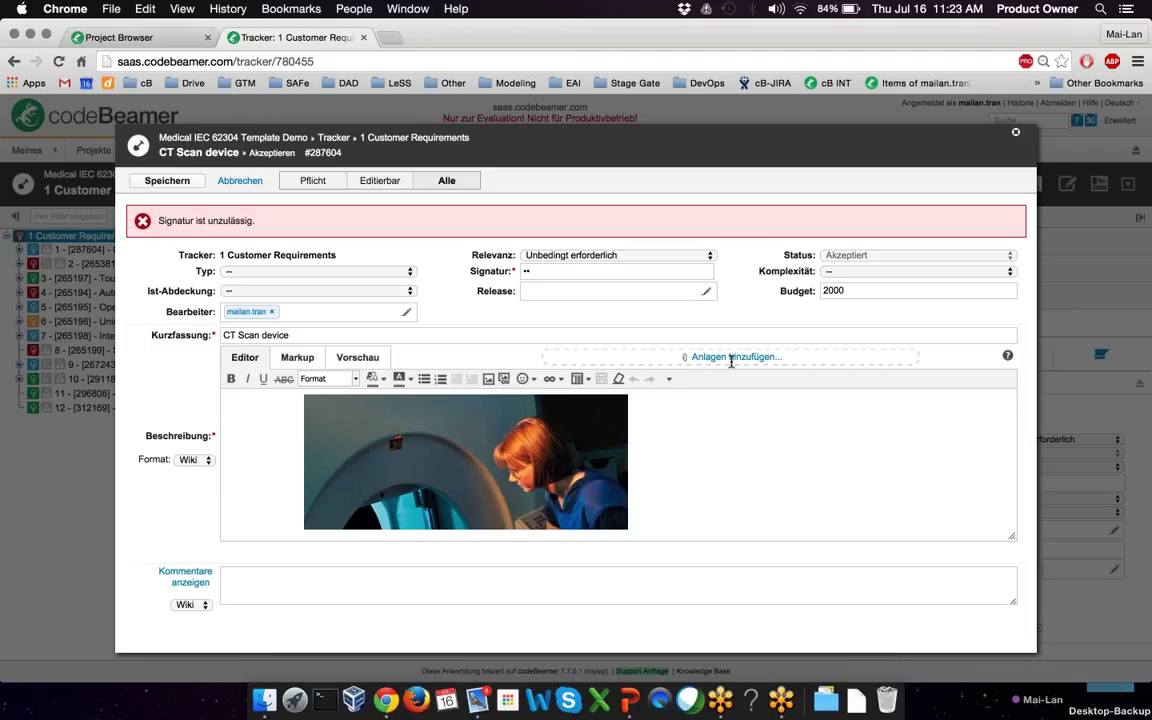
- Re-enter the signature after the 'Signatur ist unzulässig' error and save the edit
{"action": "left_click", "coordinate": [492, 271]}
{"action": "key", "text": "BackSpace"}
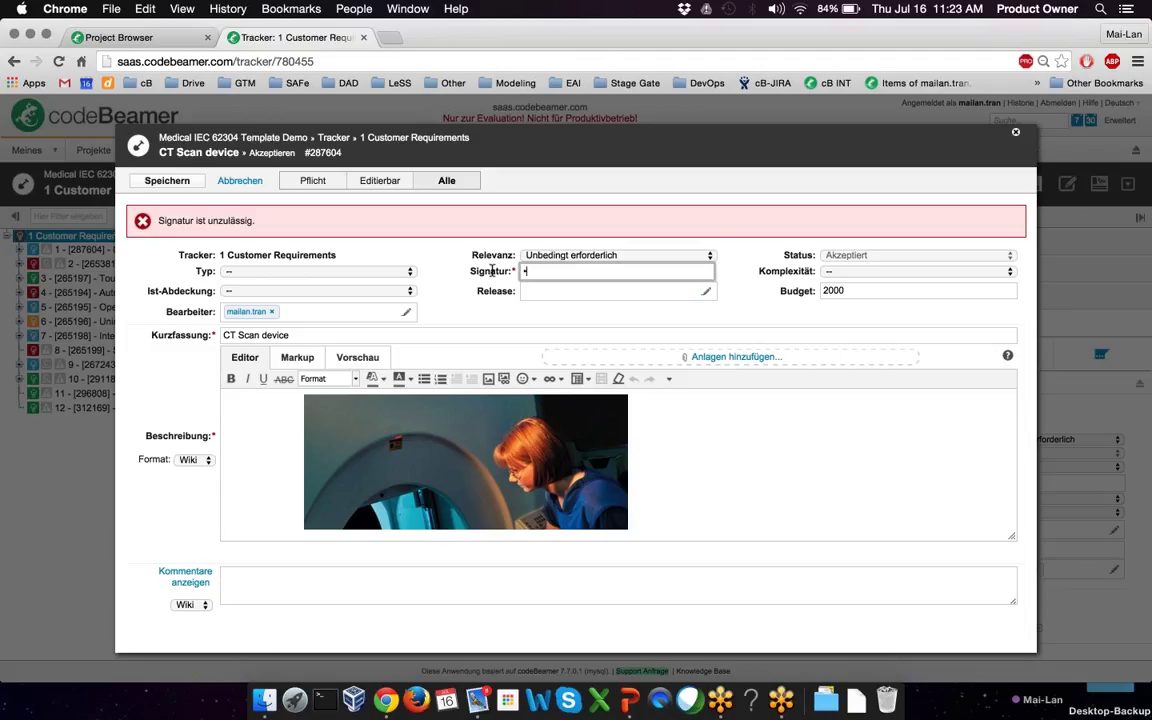
{"action": "left_click", "coordinate": [167, 181]}
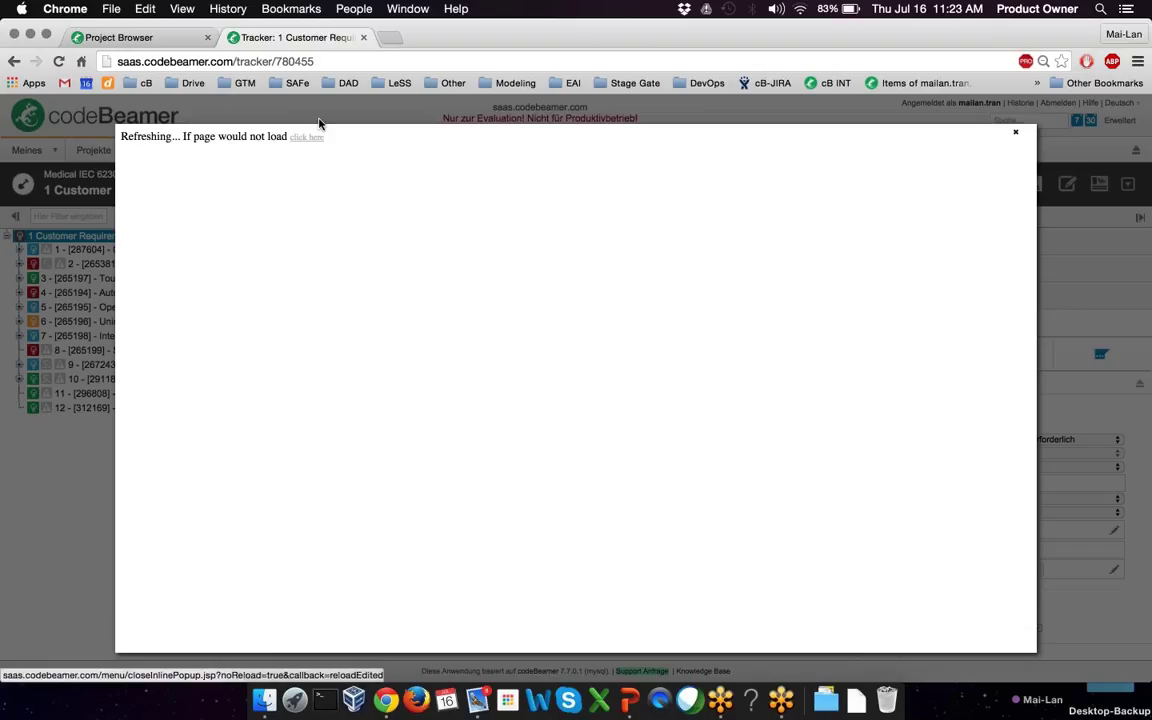
- Close the edit dialog and check CT Scan device's status transitions menu, now at Akzeptiert
{"action": "left_click", "coordinate": [1016, 133]}
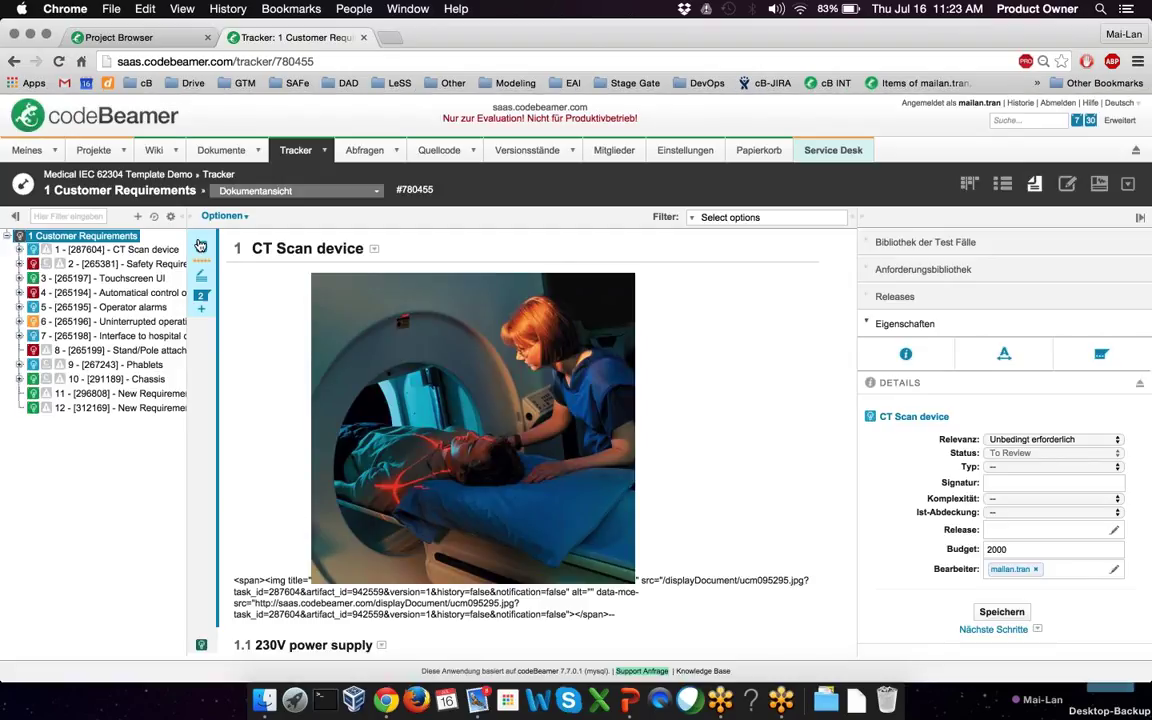
{"action": "left_click", "coordinate": [200, 245]}
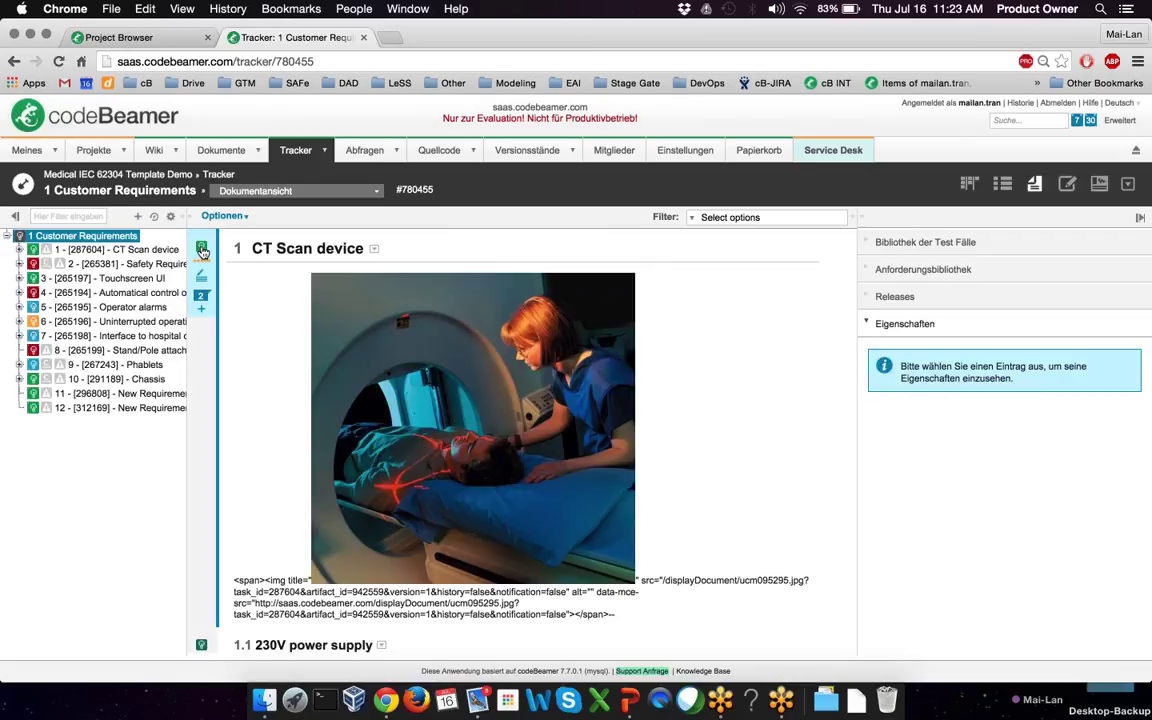
{"action": "left_click", "coordinate": [202, 250]}
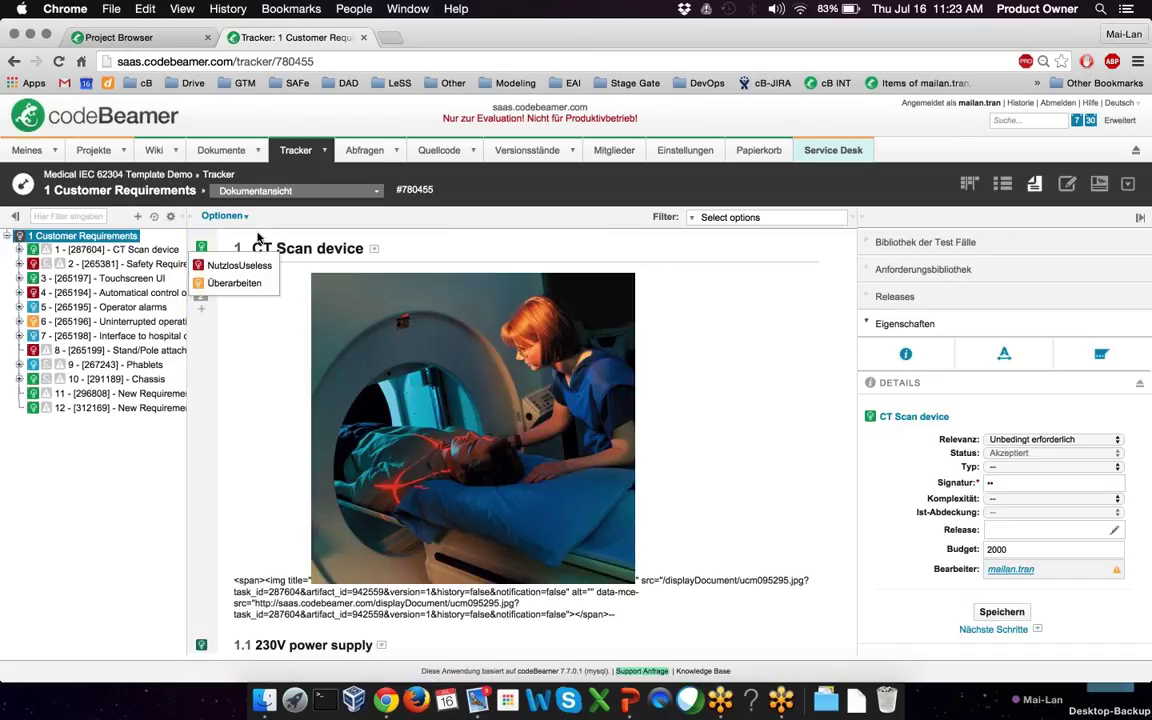
{"action": "left_click", "coordinate": [787, 381]}
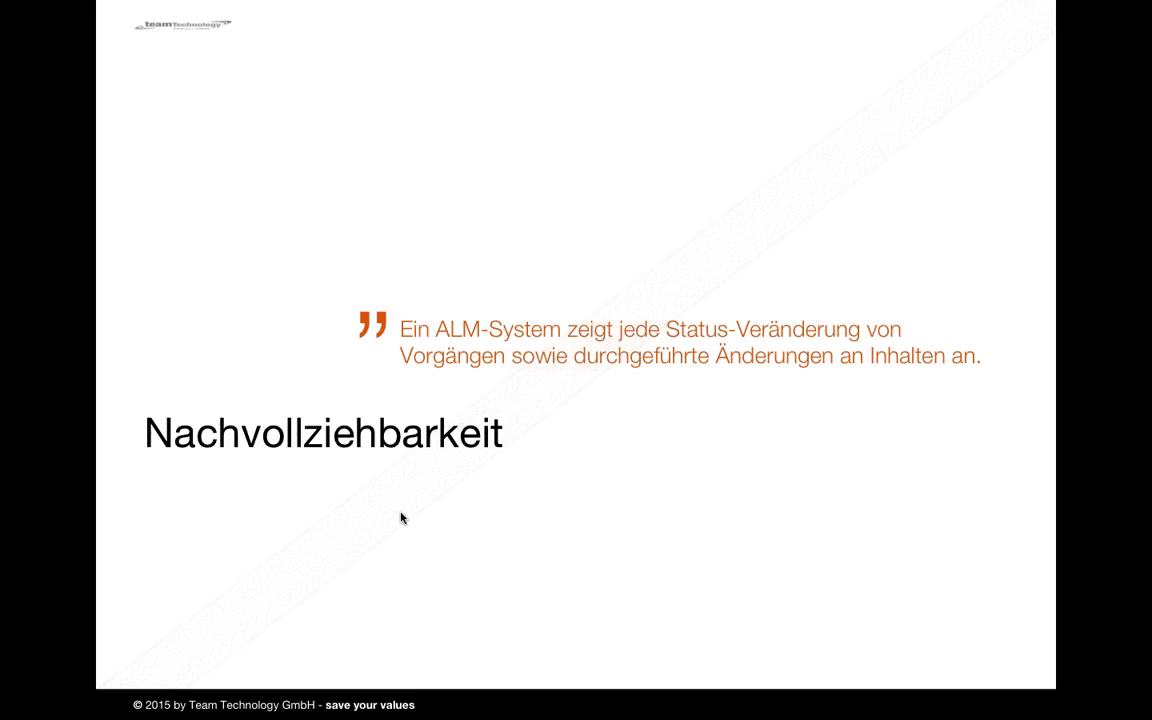
- Reveal the Codebeamer traceability quote on the Nachvollziehbarkeit slide, then return to codeBeamer
{"action": "key", "text": "super+Tab"}
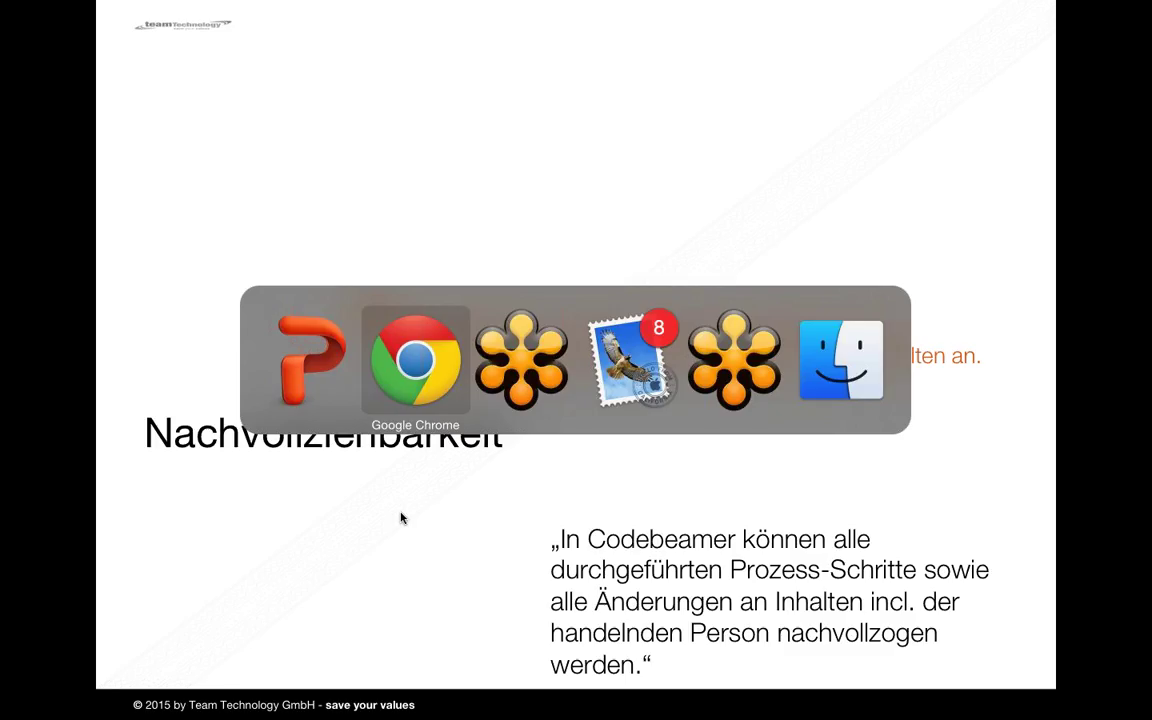
{"action": "key", "text": "super+Tab"}
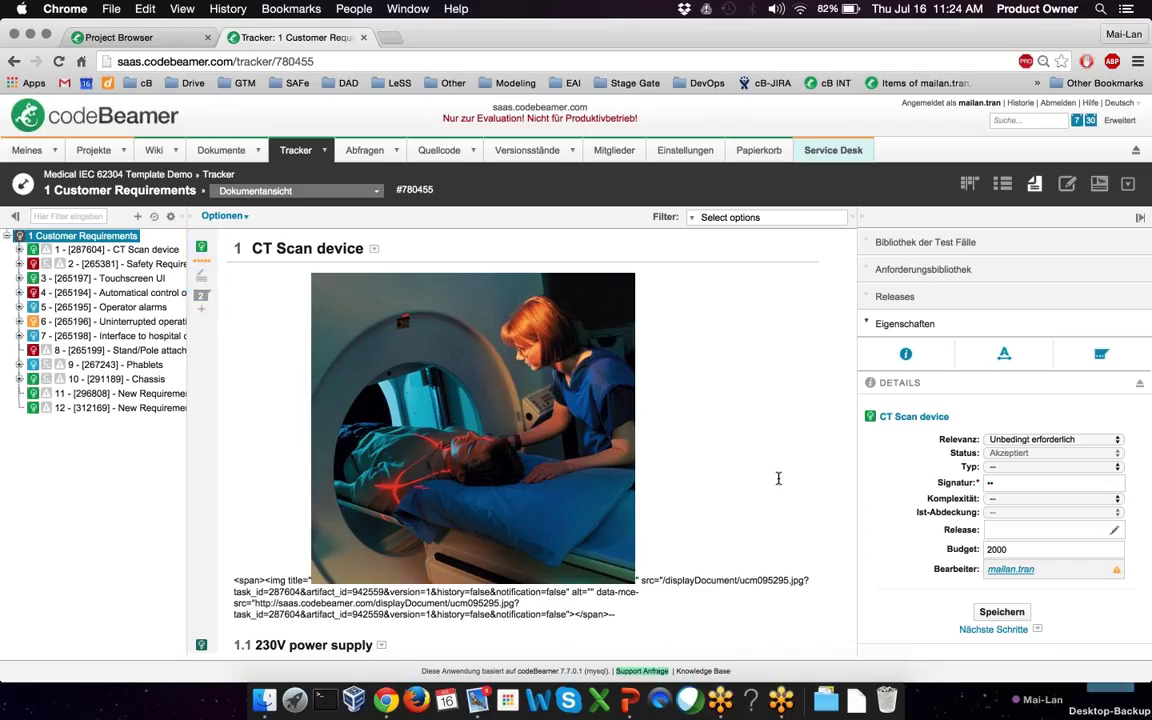
- Change CT Scan device's Budget from 2000 to 4000 in the Details panel and save it
{"action": "key", "text": "Tab"}
{"action": "key", "text": "BackSpace"}
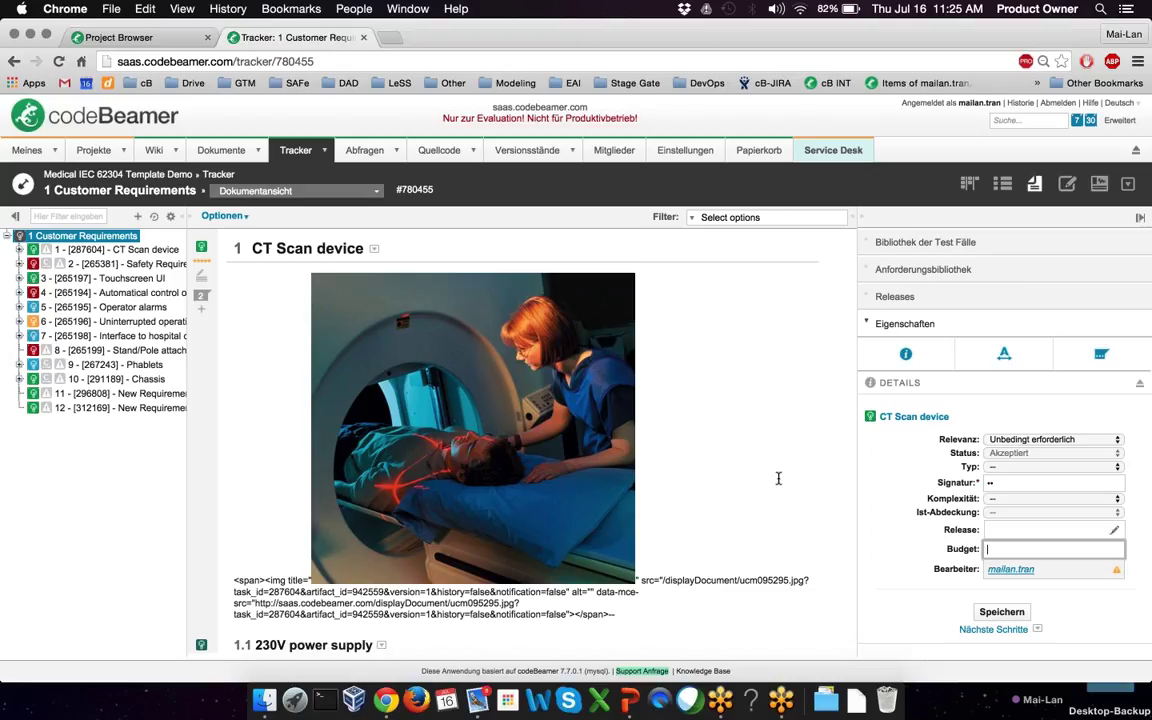
{"action": "type", "text": "4000"}
{"action": "key", "text": "Return"}
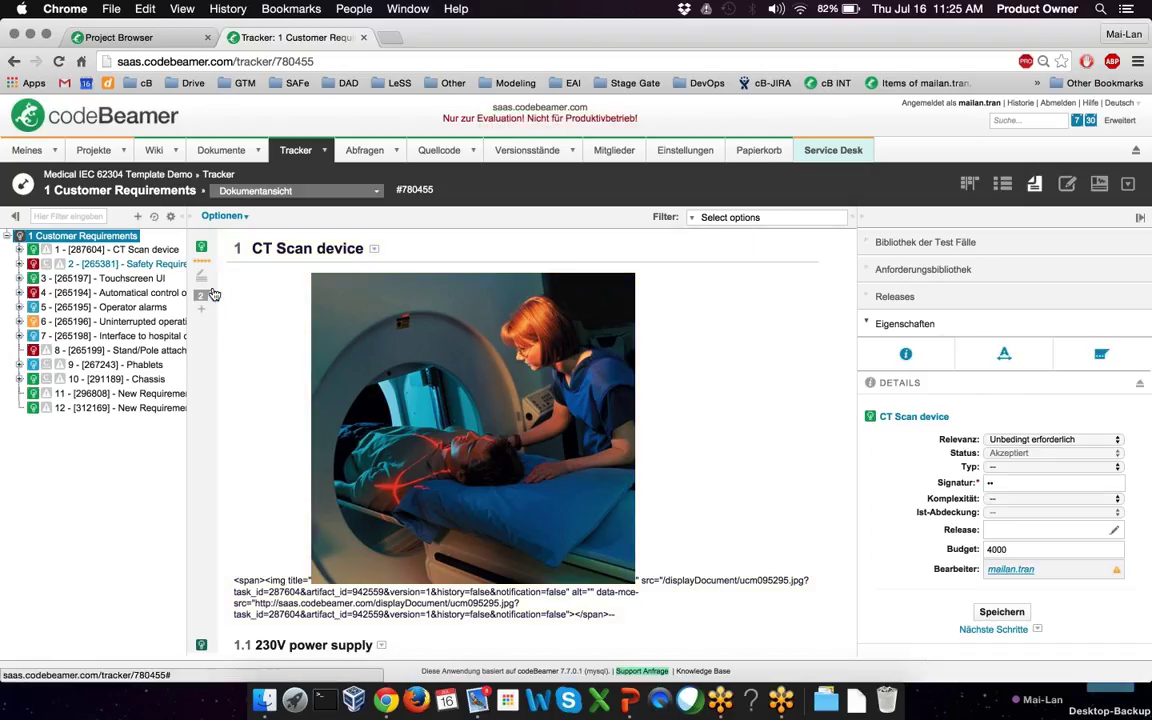
{"action": "left_click", "coordinate": [138, 251]}
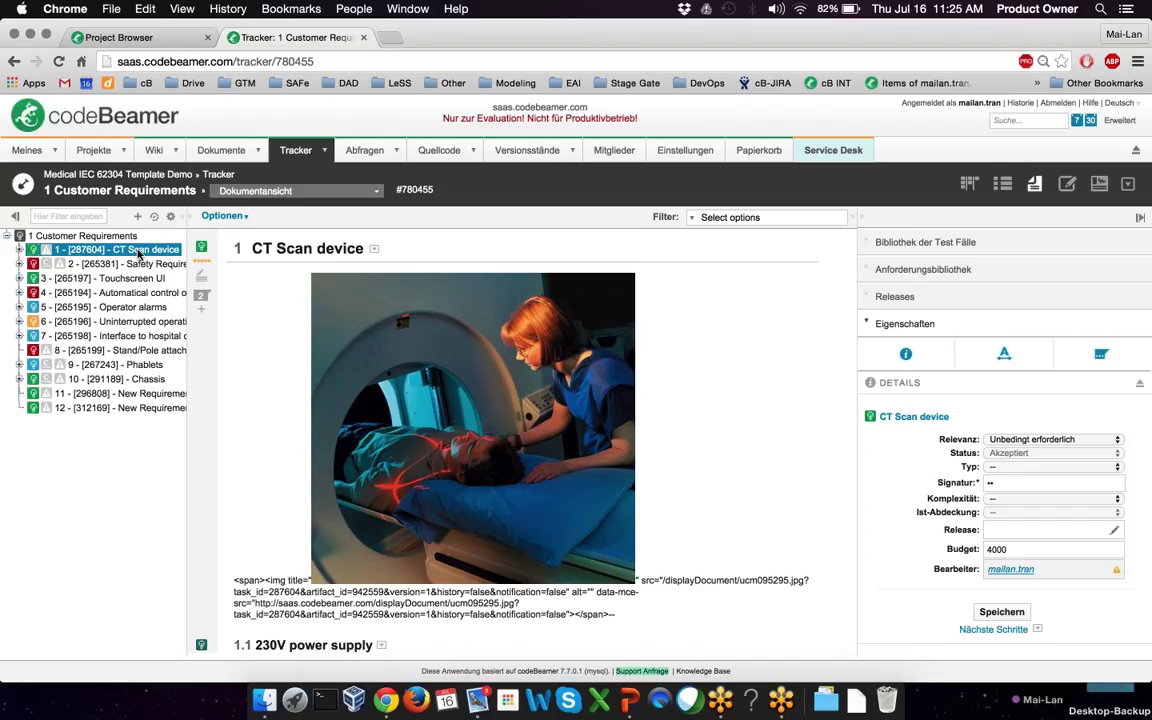
- Open CT Scan device in its own tab and scroll to the history showing Budget 2.000 to 4.000
{"action": "double_click", "coordinate": [138, 253]}
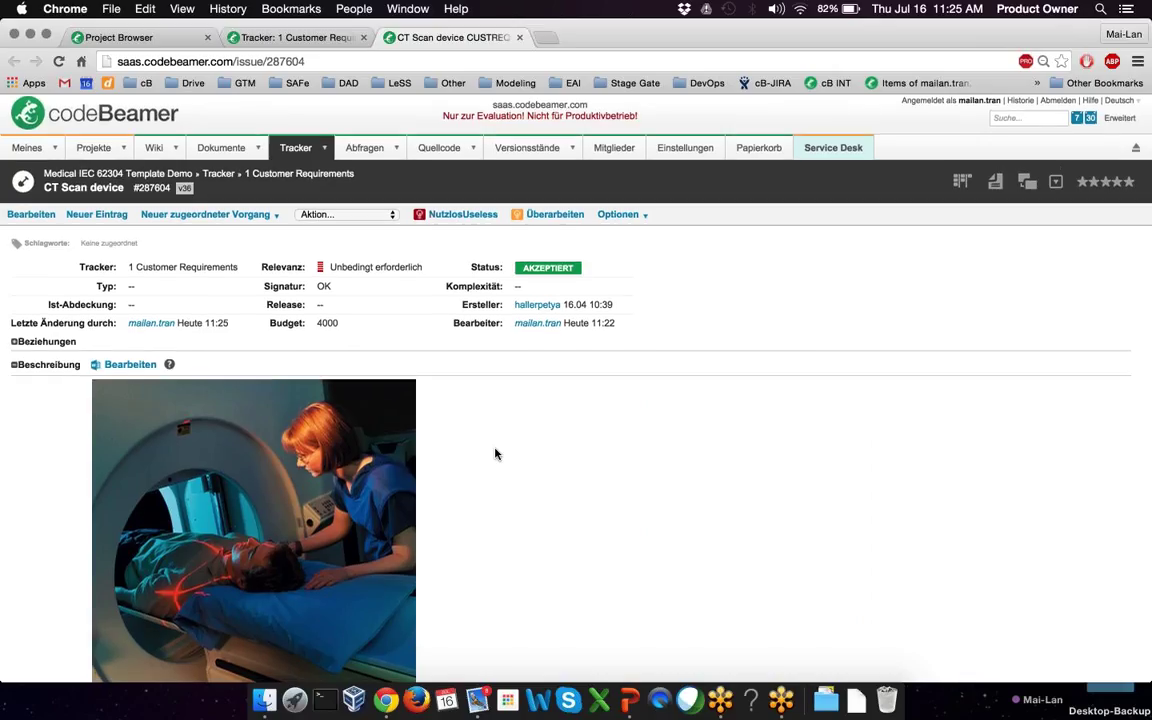
{"action": "scroll", "coordinate": [495, 454], "scroll_direction": "down", "scroll_amount": 1}
{"action": "scroll", "coordinate": [495, 454], "scroll_direction": "down", "scroll_amount": 2}
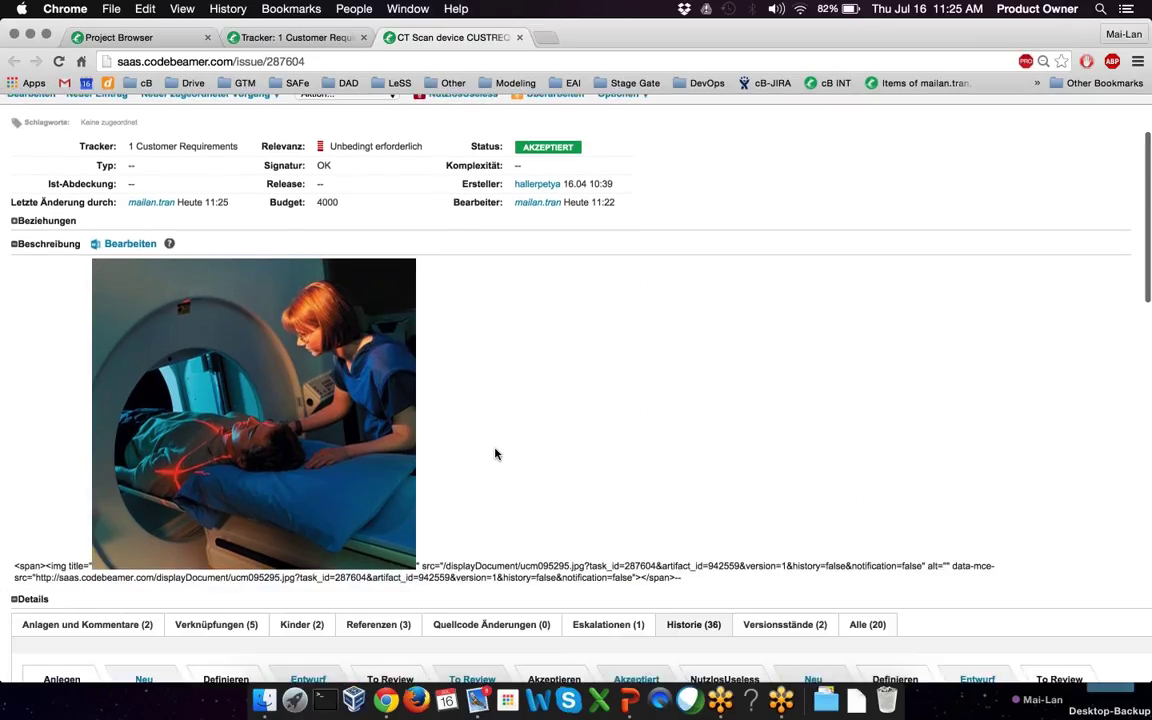
{"action": "scroll", "coordinate": [495, 454], "scroll_direction": "down", "scroll_amount": 5}
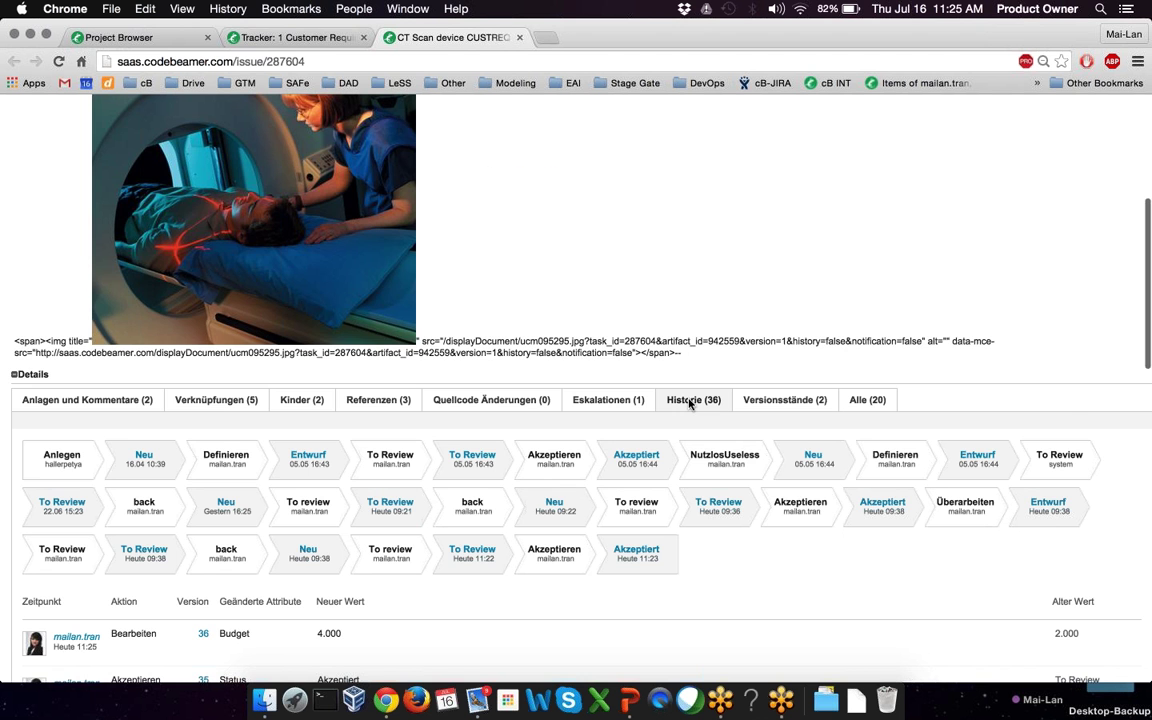
{"action": "scroll", "coordinate": [689, 404], "scroll_direction": "down", "scroll_amount": 5}
{"action": "scroll", "coordinate": [689, 404], "scroll_direction": "down", "scroll_amount": 1}
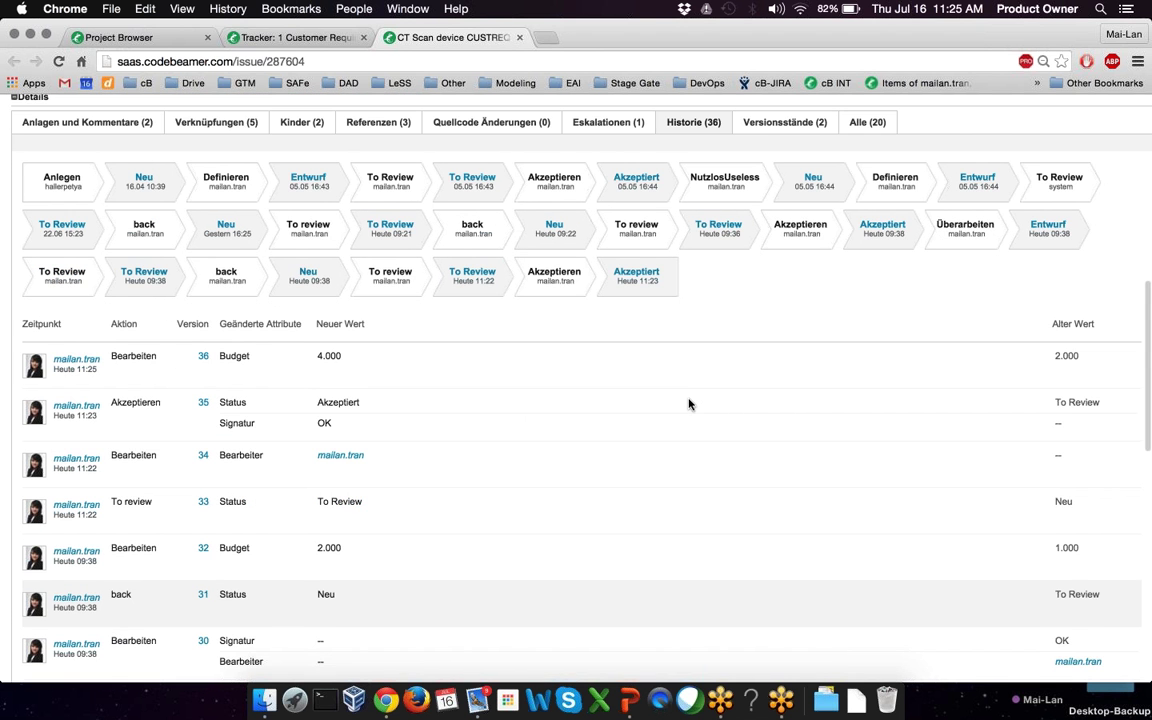
{"action": "scroll", "coordinate": [689, 404], "scroll_direction": "down", "scroll_amount": 1}
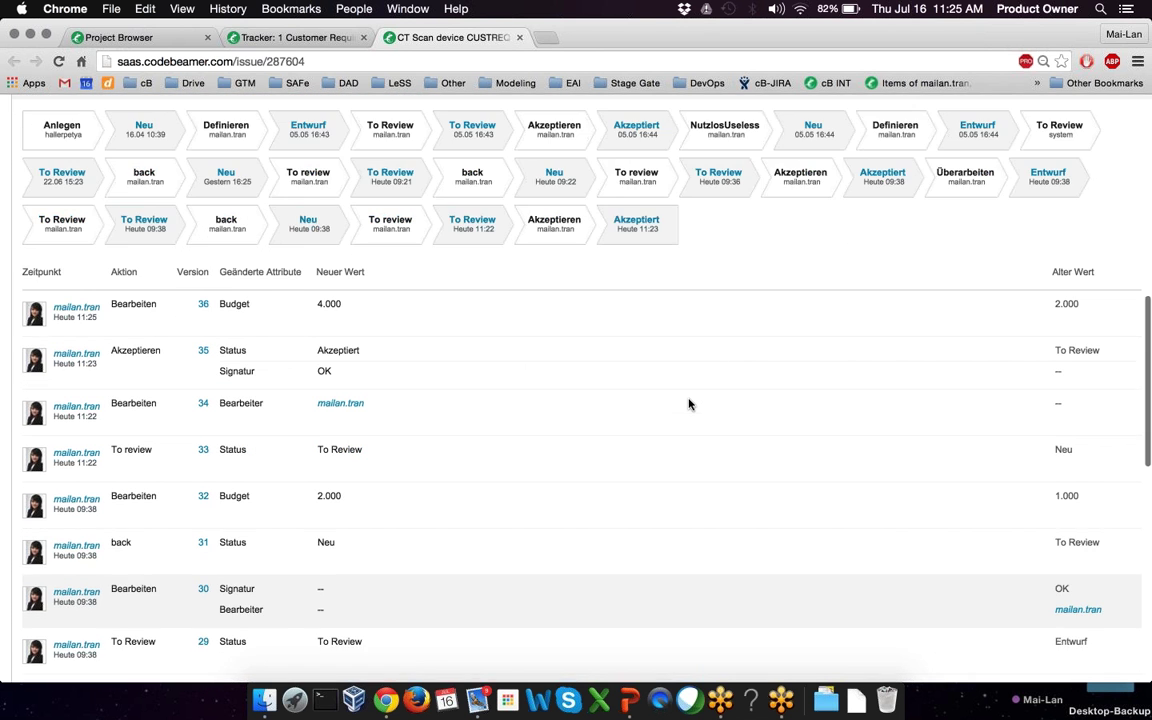
{"action": "scroll", "coordinate": [386, 395], "scroll_direction": "down", "scroll_amount": 1}
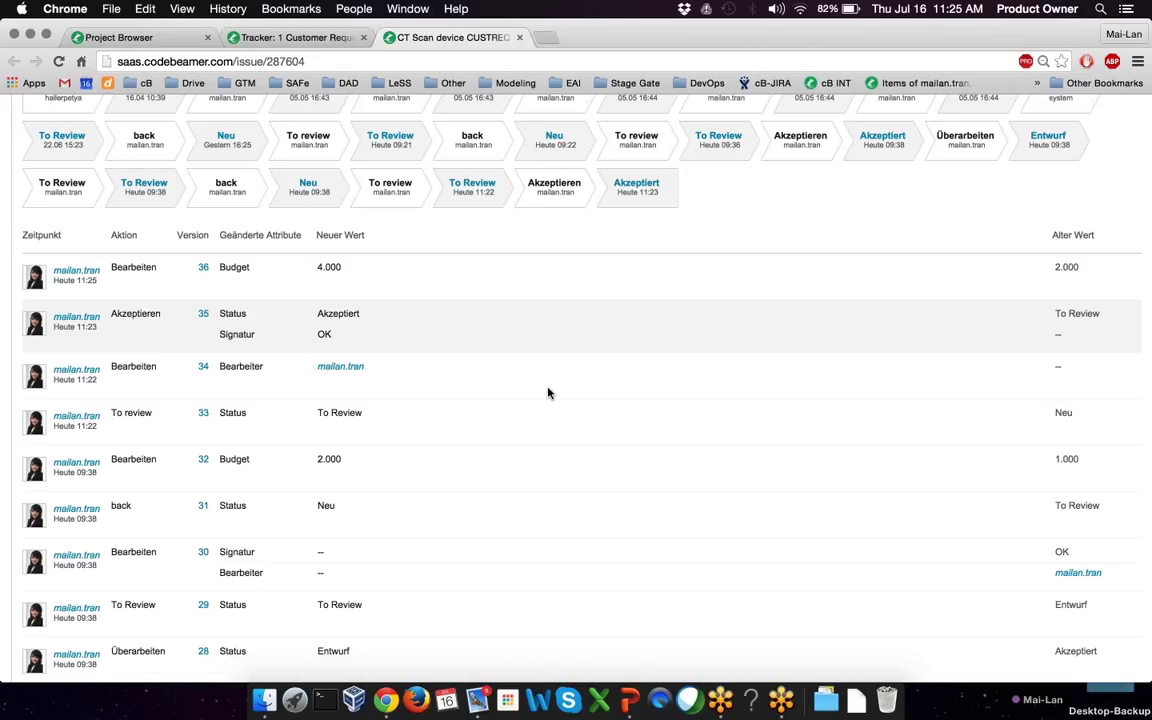
{"action": "scroll", "coordinate": [548, 393], "scroll_direction": "down", "scroll_amount": 1}
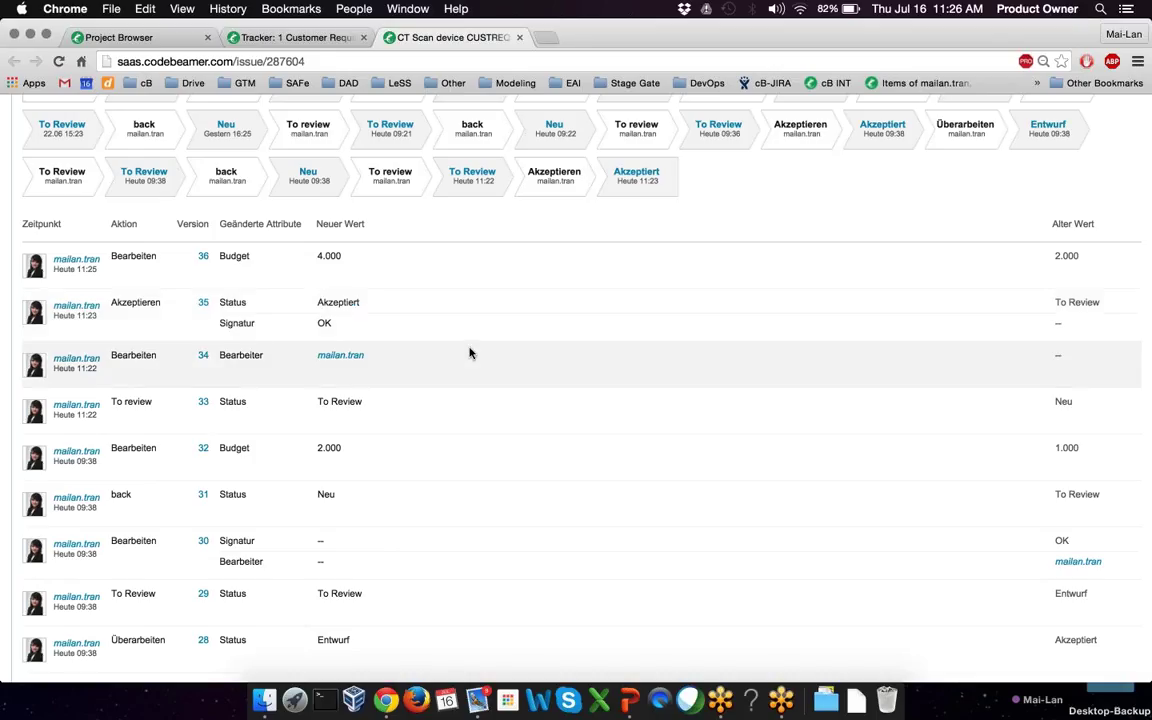
{"action": "scroll", "coordinate": [470, 353], "scroll_direction": "down", "scroll_amount": 1}
{"action": "scroll", "coordinate": [470, 352], "scroll_direction": "down", "scroll_amount": 1}
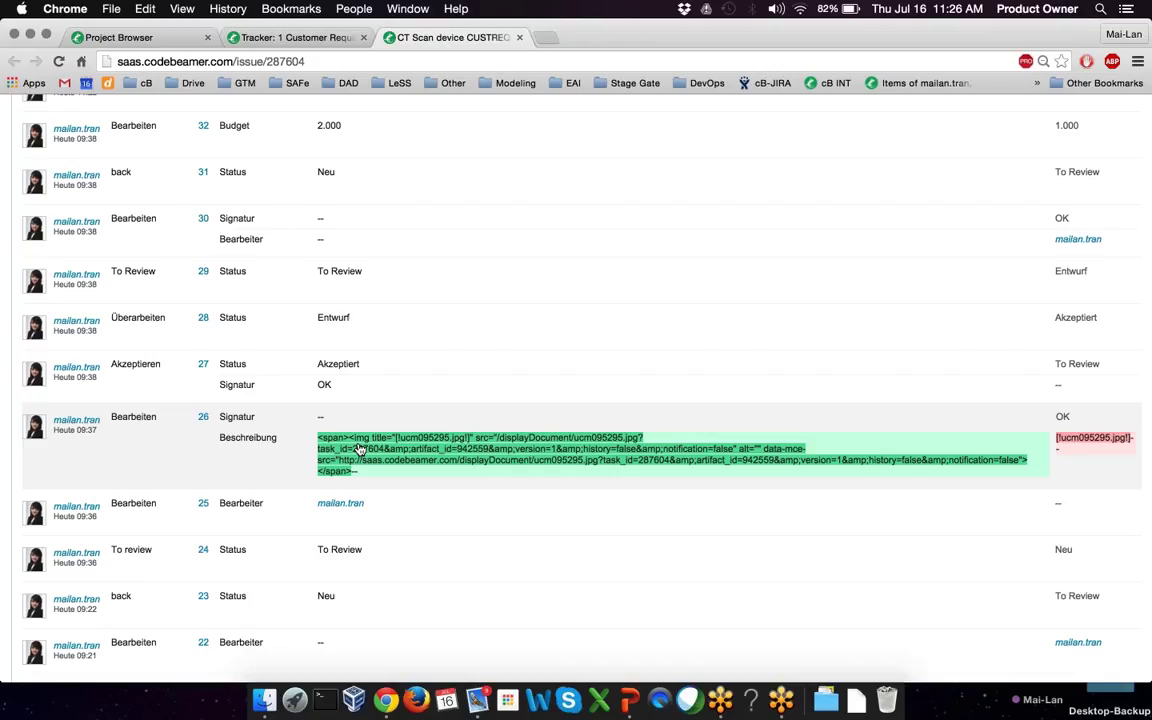
{"action": "scroll", "coordinate": [358, 450], "scroll_direction": "down", "scroll_amount": 5}
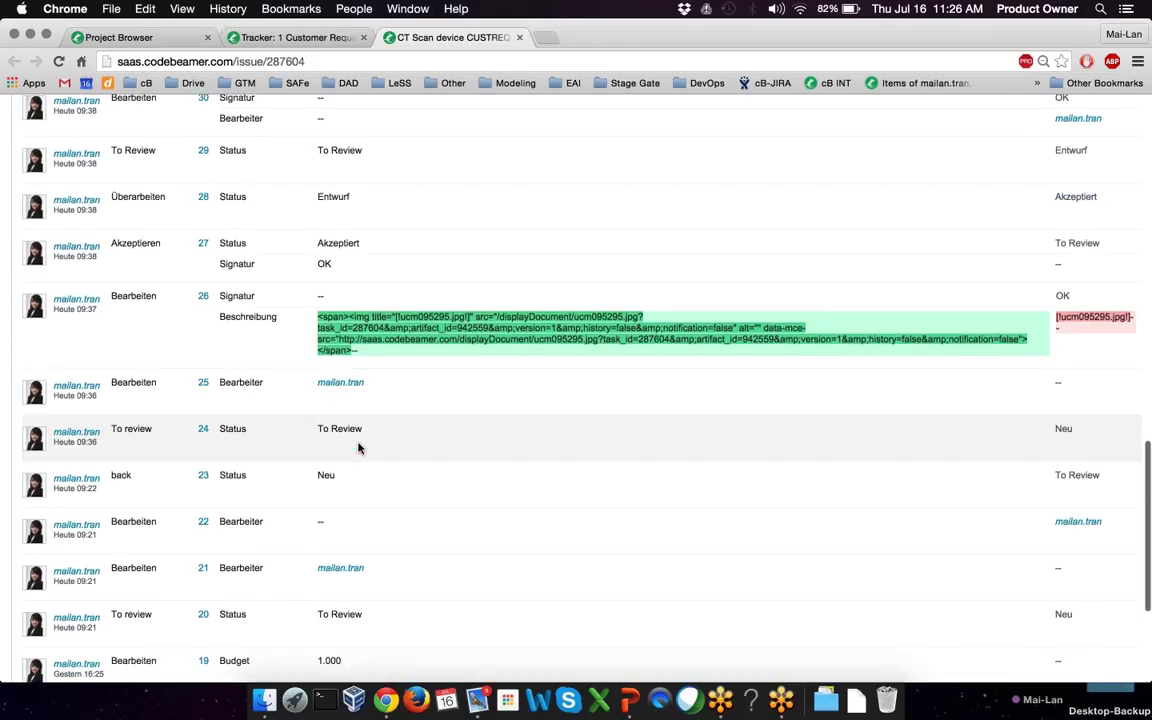
{"action": "scroll", "coordinate": [450, 420], "scroll_direction": "down", "scroll_amount": 3}
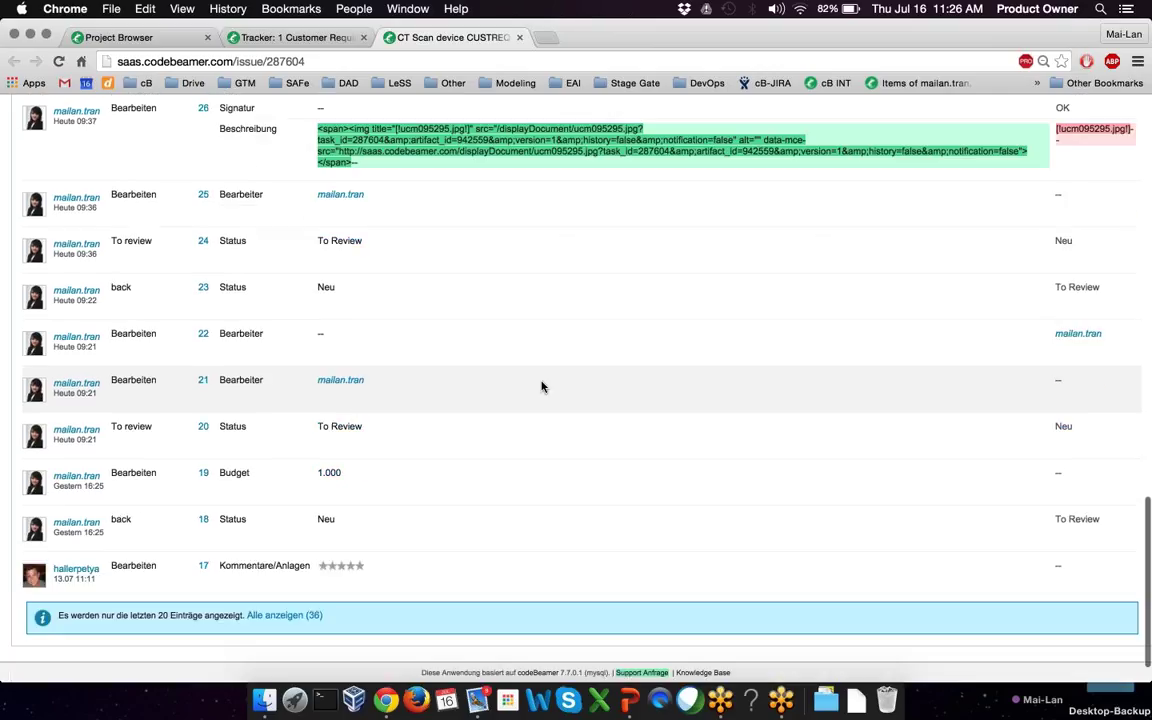
{"action": "scroll", "coordinate": [541, 386], "scroll_direction": "up", "scroll_amount": 1}
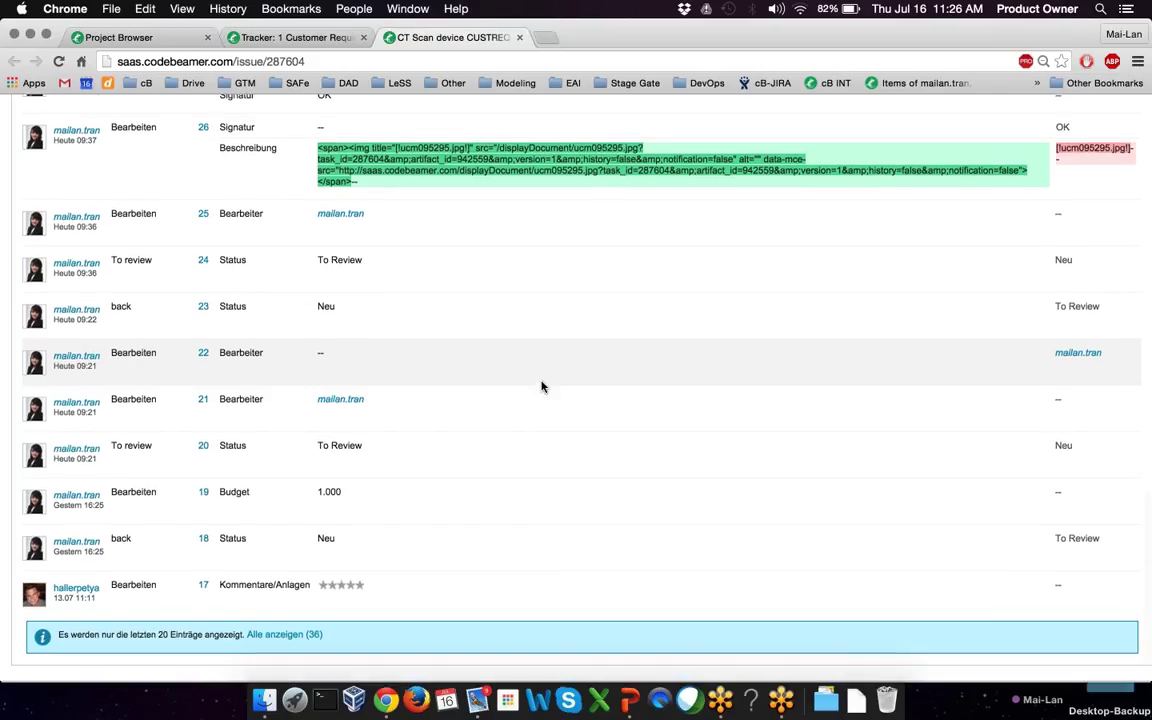
{"action": "scroll", "coordinate": [541, 386], "scroll_direction": "up", "scroll_amount": 1}
{"action": "scroll", "coordinate": [541, 386], "scroll_direction": "up", "scroll_amount": 5}
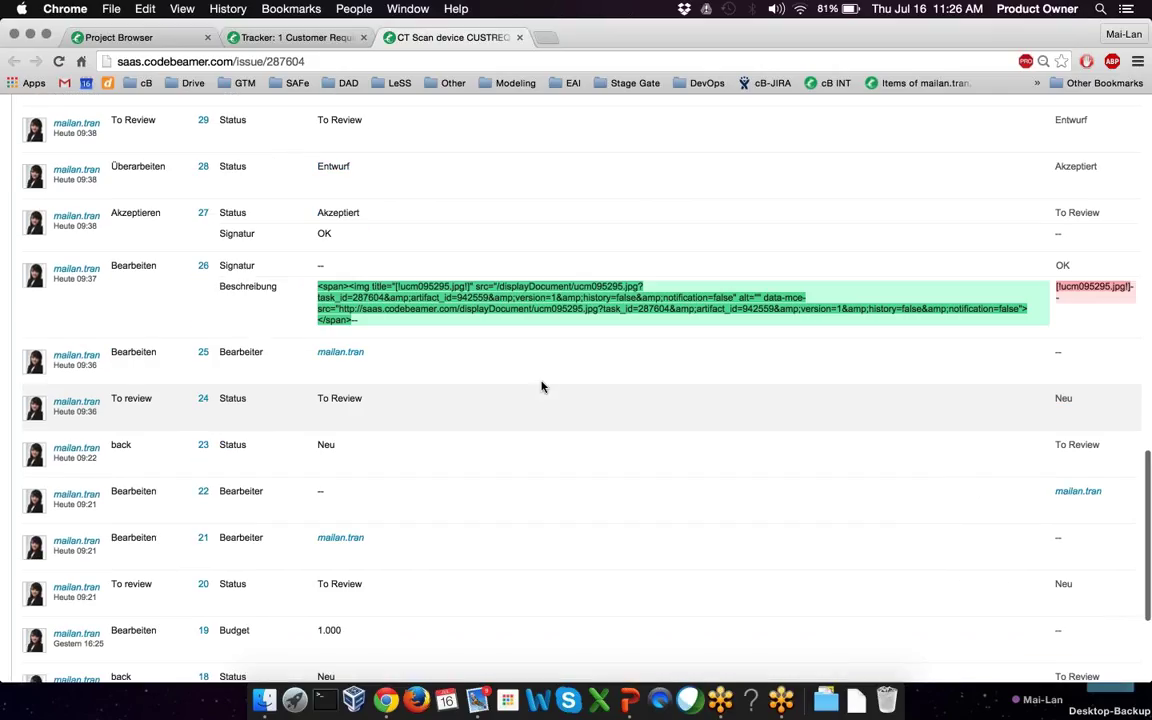
{"action": "scroll", "coordinate": [541, 386], "scroll_direction": "up", "scroll_amount": 15}
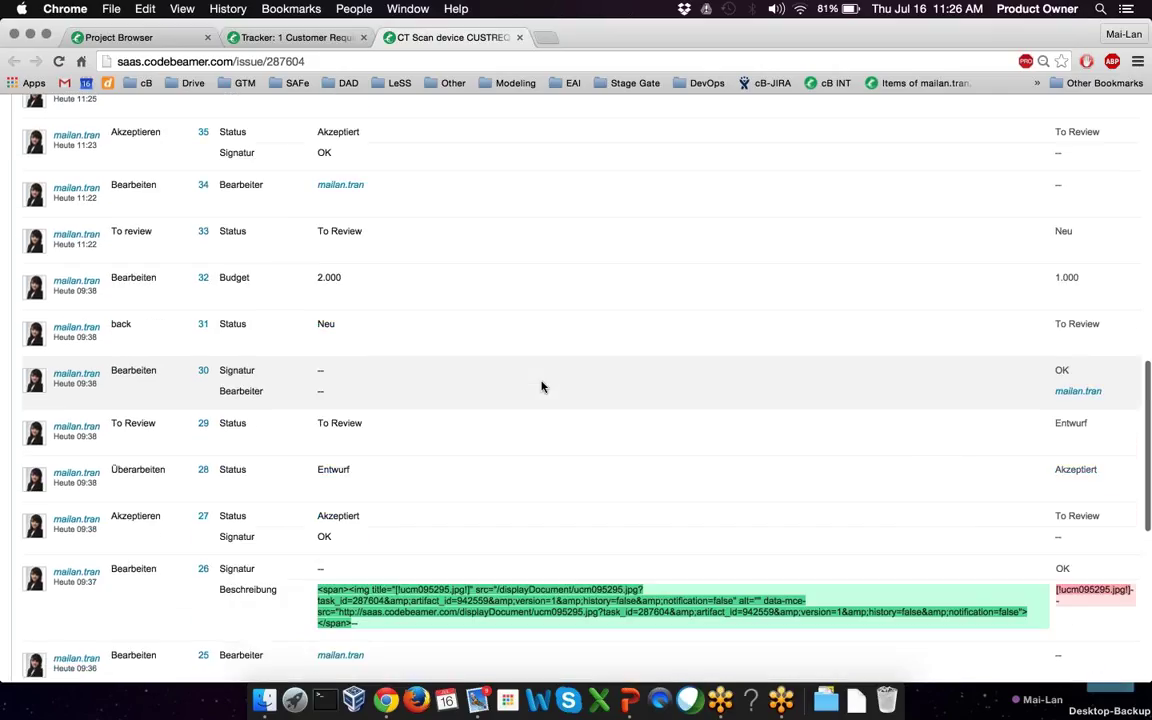
{"action": "scroll", "coordinate": [541, 386], "scroll_direction": "up", "scroll_amount": 1}
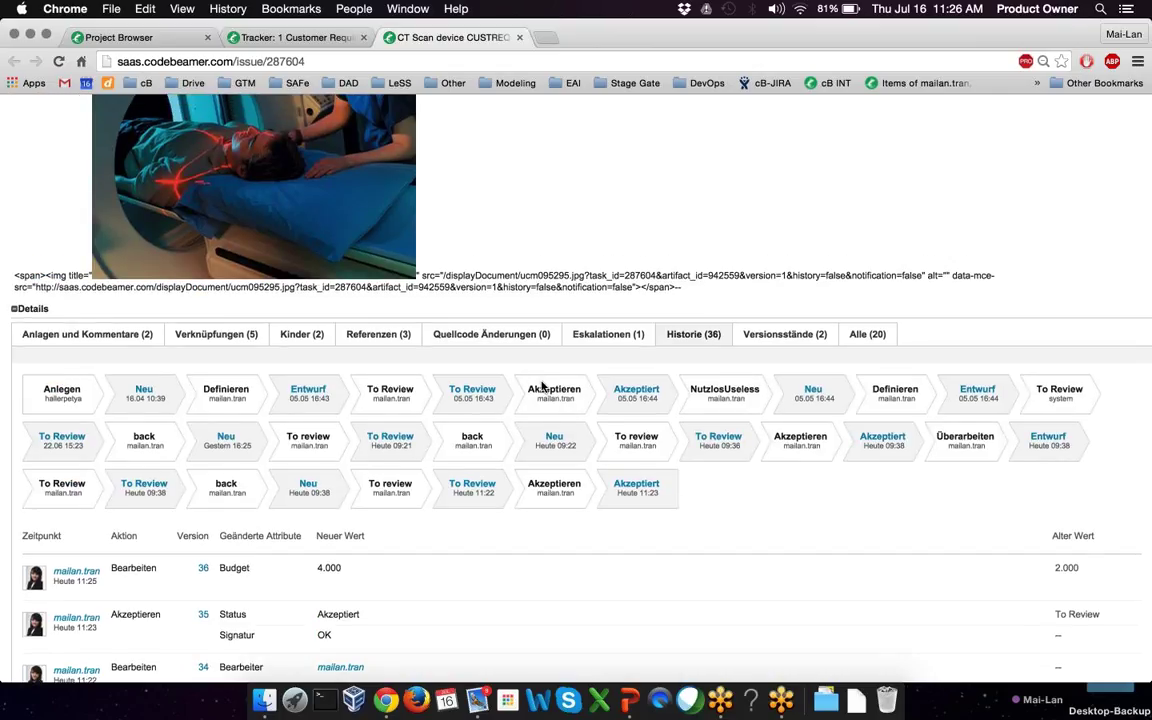
{"action": "scroll", "coordinate": [541, 383], "scroll_direction": "down", "scroll_amount": 4}
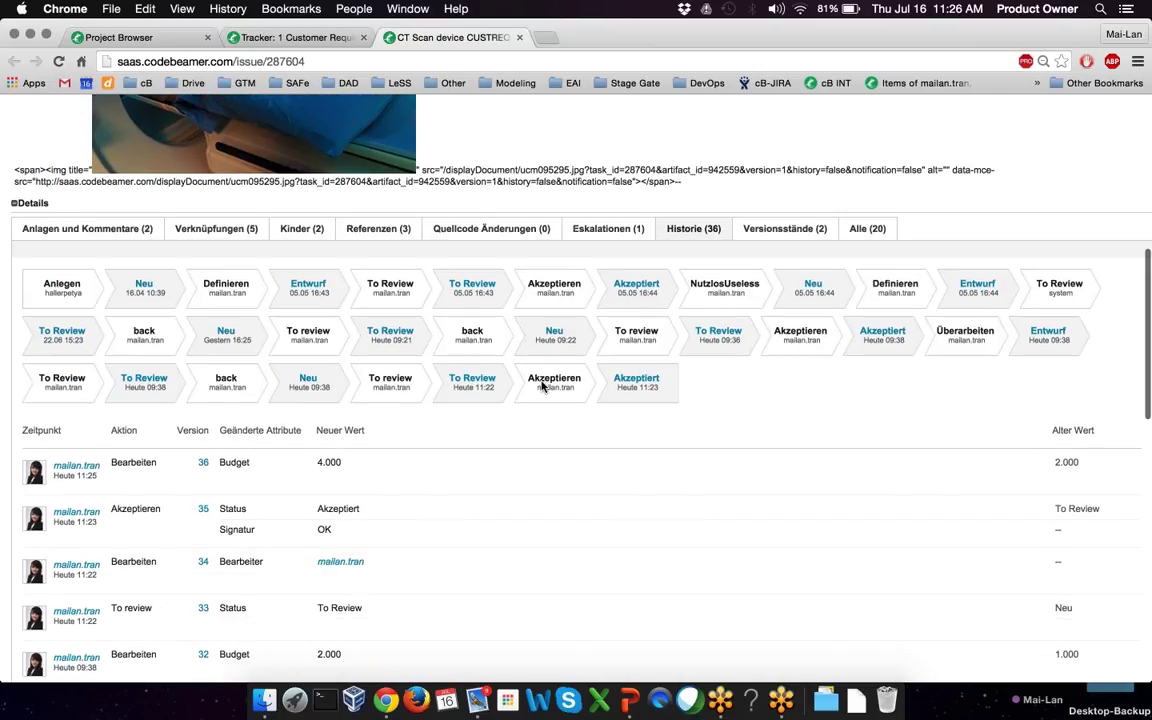
{"action": "scroll", "coordinate": [541, 386], "scroll_direction": "down", "scroll_amount": 1}
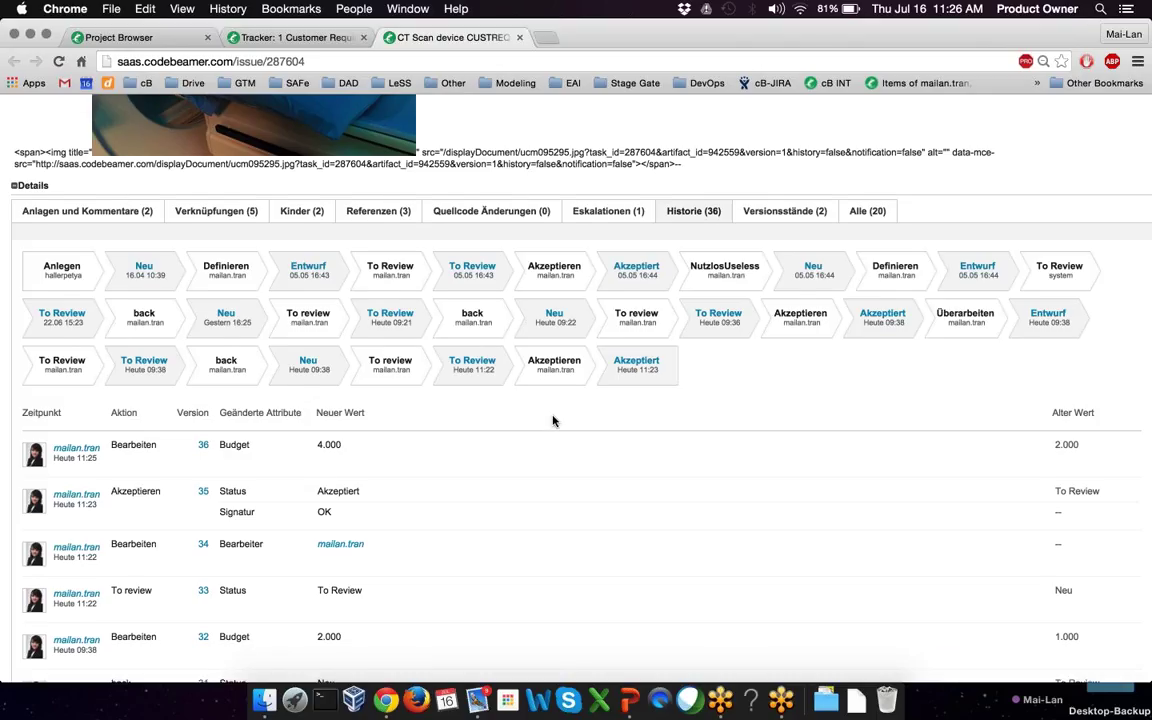
{"action": "scroll", "coordinate": [553, 421], "scroll_direction": "down", "scroll_amount": 2}
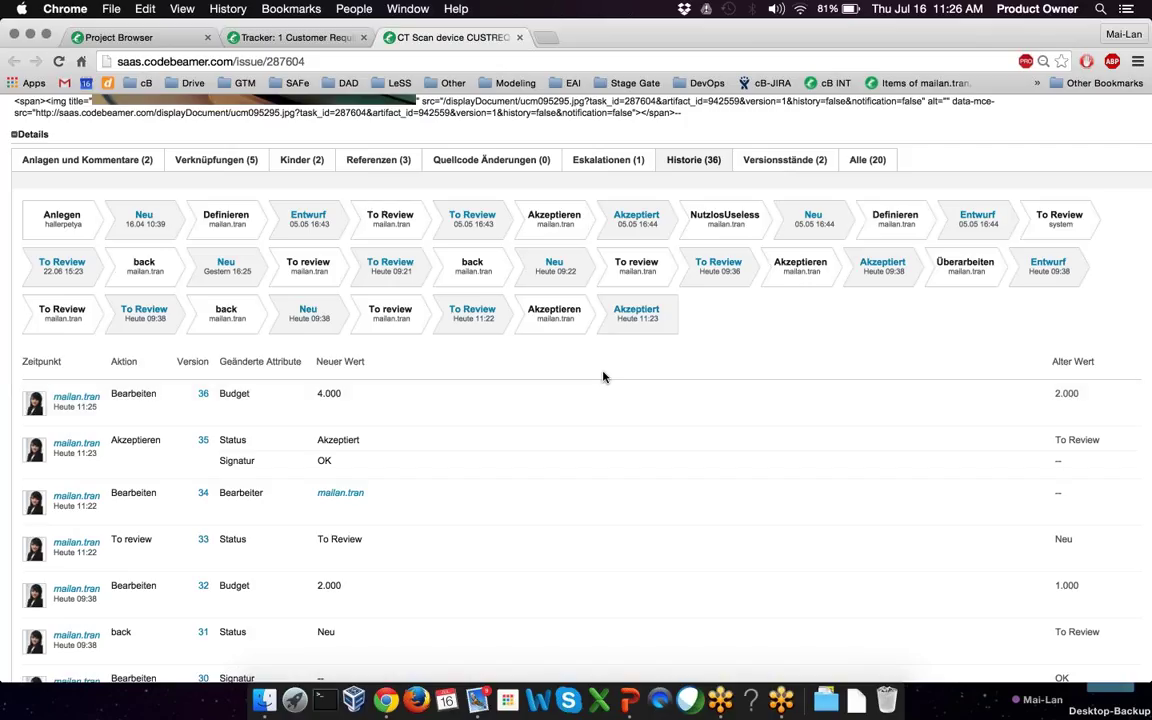
{"action": "scroll", "coordinate": [603, 376], "scroll_direction": "up", "scroll_amount": 1}
{"action": "scroll", "coordinate": [604, 377], "scroll_direction": "down", "scroll_amount": 1}
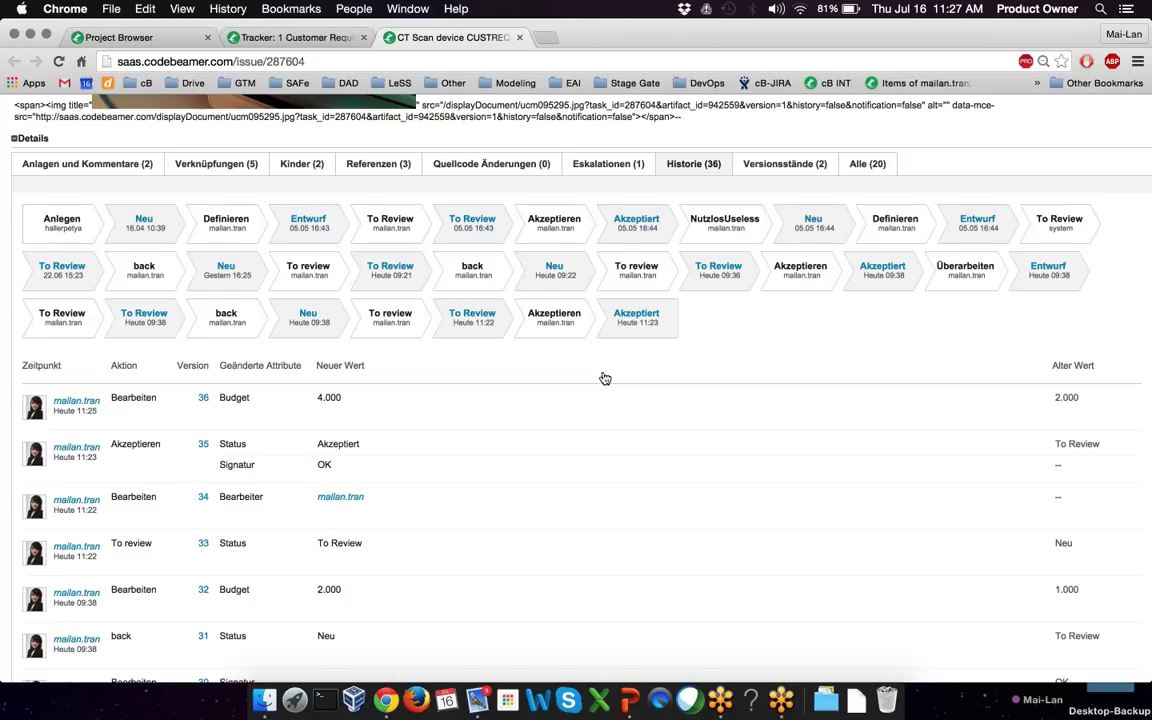
- Bring the PowerPoint slideshow forward and advance to the Eindeutige Verantwortlichkeiten slide
{"action": "key", "text": "super+Tab"}
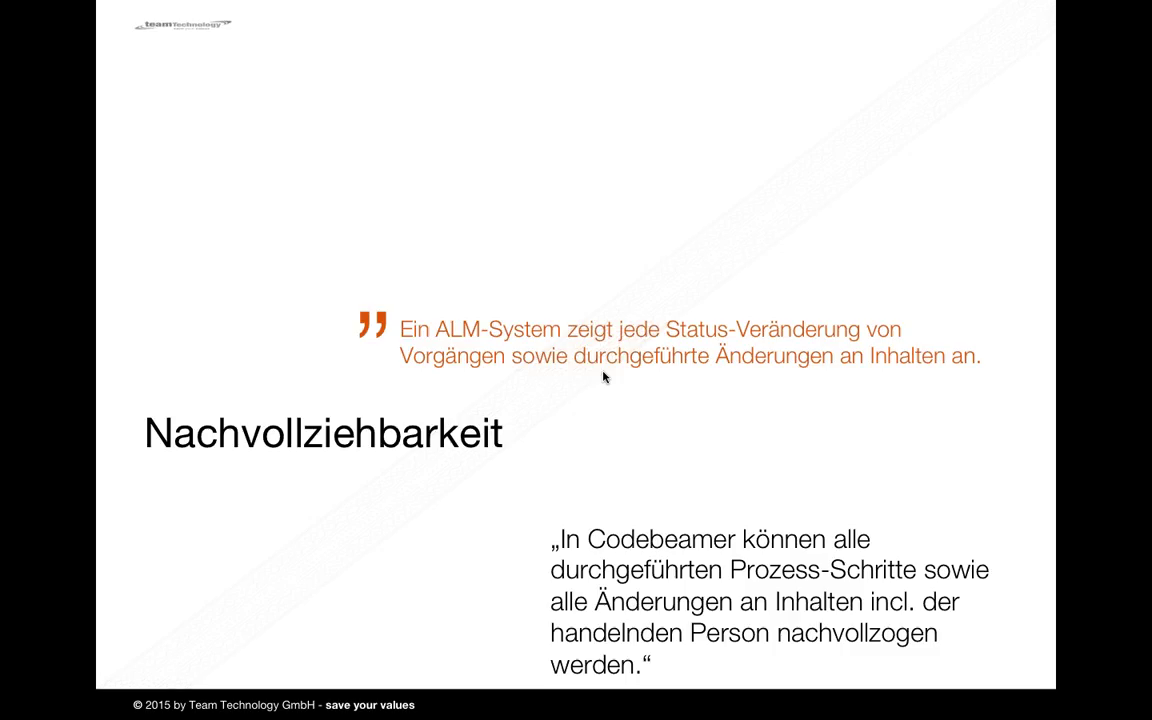
{"action": "key", "text": "Right"}
{"action": "key", "text": "super+Tab"}
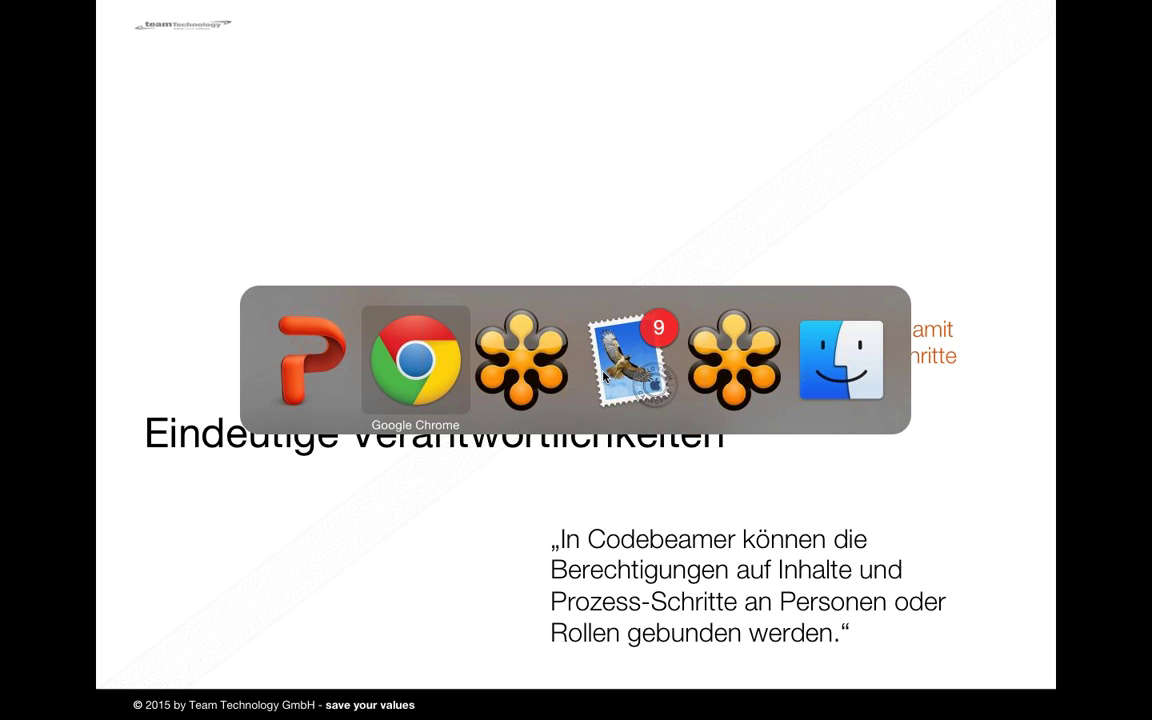
- Return to codeBeamer and open the Medical IEC 62304 Template Demo project's Mitglieder page
{"action": "key", "text": "super+Tab"}
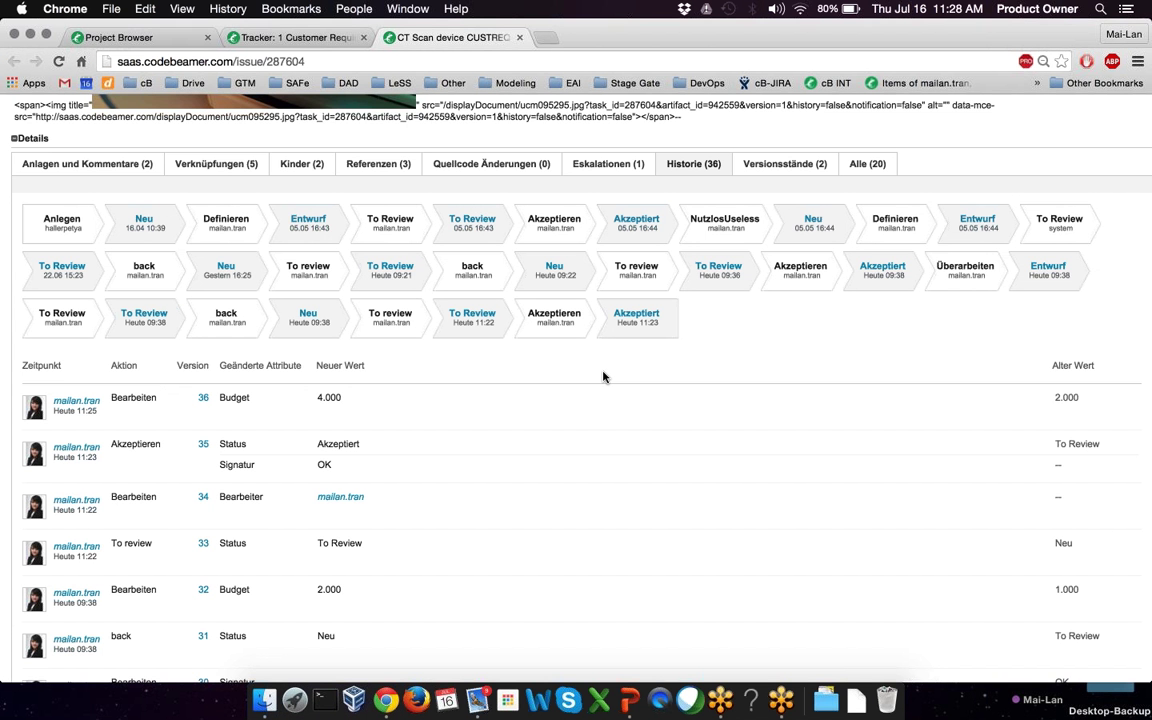
{"action": "scroll", "coordinate": [603, 376], "scroll_direction": "up", "scroll_amount": 5}
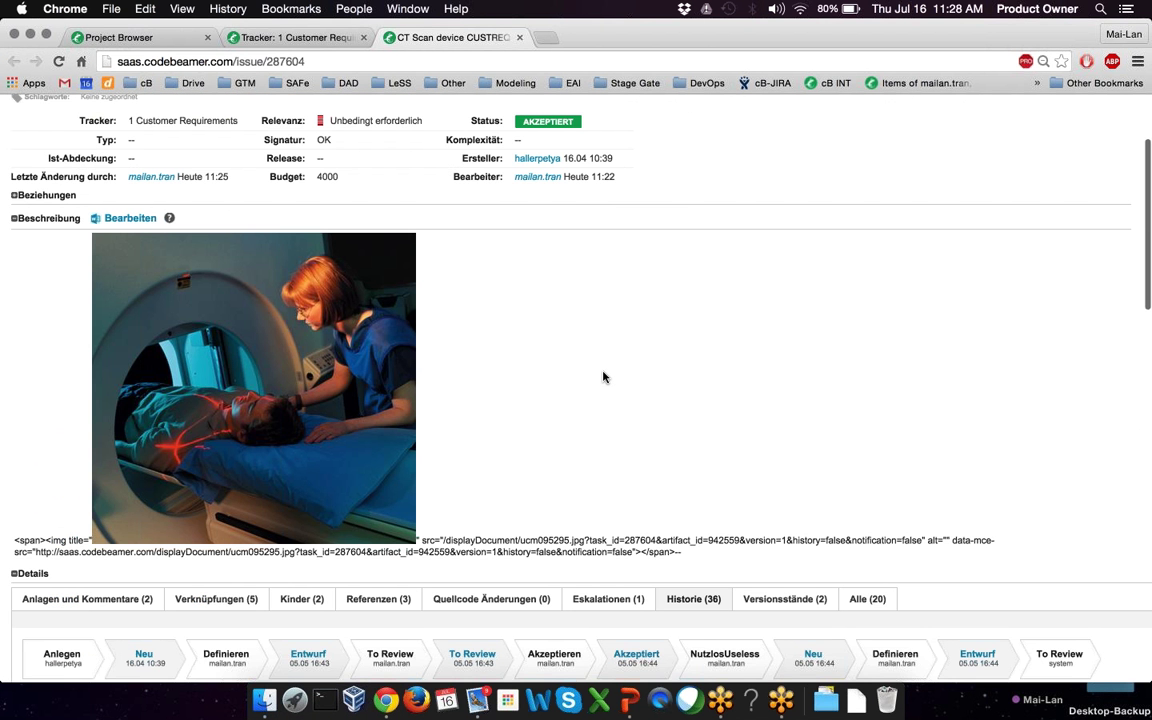
{"action": "scroll", "coordinate": [603, 376], "scroll_direction": "up", "scroll_amount": 2}
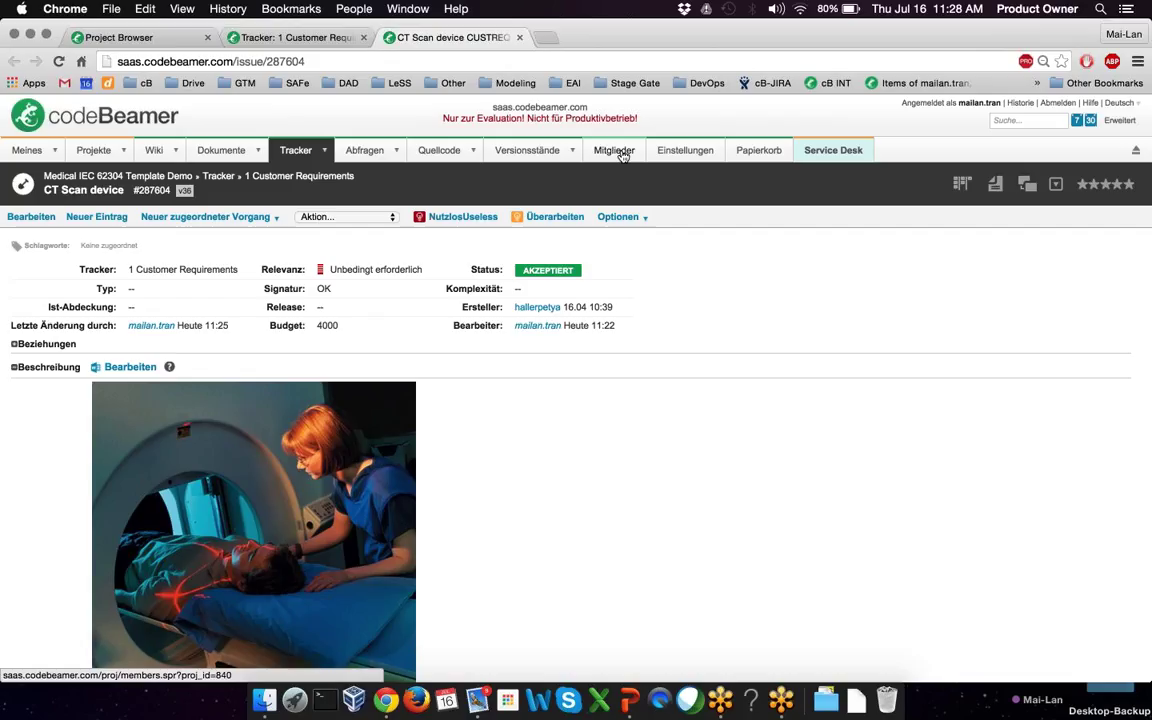
{"action": "left_click", "coordinate": [622, 156]}
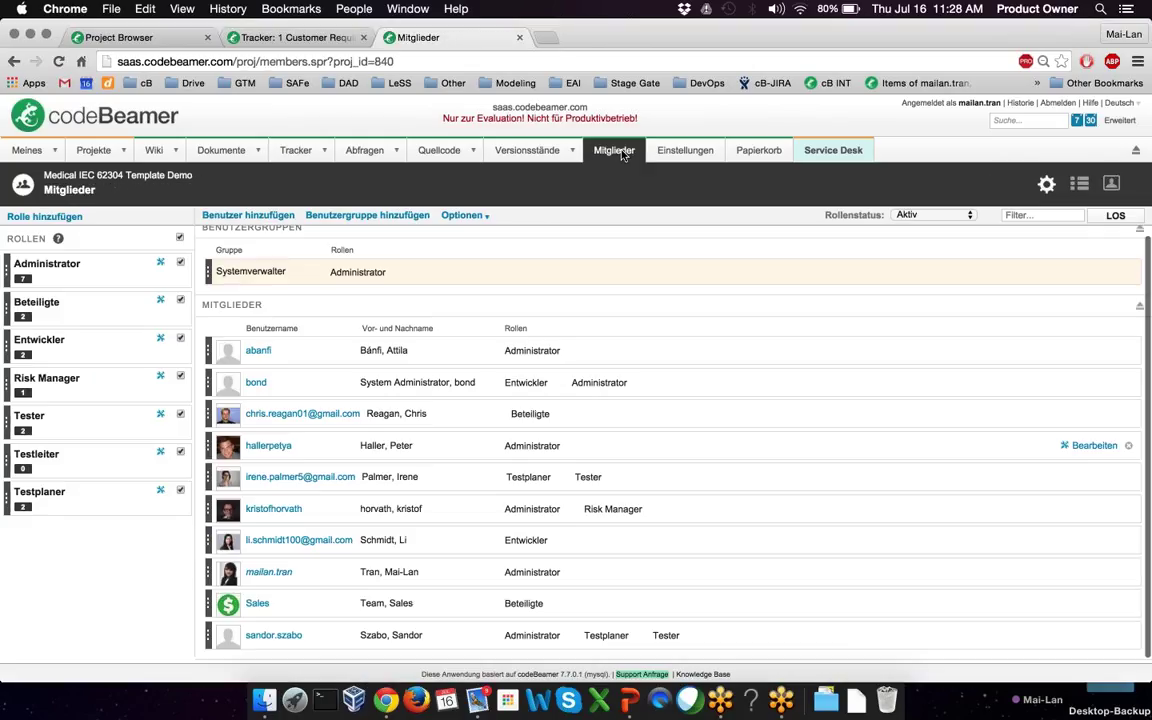
{"action": "scroll", "coordinate": [660, 457], "scroll_direction": "up", "scroll_amount": 1}
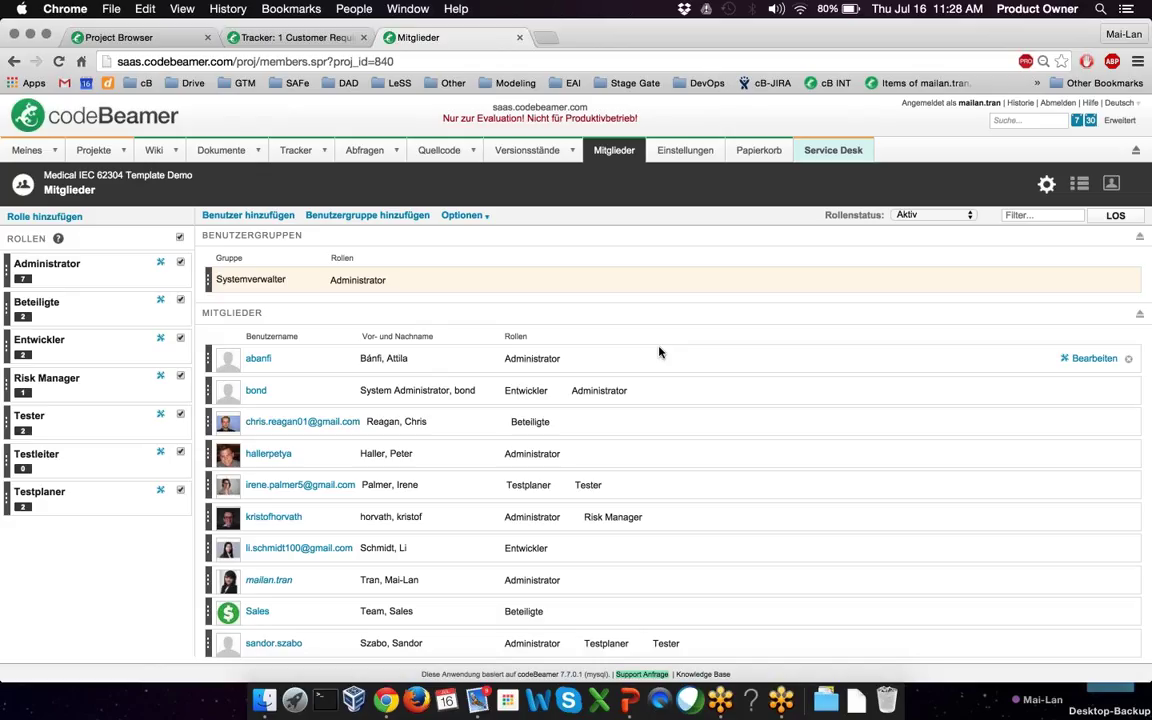
{"action": "scroll", "coordinate": [563, 336], "scroll_direction": "down", "scroll_amount": 1}
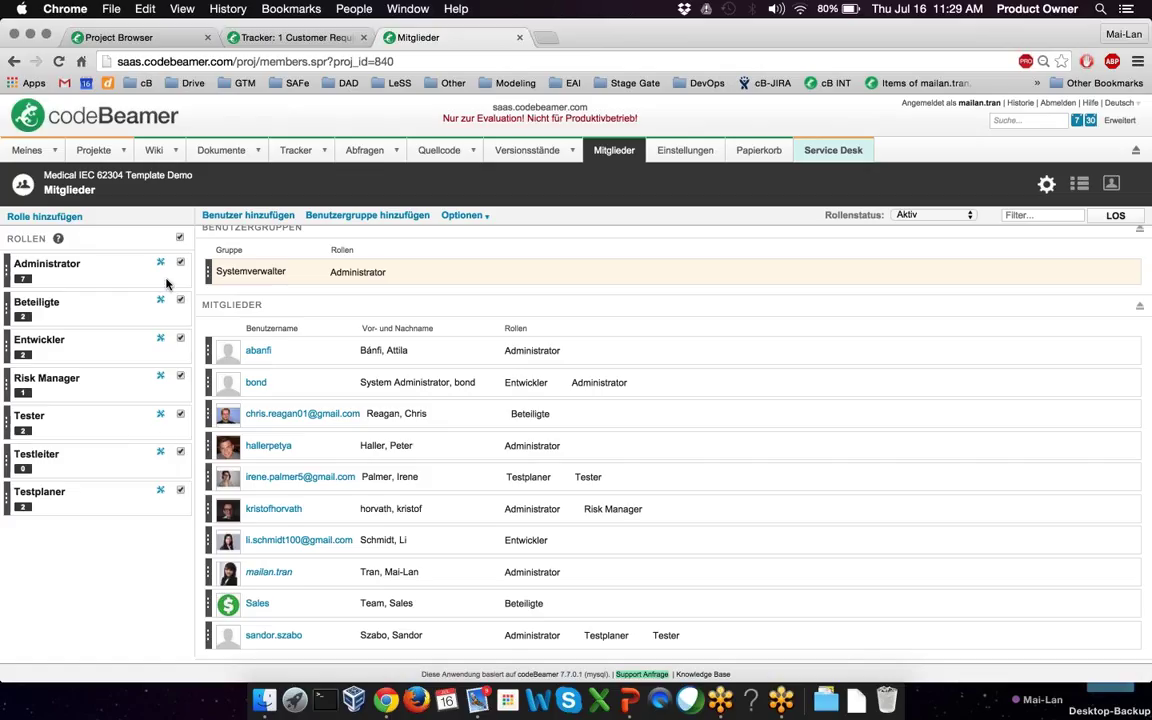
{"action": "left_click", "coordinate": [160, 339]}
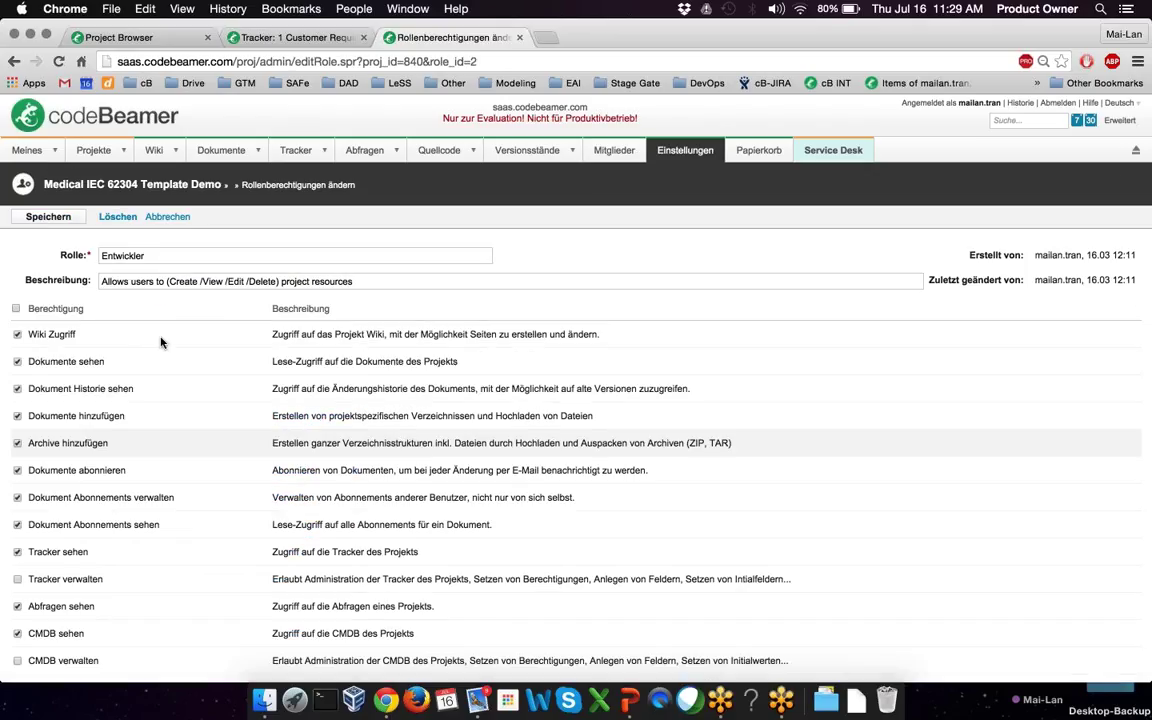
{"action": "scroll", "coordinate": [160, 340], "scroll_direction": "down", "scroll_amount": 2}
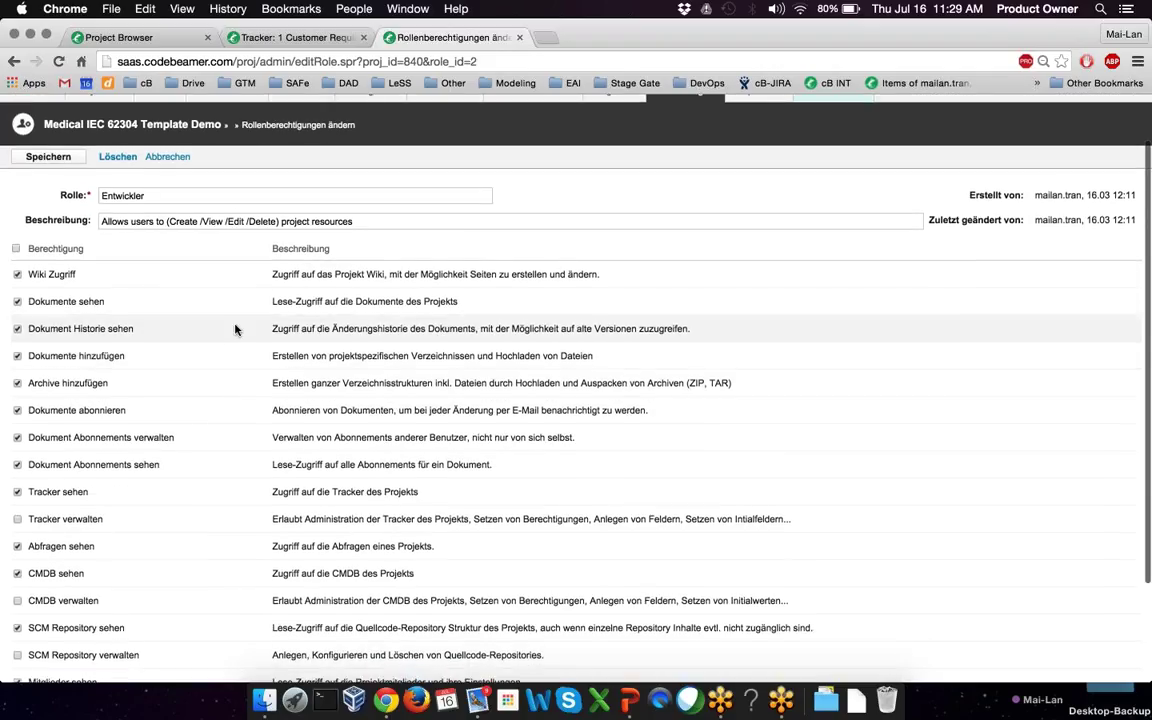
{"action": "scroll", "coordinate": [235, 330], "scroll_direction": "down", "scroll_amount": 1}
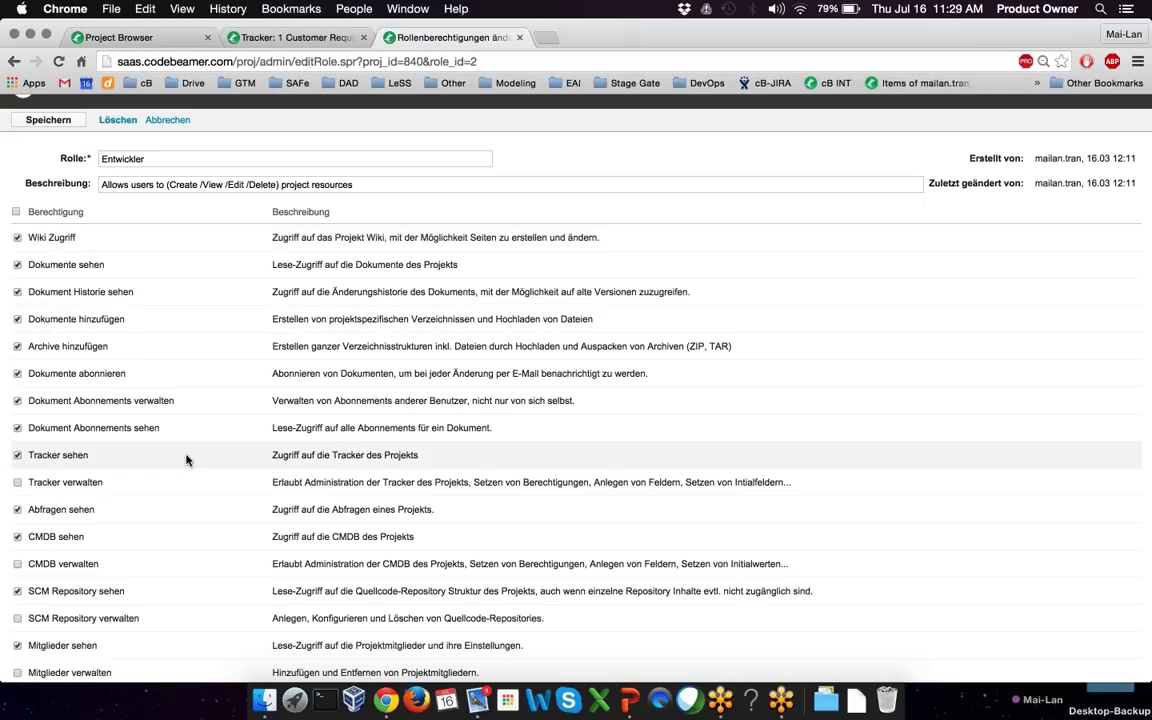
{"action": "scroll", "coordinate": [186, 460], "scroll_direction": "down", "scroll_amount": 3}
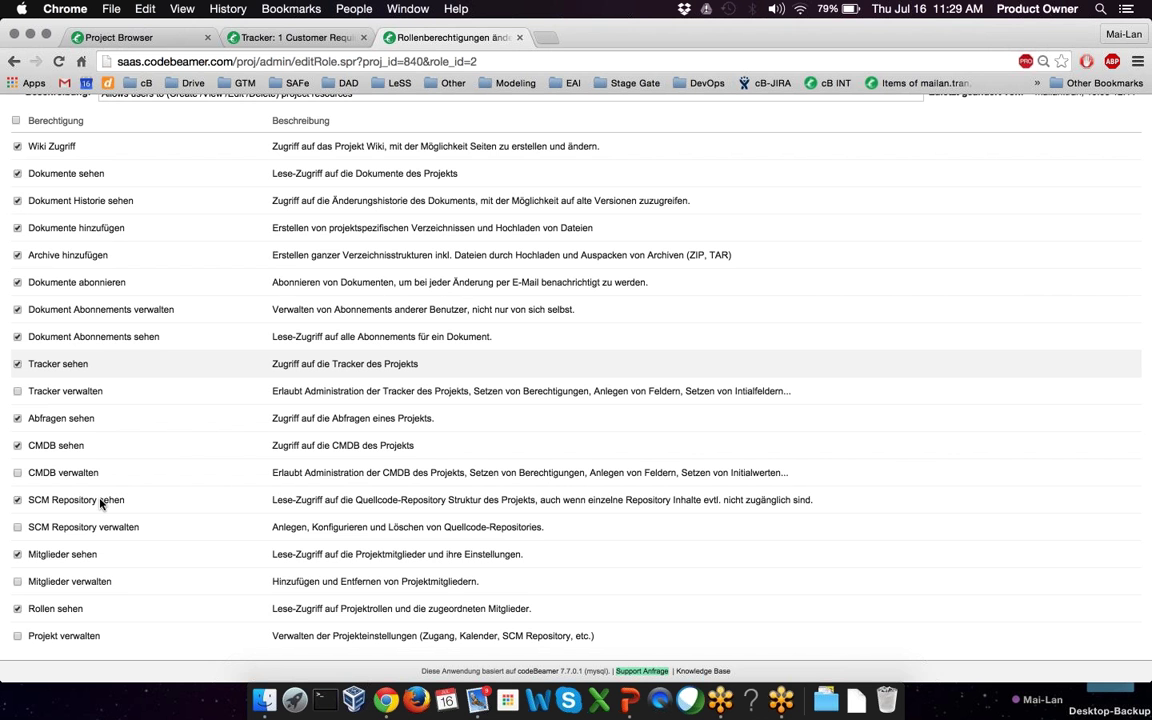
{"action": "scroll", "coordinate": [192, 562], "scroll_direction": "up", "scroll_amount": 1}
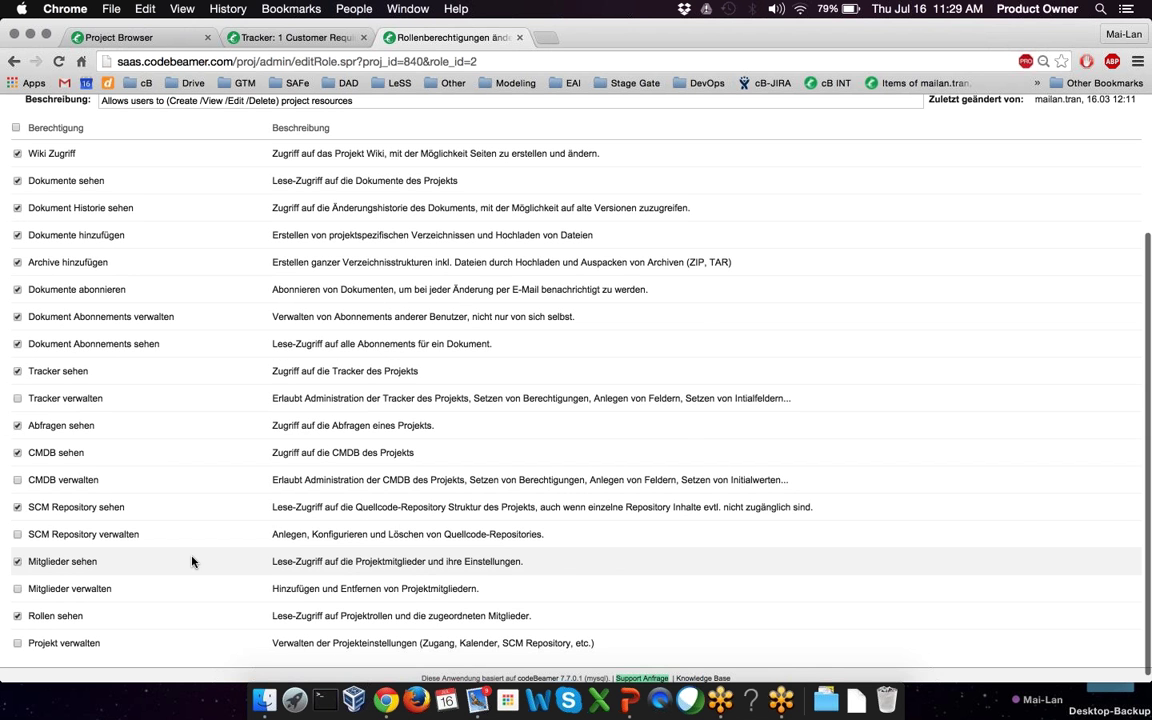
{"action": "scroll", "coordinate": [192, 562], "scroll_direction": "up", "scroll_amount": 5}
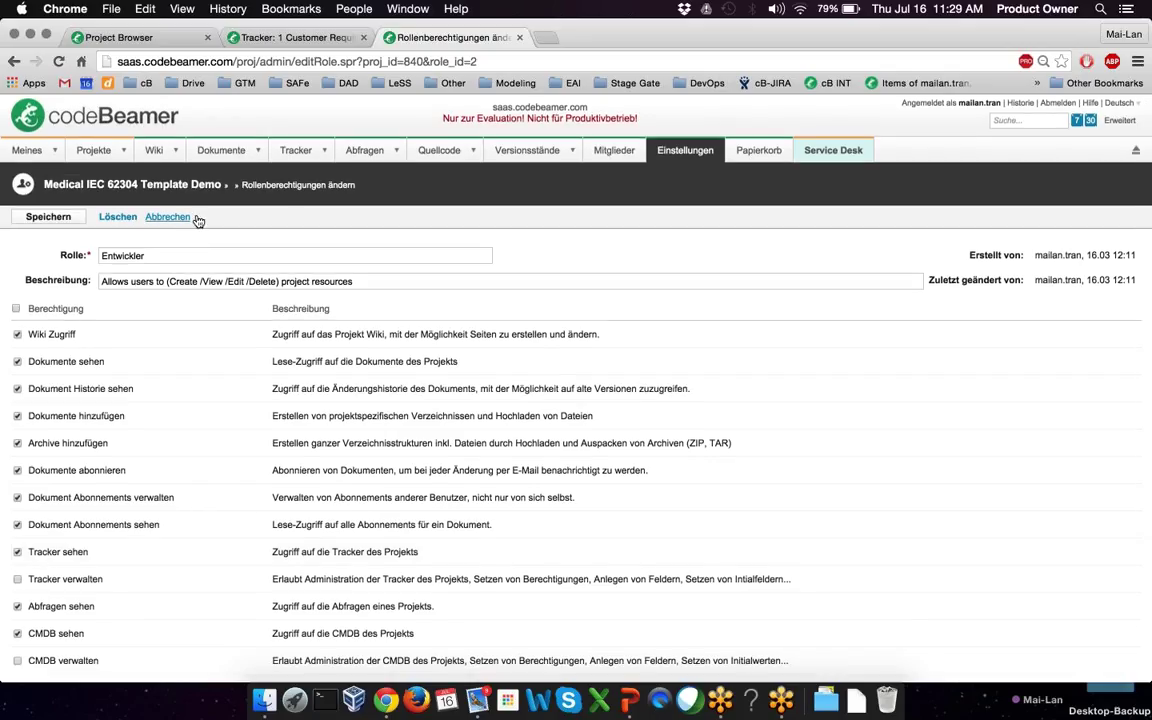
{"action": "left_click", "coordinate": [196, 219]}
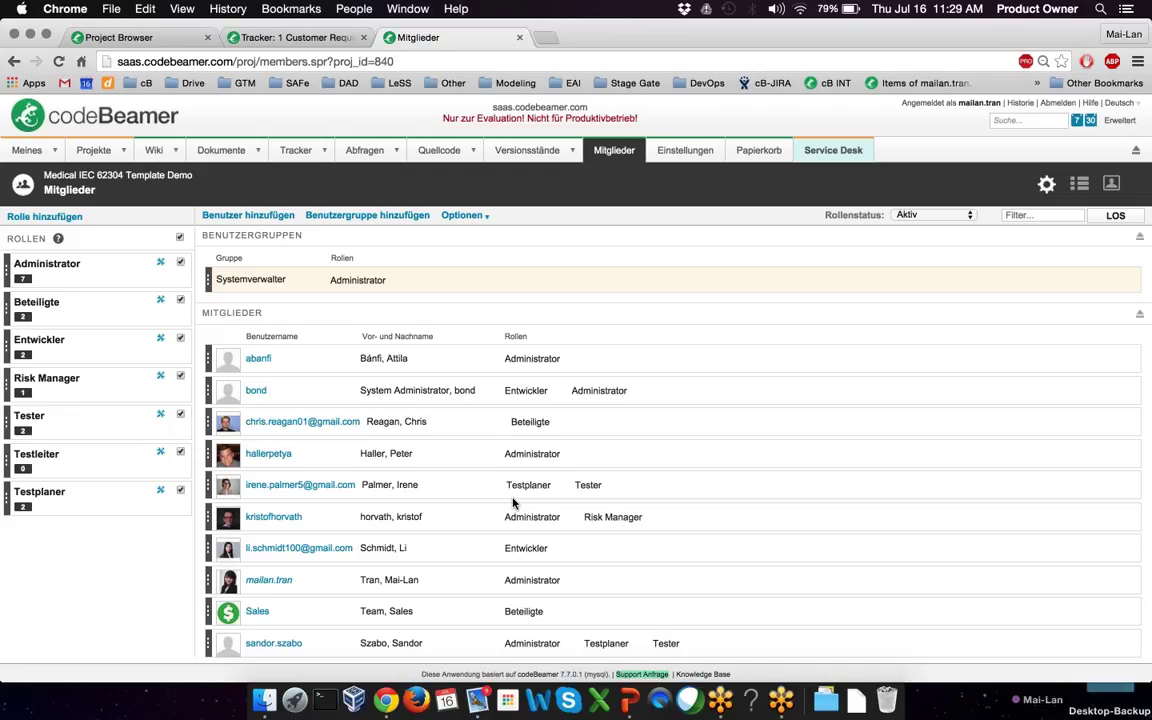
- Open the 1 Customer Requirements tracker and go to Optionen > Einstellungen
{"action": "left_click", "coordinate": [324, 150]}
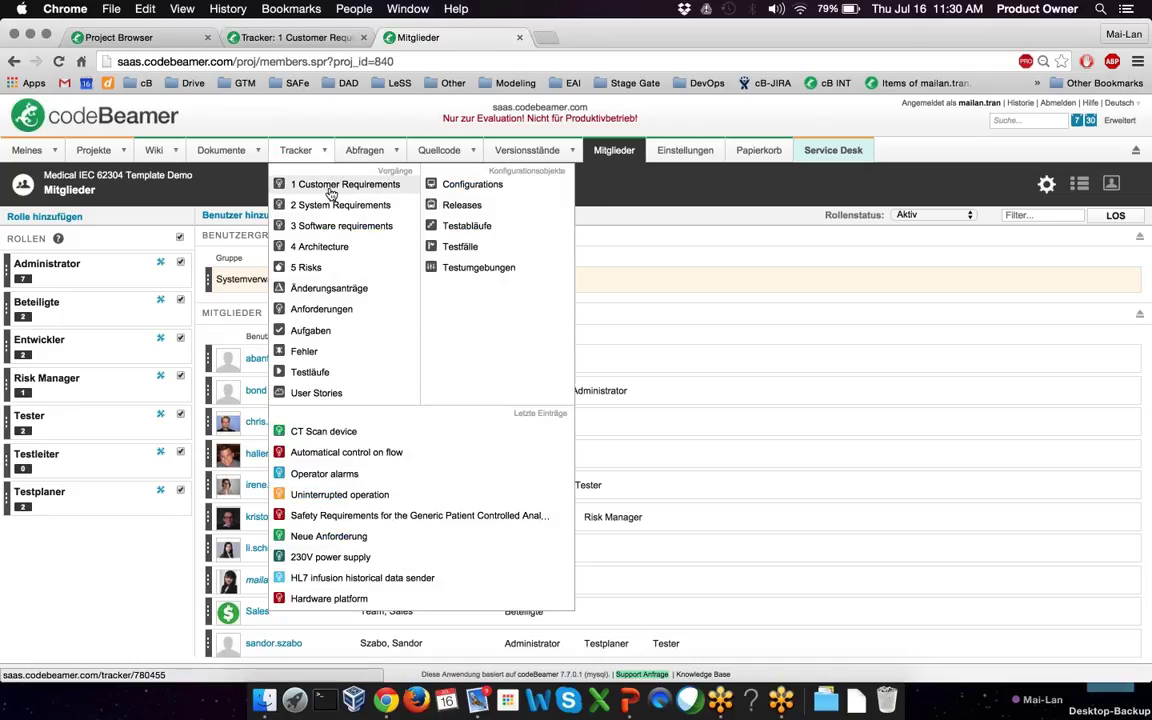
{"action": "left_click", "coordinate": [331, 190]}
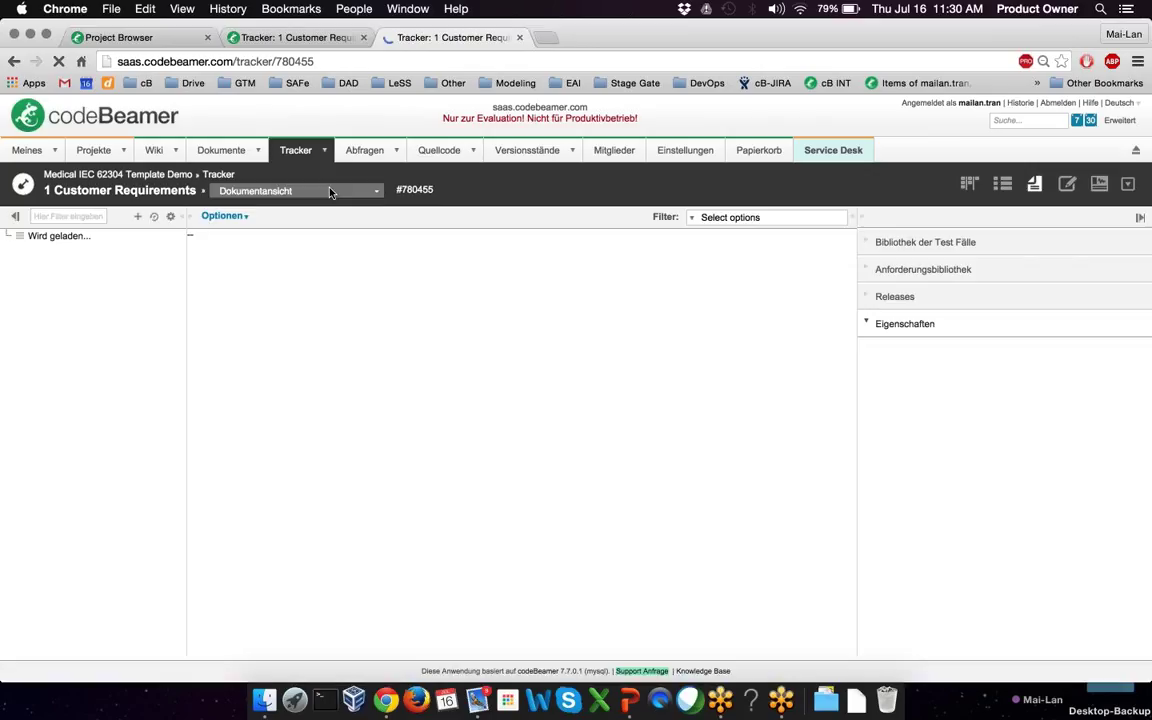
{"action": "left_click", "coordinate": [226, 217]}
{"action": "left_click", "coordinate": [268, 258]}
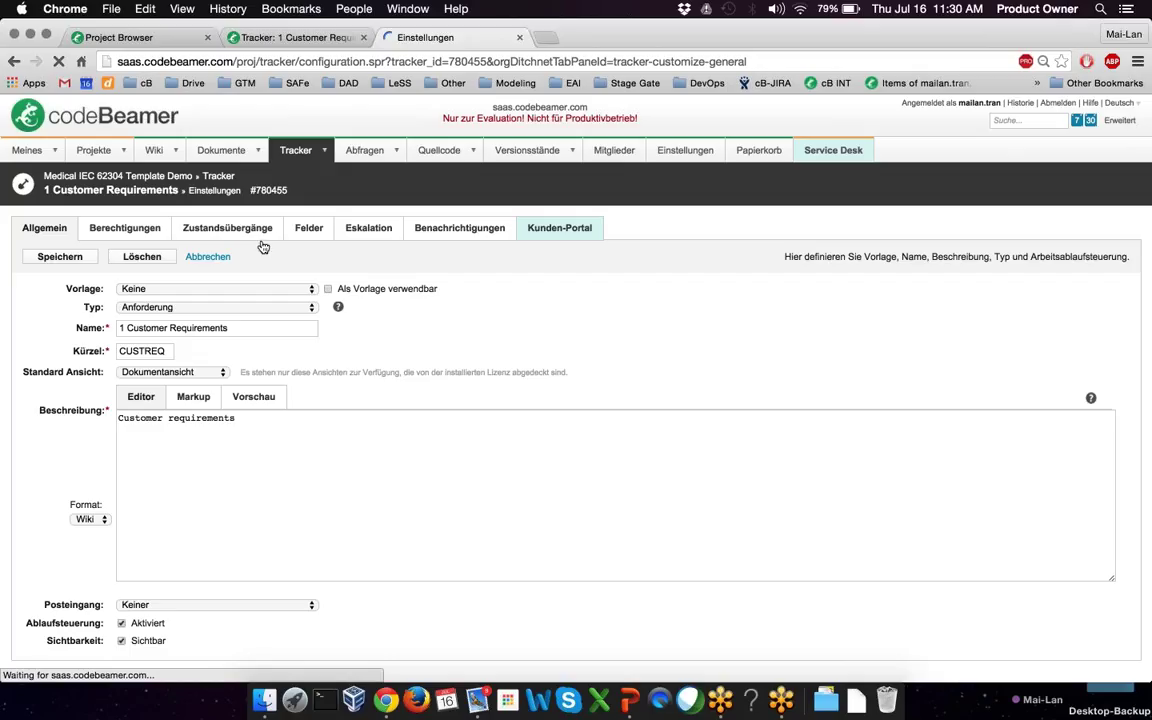
- Show the Zustandsübergänge table, with To Review→Akzeptiert restricted to Bearbeiter, and the transition diagram
{"action": "left_click", "coordinate": [252, 231]}
{"action": "scroll", "coordinate": [280, 438], "scroll_direction": "down", "scroll_amount": 1}
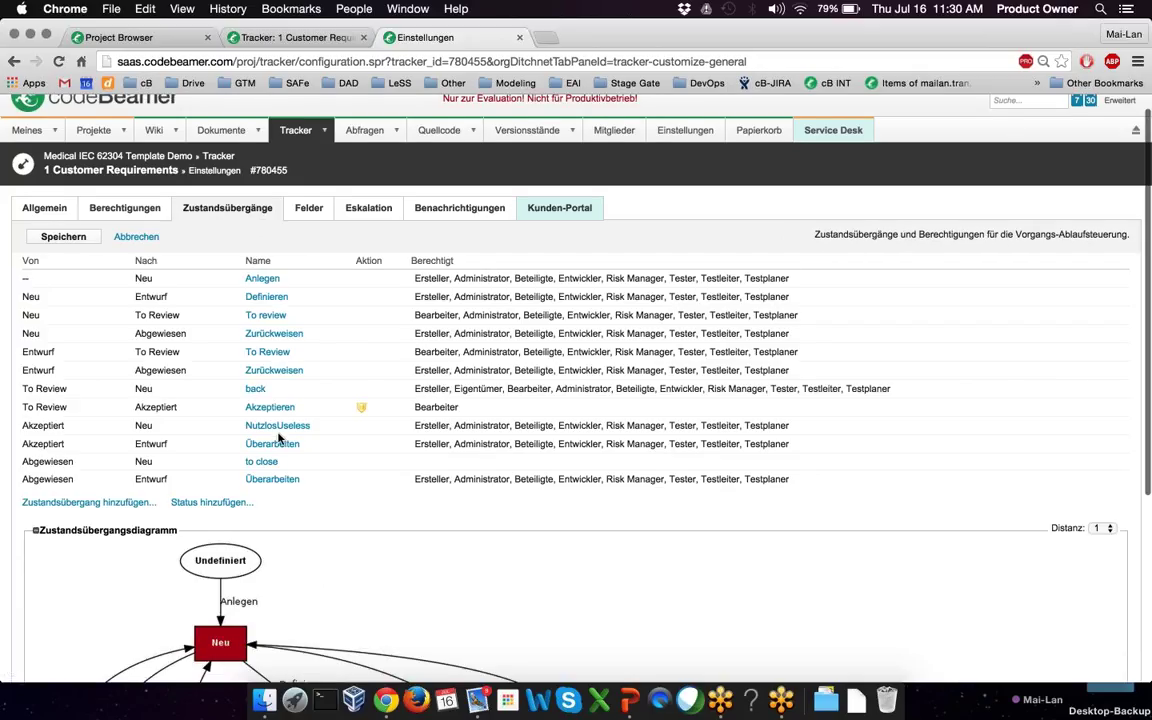
{"action": "scroll", "coordinate": [280, 438], "scroll_direction": "down", "scroll_amount": 2}
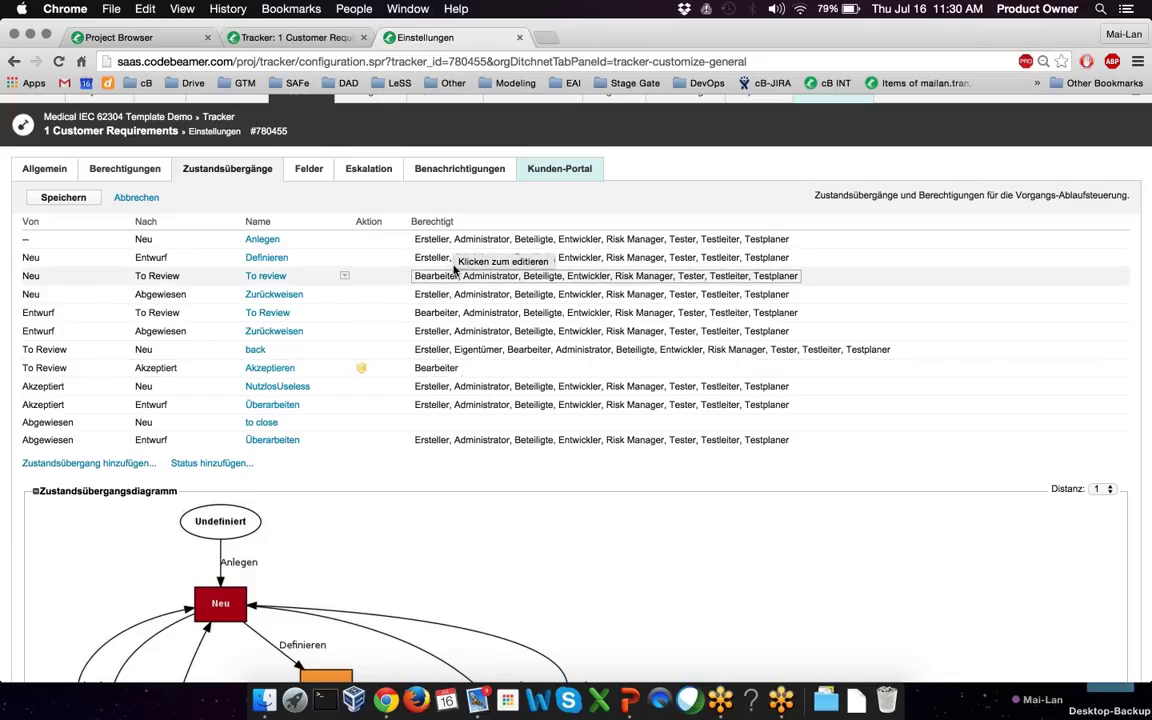
{"action": "scroll", "coordinate": [453, 268], "scroll_direction": "down", "scroll_amount": 1}
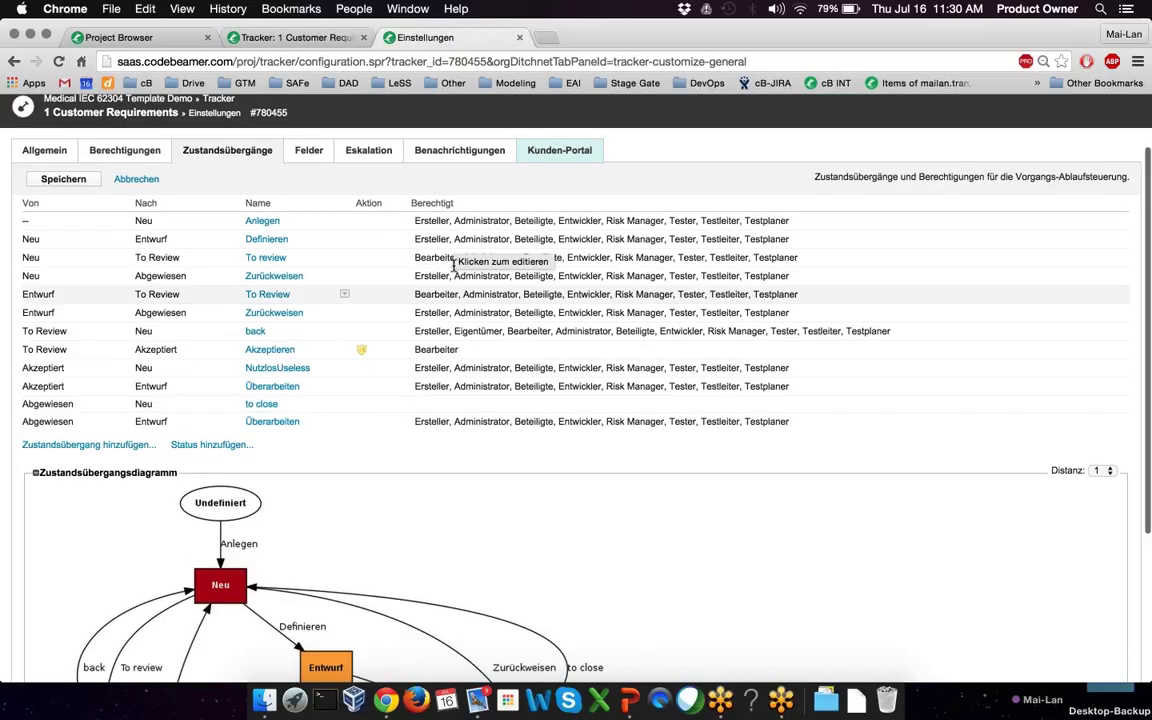
{"action": "scroll", "coordinate": [145, 515], "scroll_direction": "down", "scroll_amount": 5}
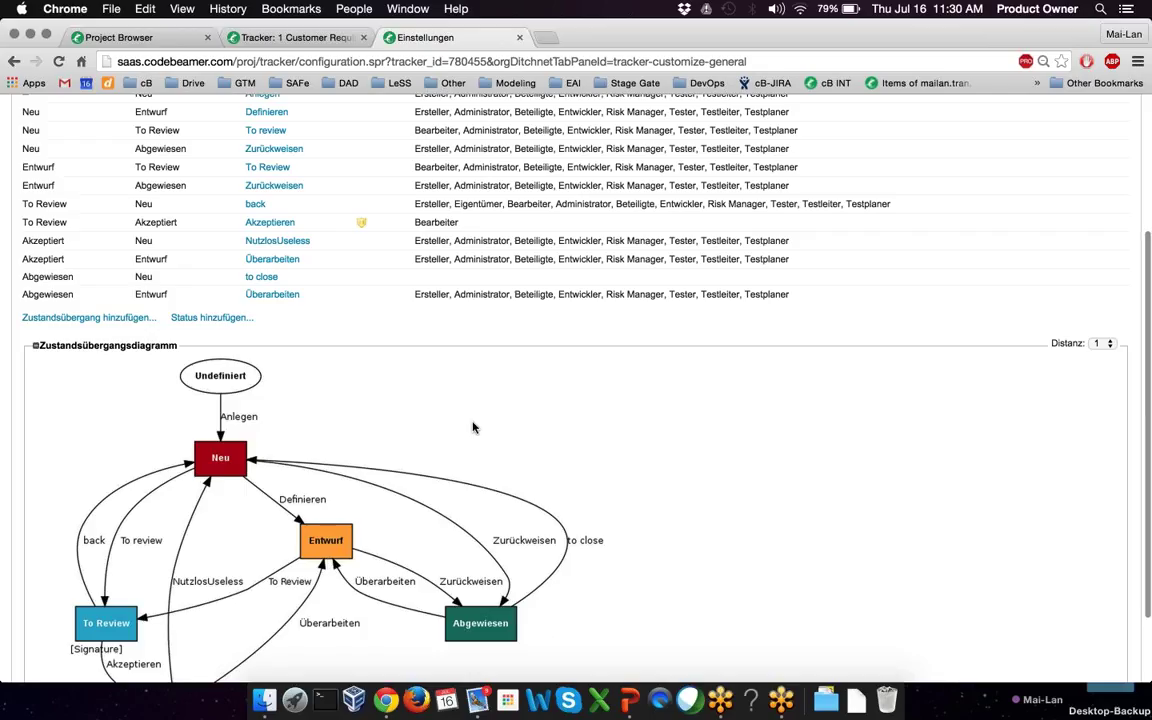
{"action": "scroll", "coordinate": [474, 428], "scroll_direction": "up", "scroll_amount": 2}
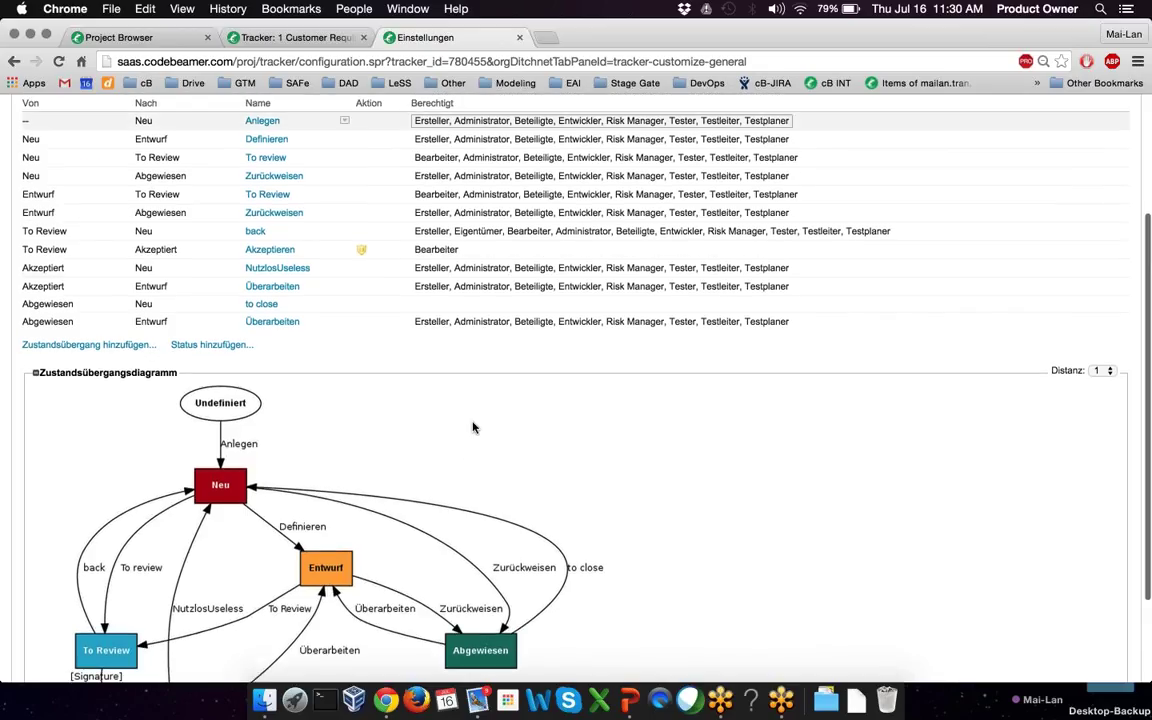
- Allow Eigentümer and Bearbeiter to perform the Neu→Entwurf Definieren transition
{"action": "left_click", "coordinate": [440, 140]}
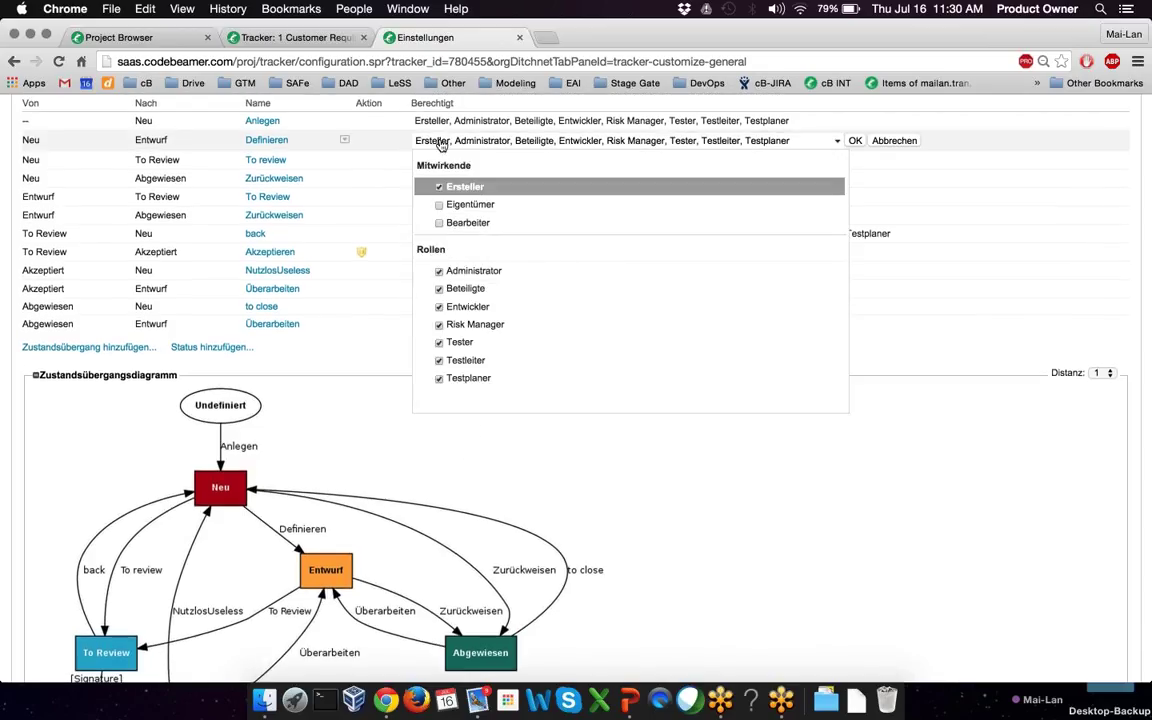
{"action": "left_click", "coordinate": [444, 204]}
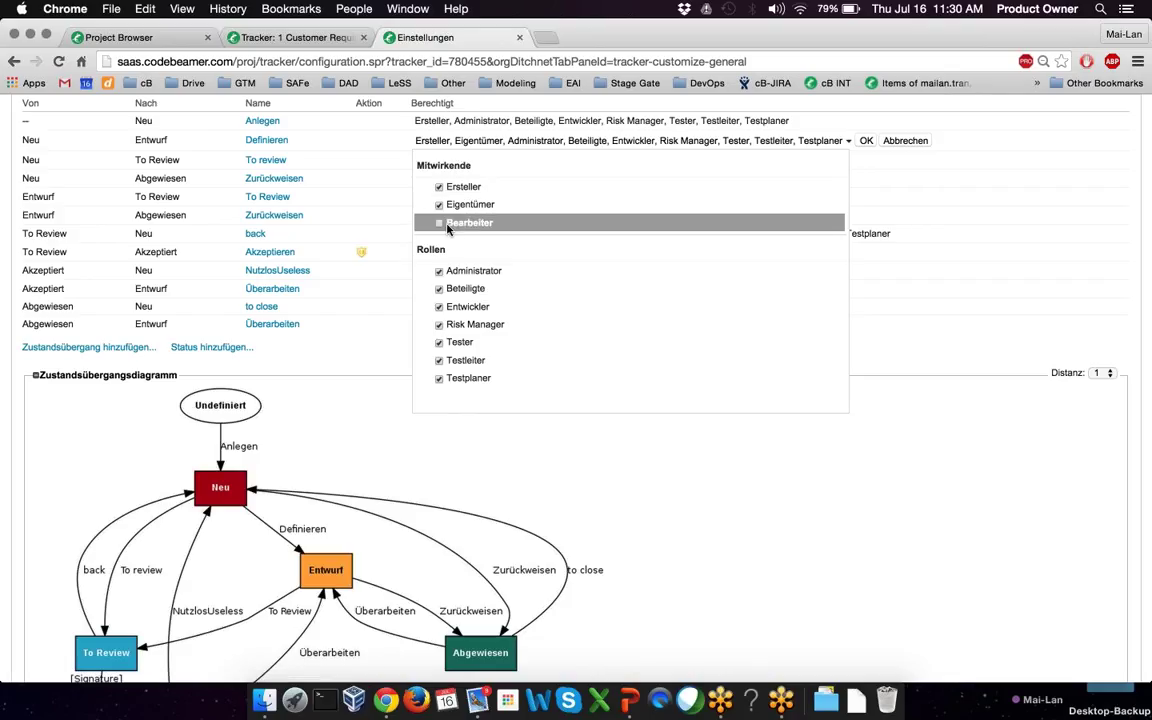
{"action": "left_click", "coordinate": [447, 224]}
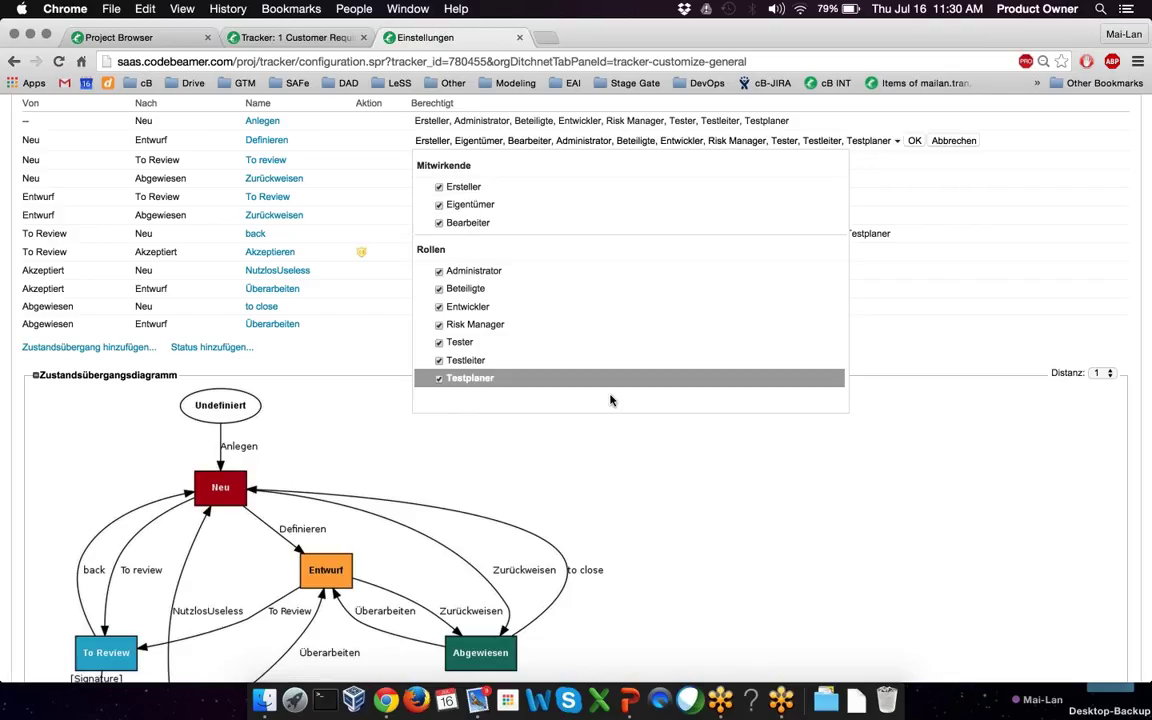
{"action": "scroll", "coordinate": [609, 400], "scroll_direction": "up", "scroll_amount": 2}
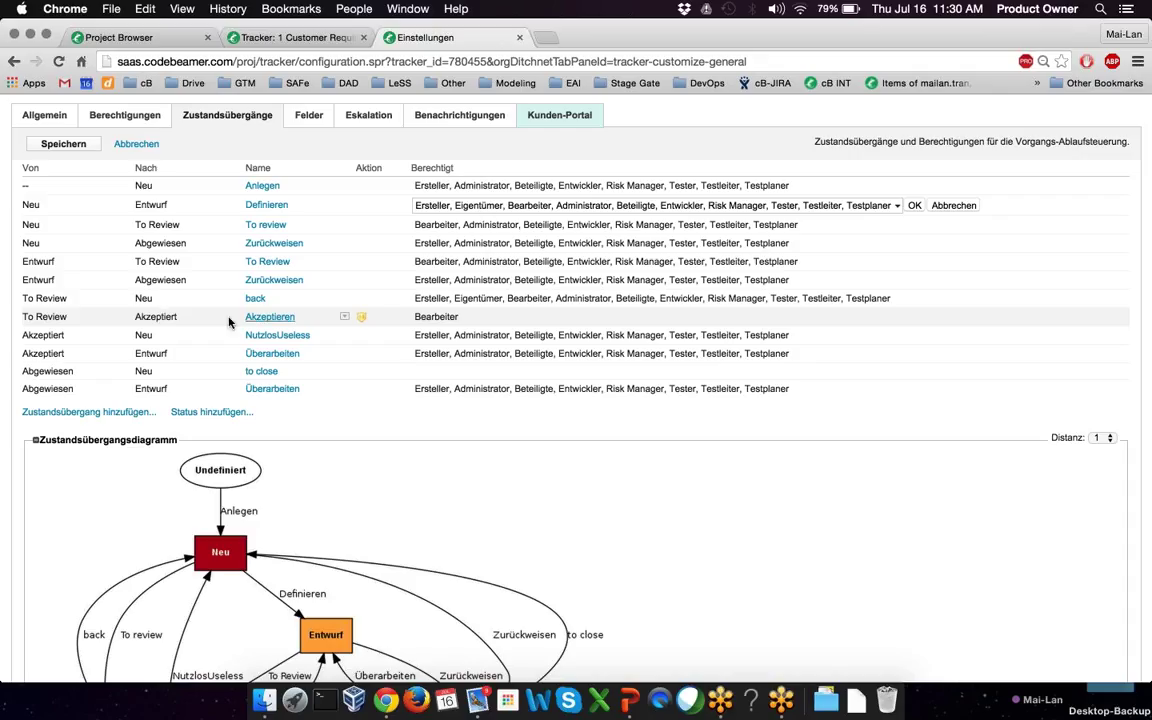
{"action": "scroll", "coordinate": [464, 398], "scroll_direction": "down", "scroll_amount": 2}
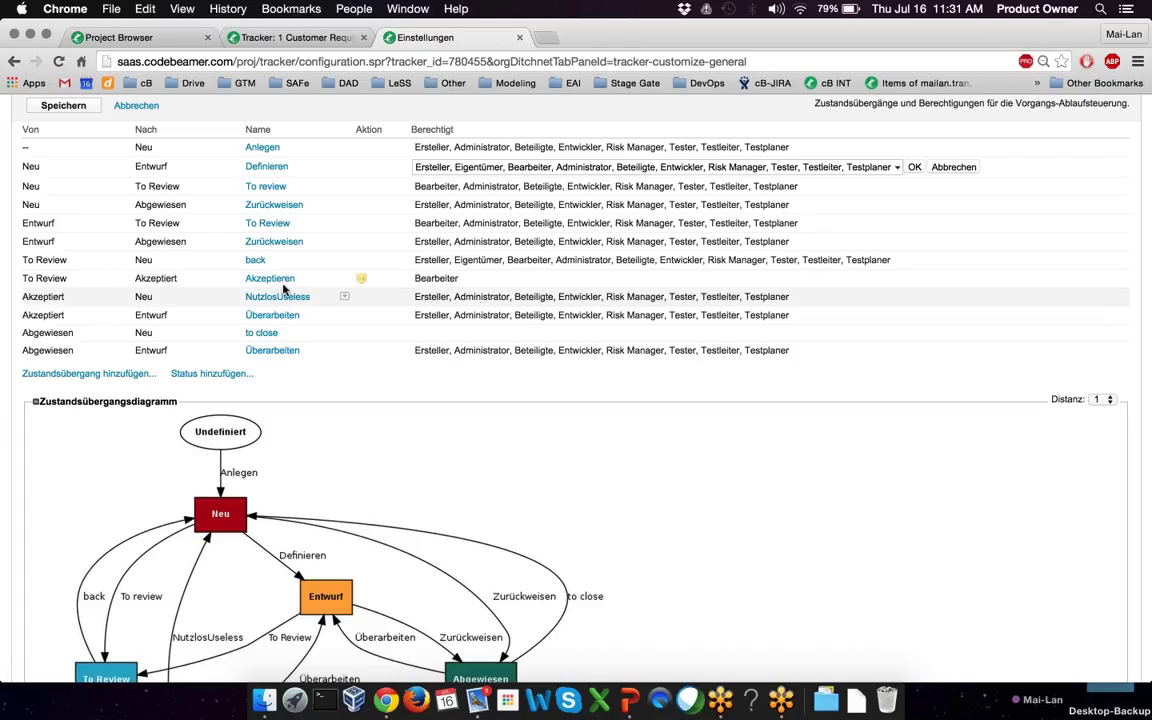
- Review the Akzeptieren transition permissions, leaving Bearbeiter as the only permitted role
{"action": "left_click", "coordinate": [437, 279]}
{"action": "left_click", "coordinate": [439, 344]}
{"action": "left_click", "coordinate": [439, 327]}
{"action": "left_click", "coordinate": [440, 327]}
{"action": "left_click", "coordinate": [439, 344]}
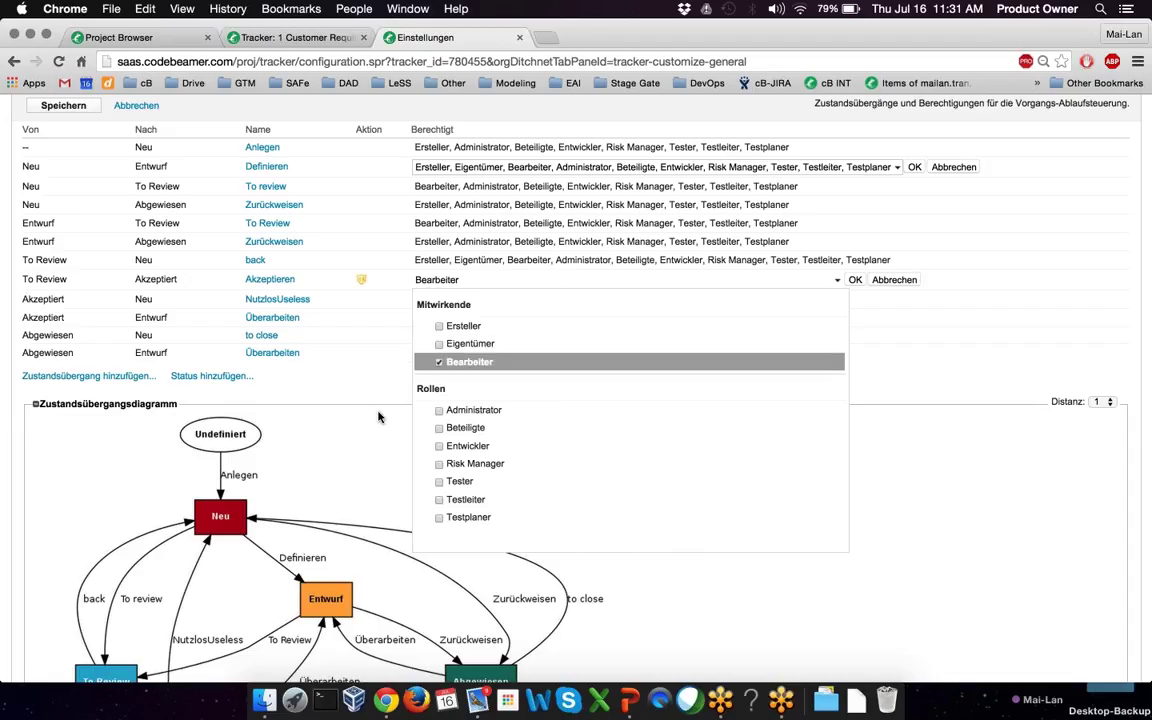
{"action": "left_click", "coordinate": [378, 417]}
{"action": "scroll", "coordinate": [378, 417], "scroll_direction": "up", "scroll_amount": 5}
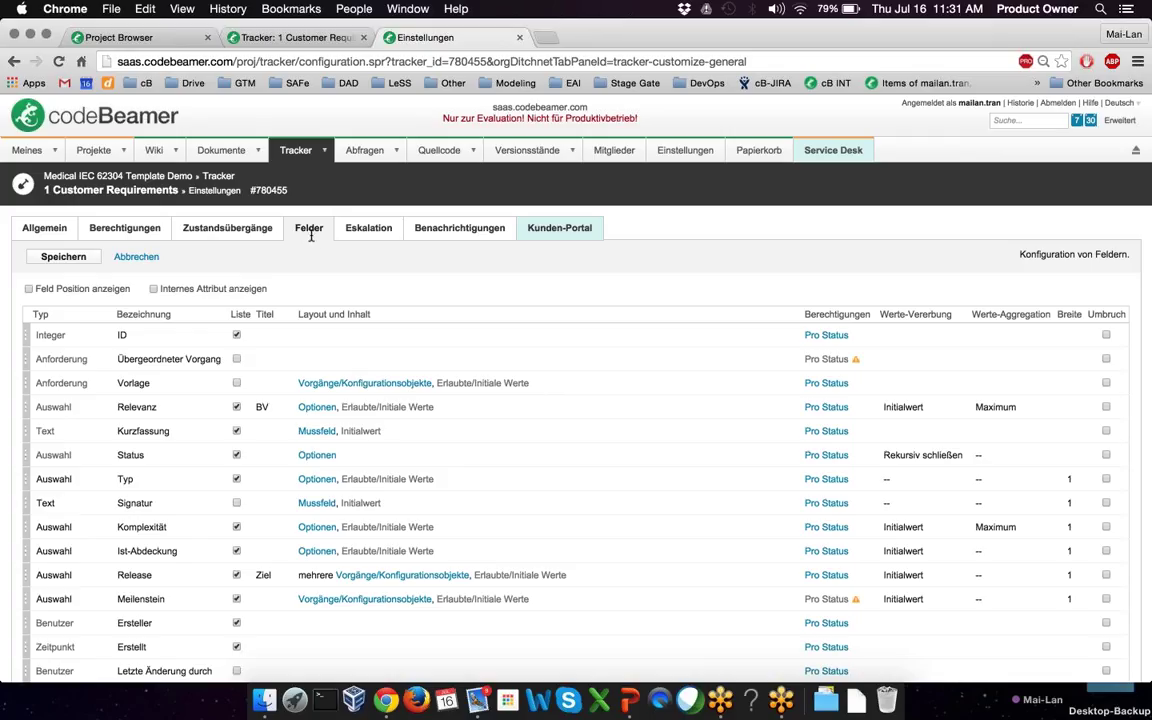
{"action": "scroll", "coordinate": [311, 236], "scroll_direction": "down", "scroll_amount": 1}
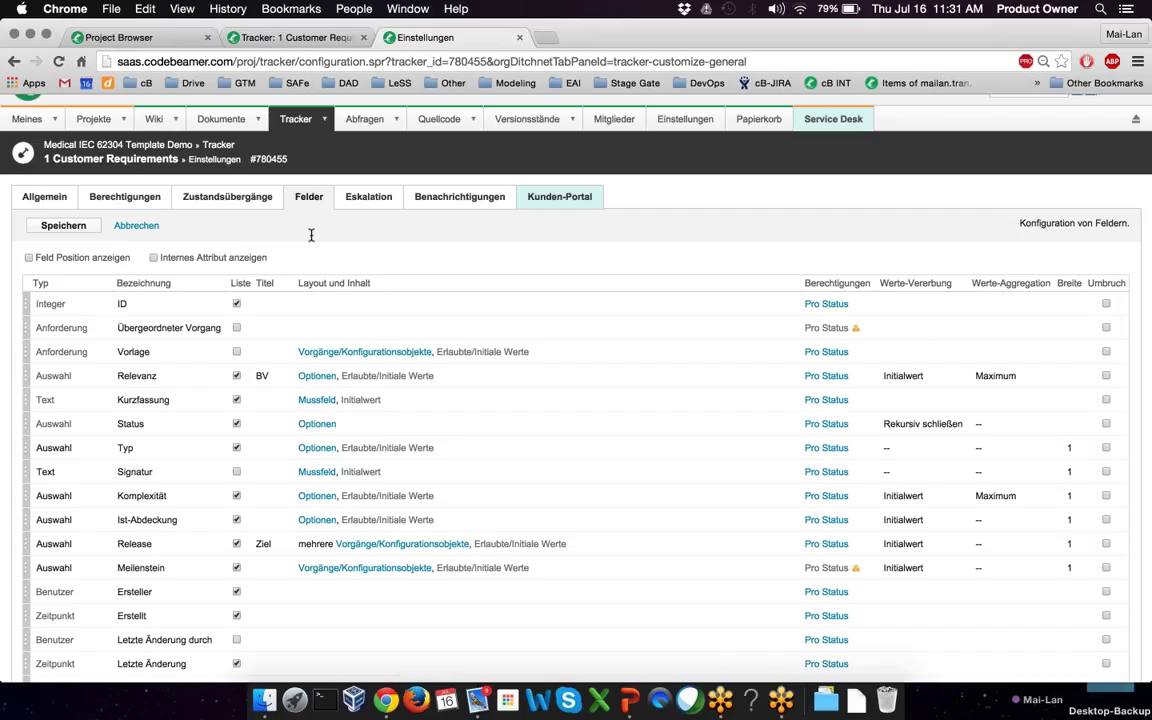
{"action": "scroll", "coordinate": [343, 290], "scroll_direction": "down", "scroll_amount": 1}
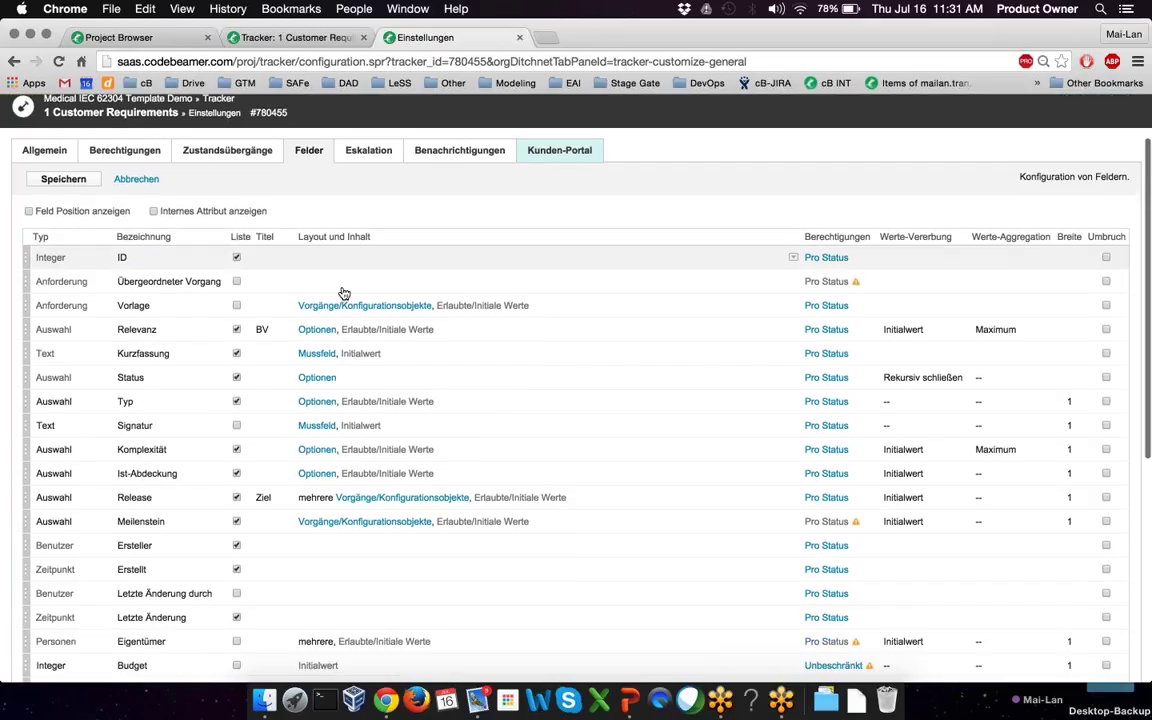
{"action": "scroll", "coordinate": [343, 290], "scroll_direction": "down", "scroll_amount": 2}
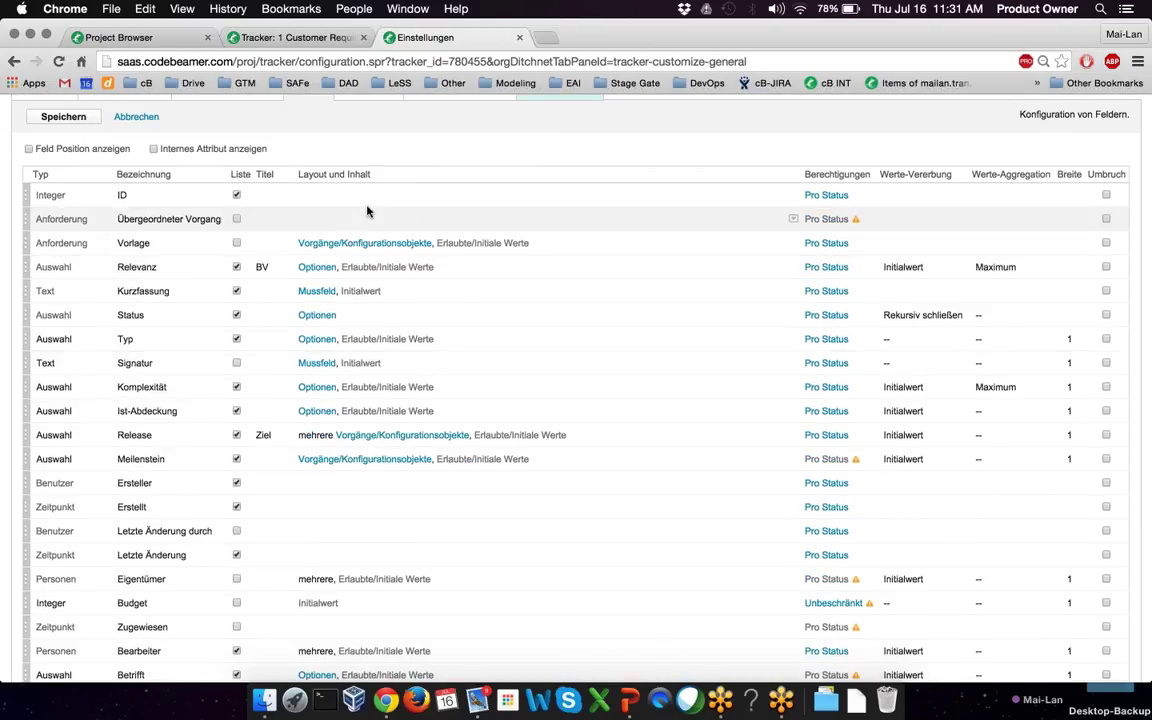
{"action": "scroll", "coordinate": [367, 211], "scroll_direction": "down", "scroll_amount": 1}
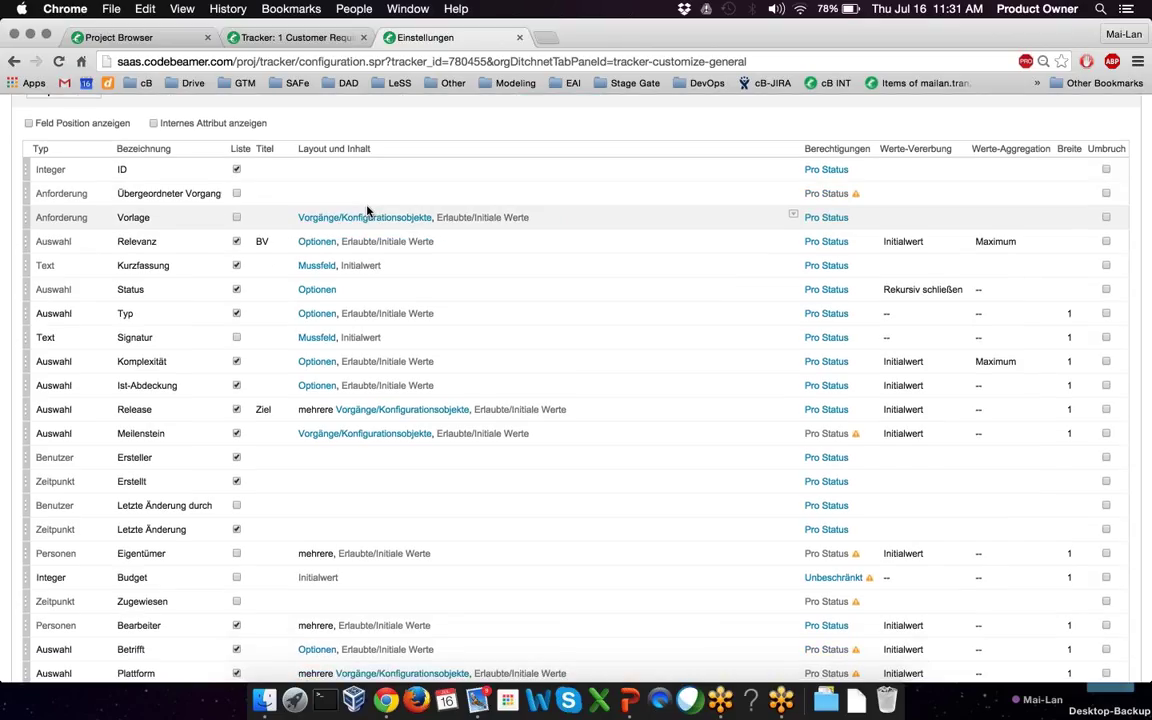
{"action": "scroll", "coordinate": [446, 154], "scroll_direction": "down", "scroll_amount": 1}
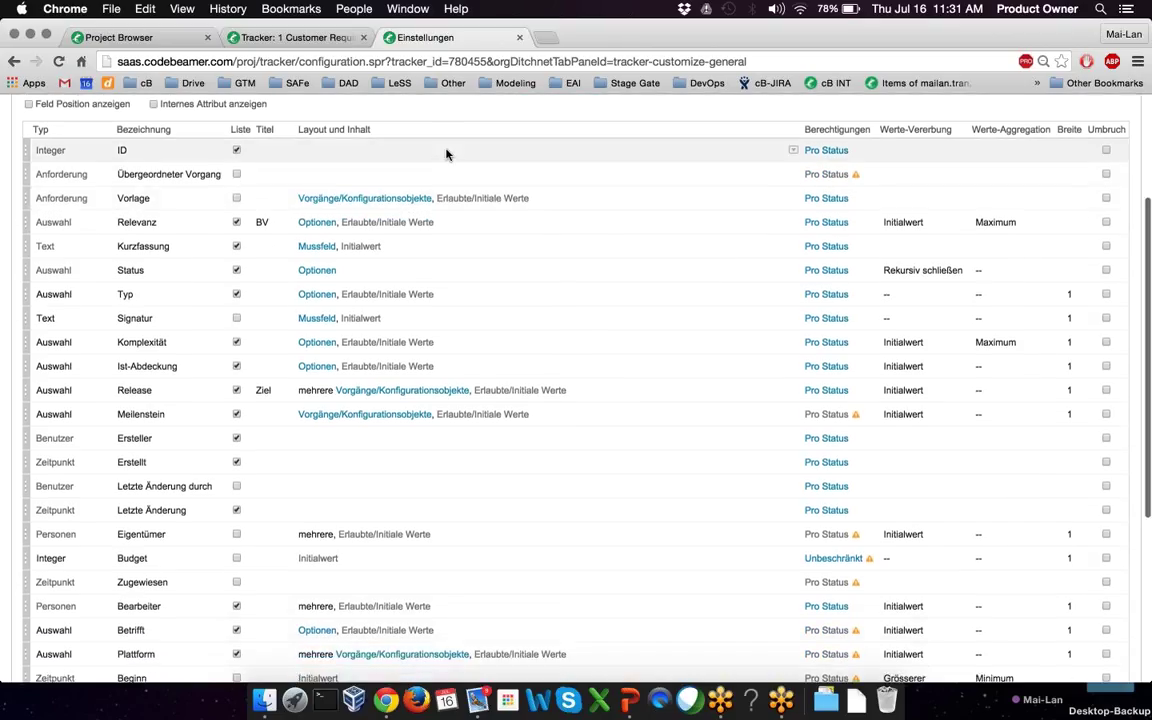
{"action": "scroll", "coordinate": [446, 154], "scroll_direction": "up", "scroll_amount": 1}
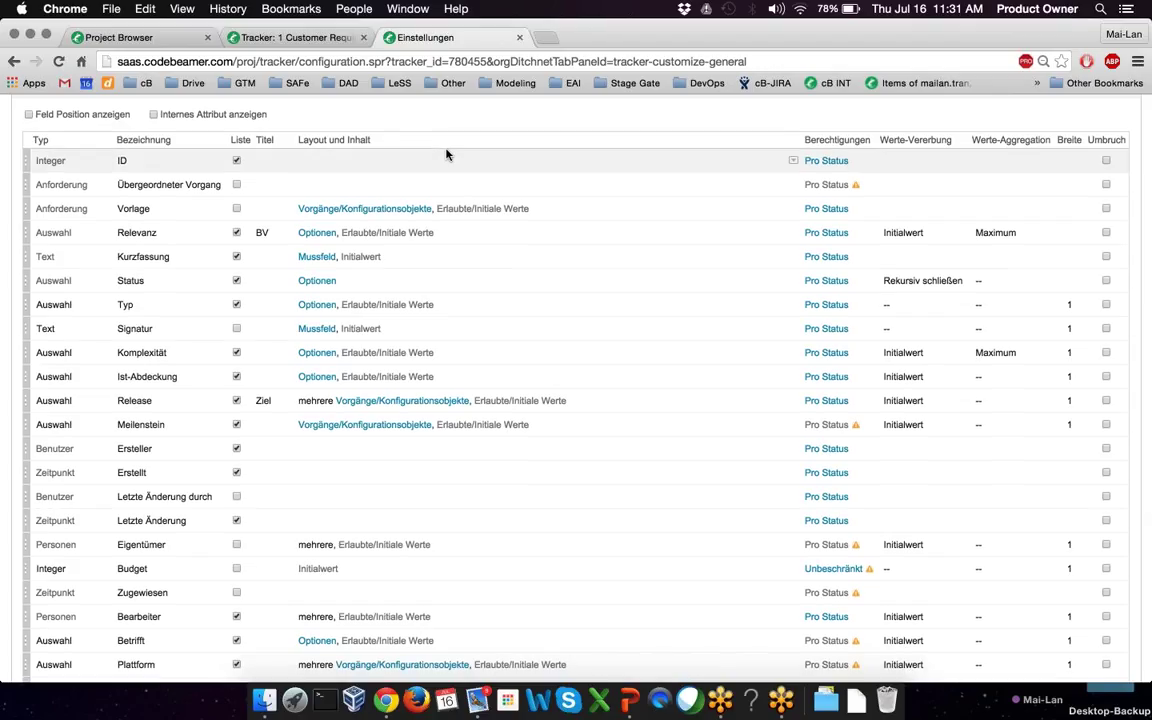
{"action": "scroll", "coordinate": [446, 154], "scroll_direction": "down", "scroll_amount": 1}
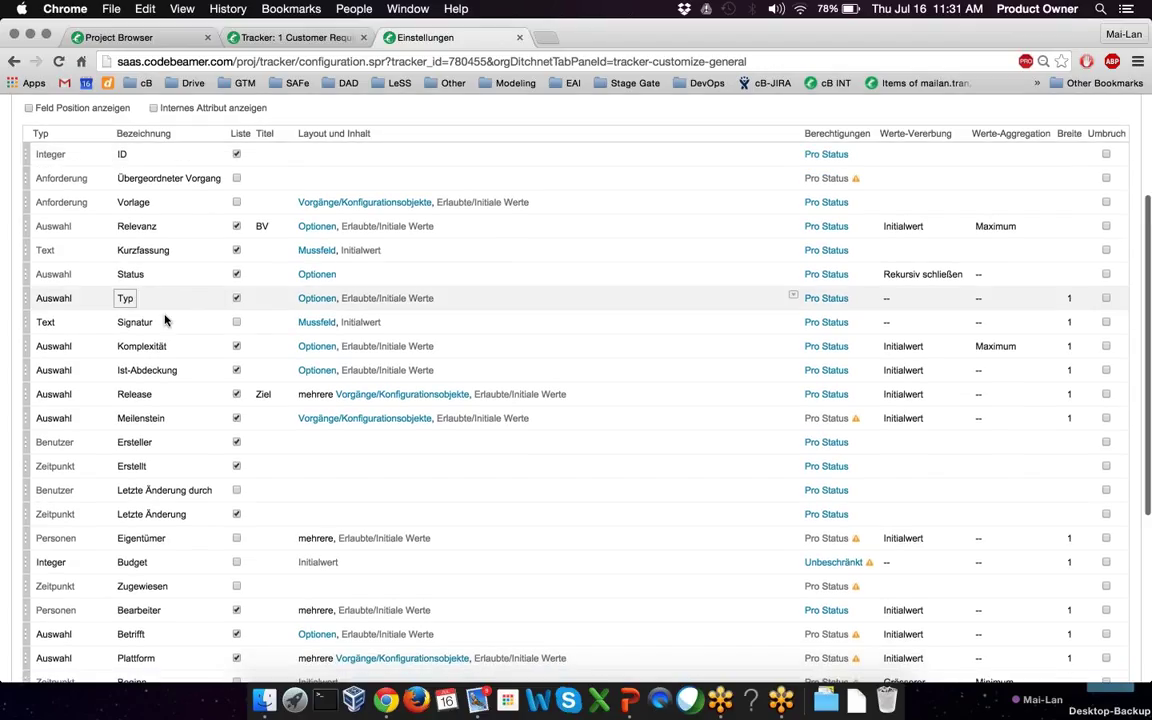
{"action": "left_click", "coordinate": [195, 322]}
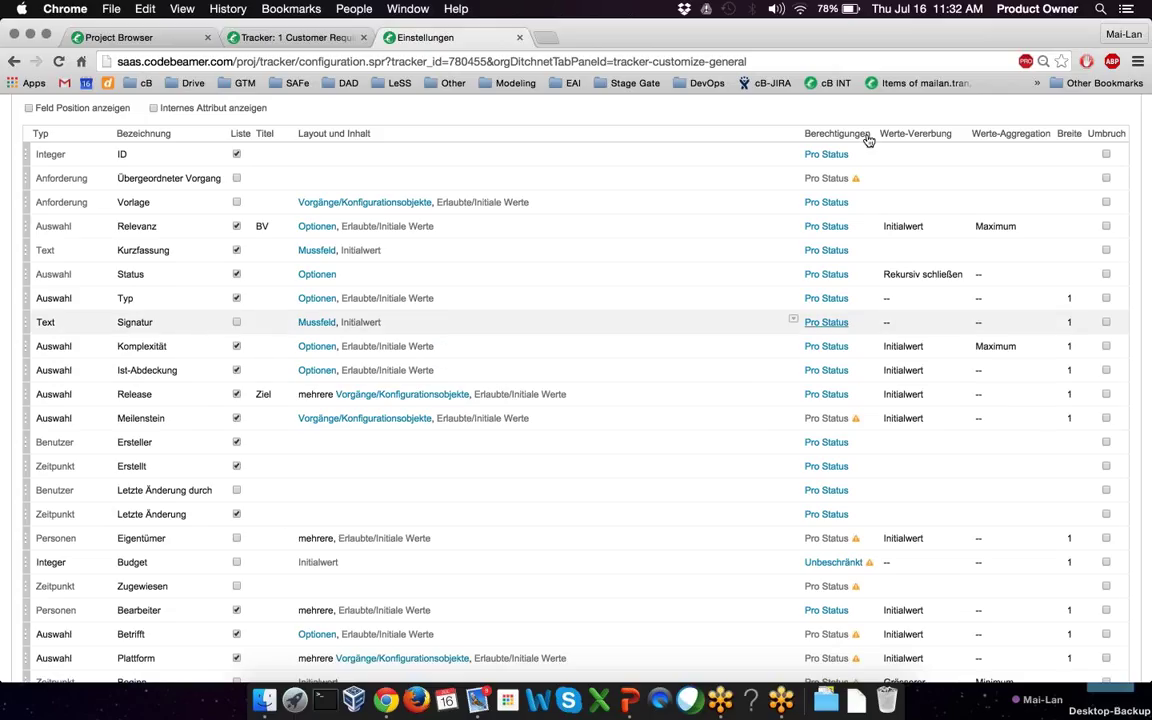
{"action": "left_click", "coordinate": [826, 322]}
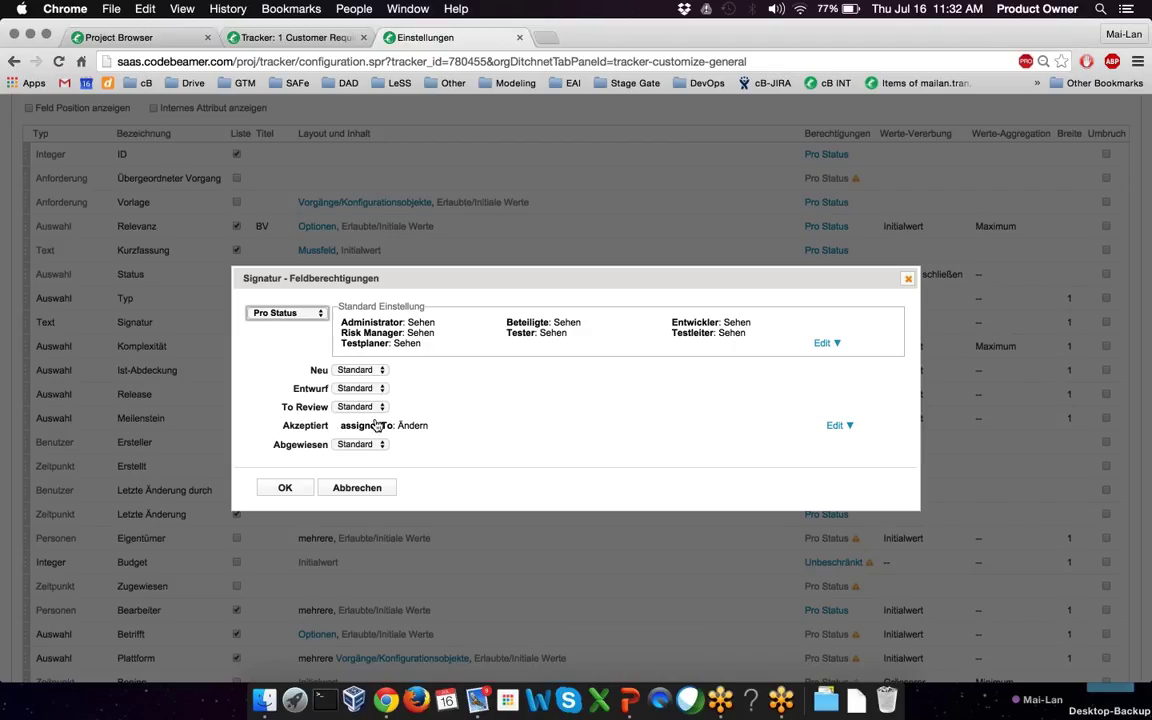
- Confirm the Signatur field's per-status Feldberechtigungen and return to the Felder table
{"action": "left_click", "coordinate": [287, 490]}
{"action": "scroll", "coordinate": [518, 490], "scroll_direction": "down", "scroll_amount": 3}
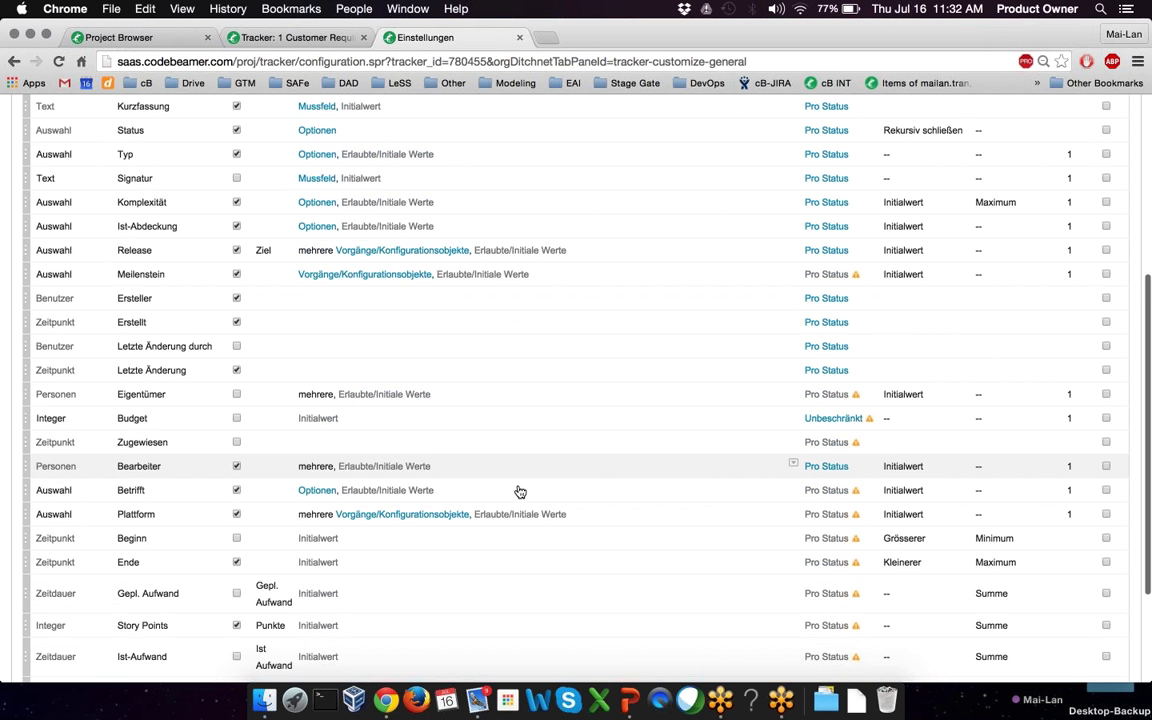
{"action": "scroll", "coordinate": [518, 490], "scroll_direction": "up", "scroll_amount": 8}
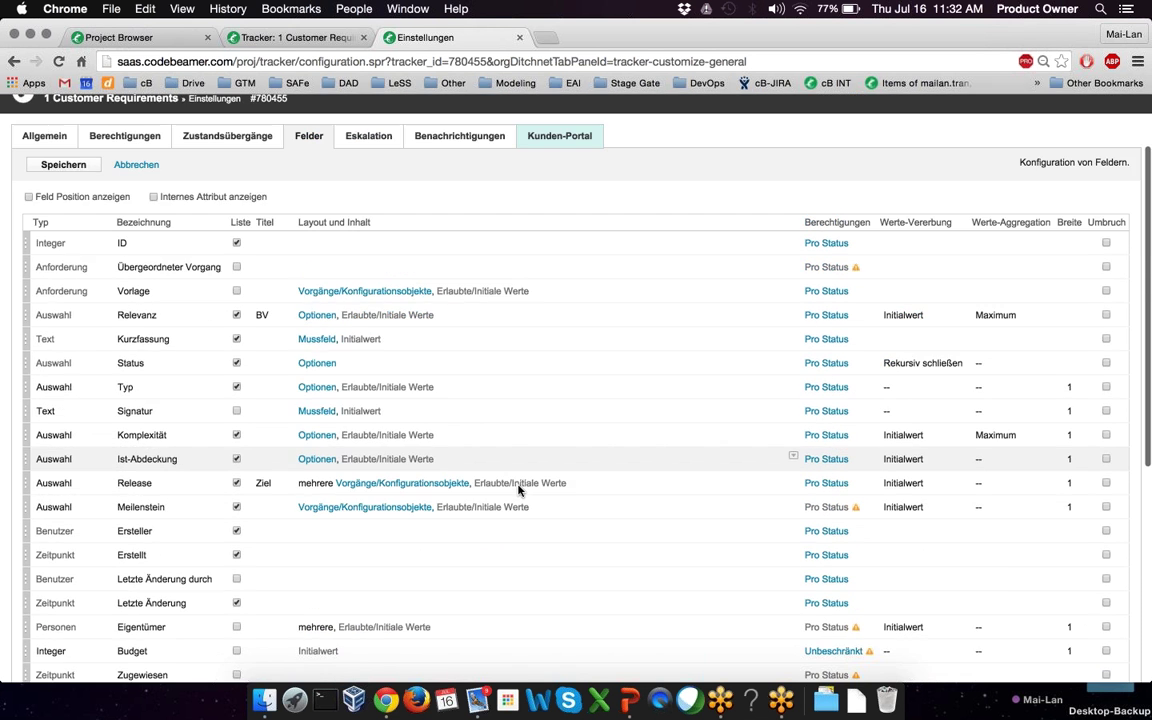
- Advance the Keynote presentation to the Meine Aufgabe slide, then switch back to the browser
{"action": "key", "text": "super+Tab"}
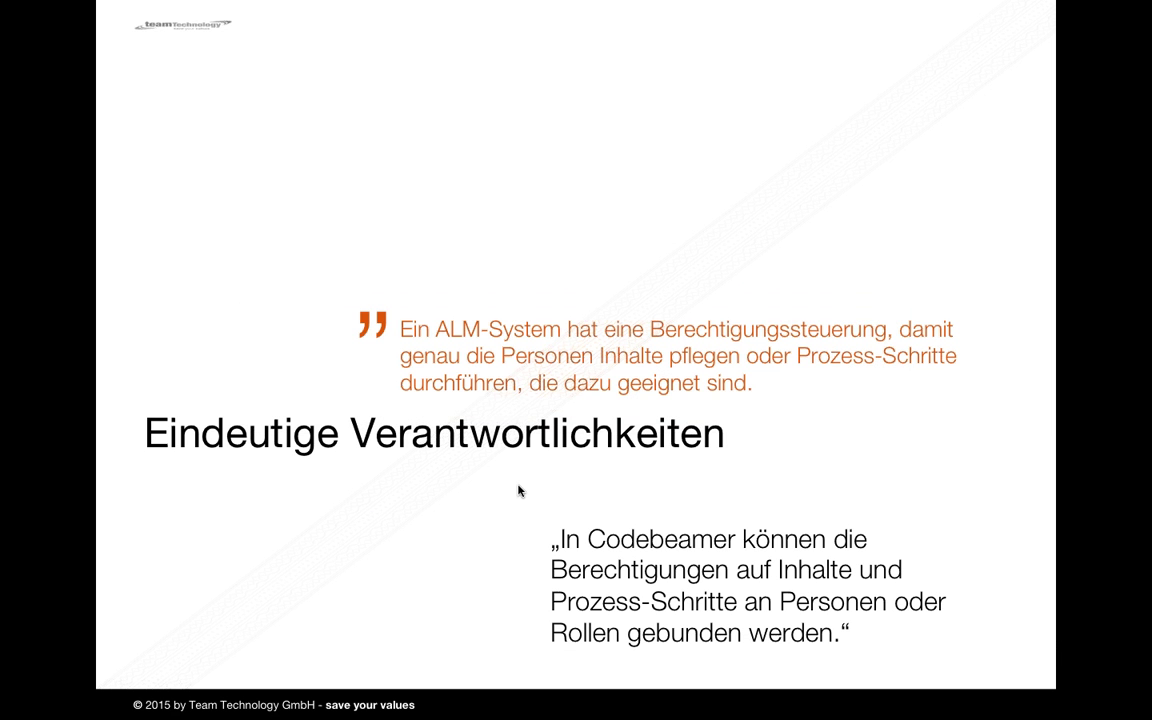
{"action": "key", "text": "Right"}
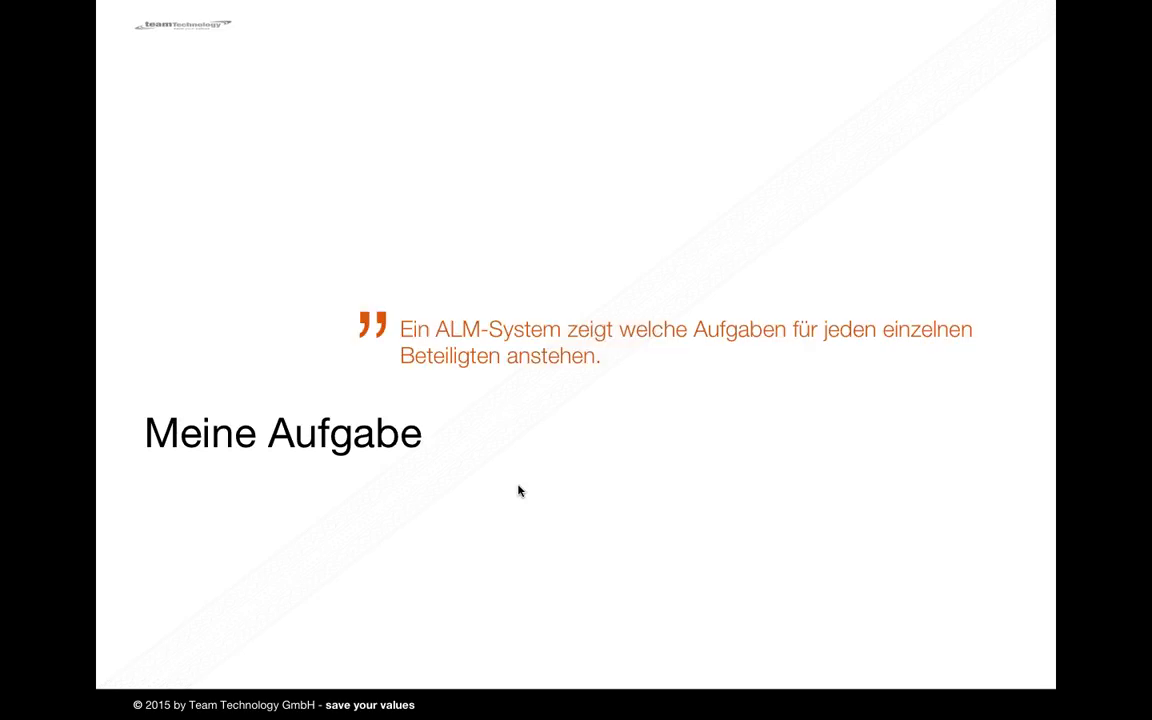
{"action": "key", "text": "super+Tab"}
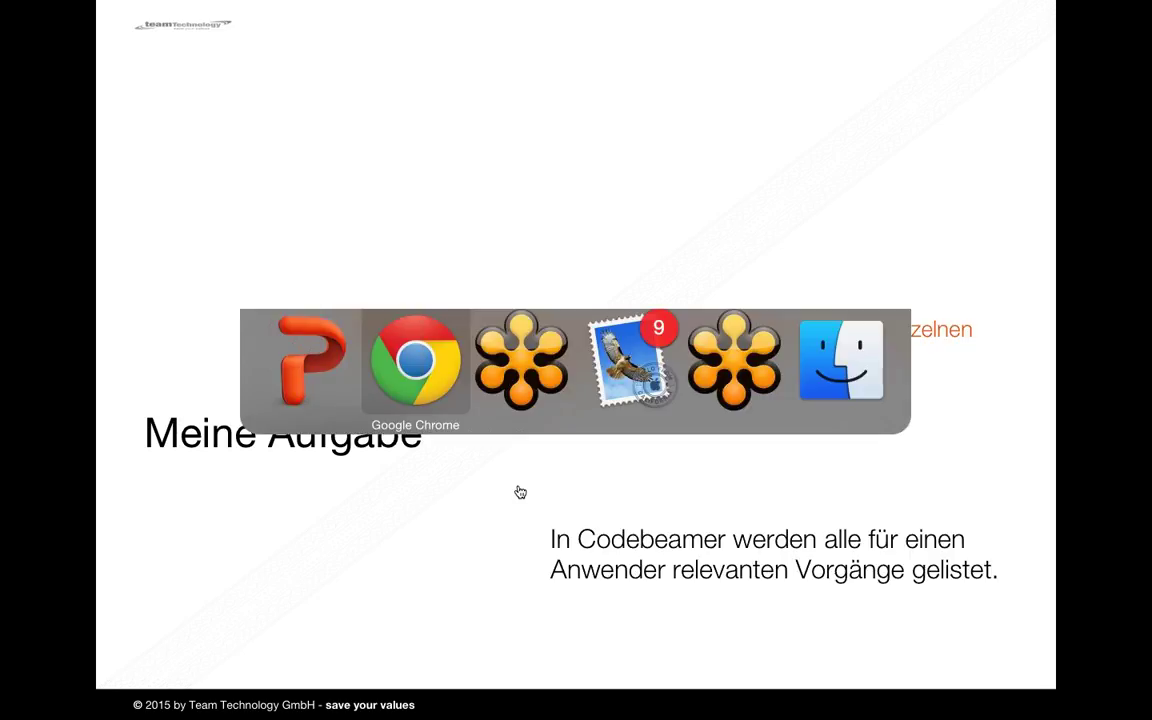
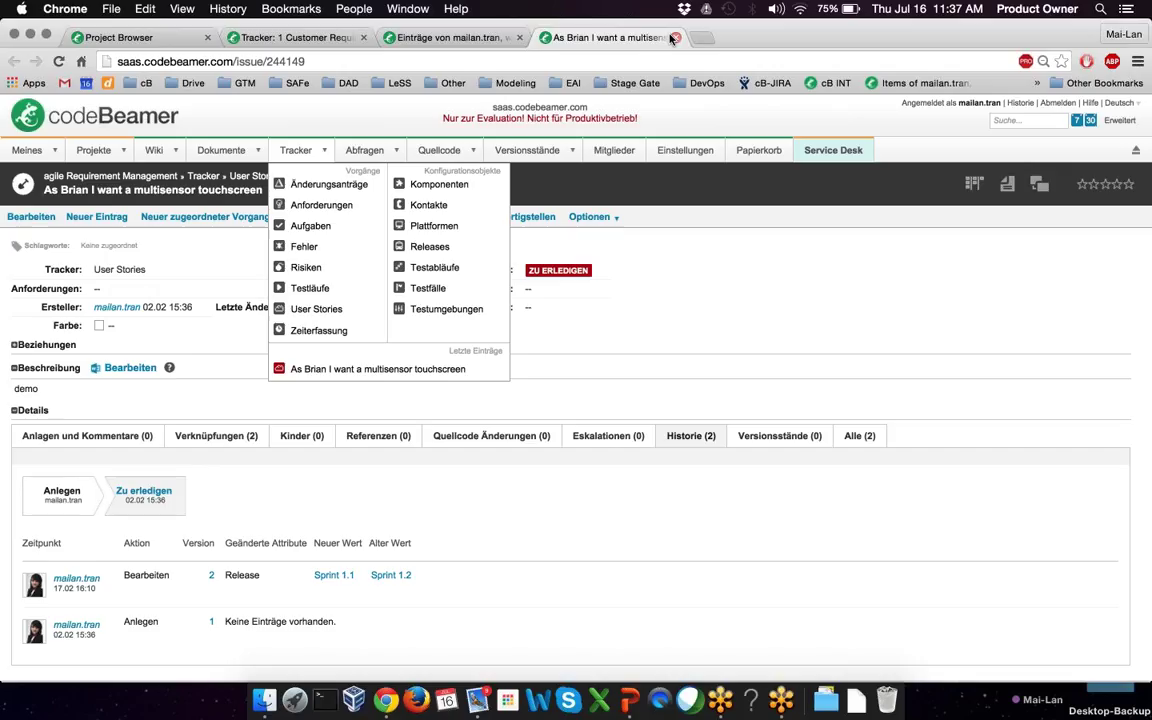
- Close the user story and start a 'Neue Ansicht' view in the 1 Customer Requirements tracker
{"action": "left_click", "coordinate": [675, 38]}
{"action": "left_click", "coordinate": [295, 37]}
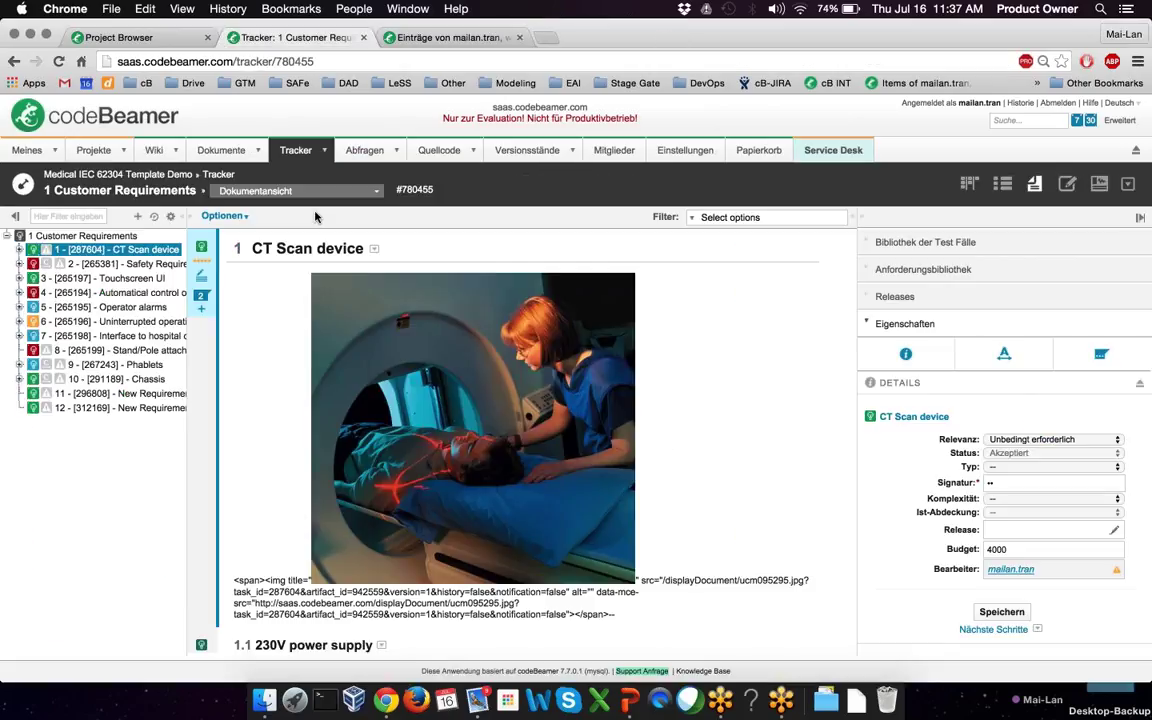
{"action": "left_click", "coordinate": [376, 193]}
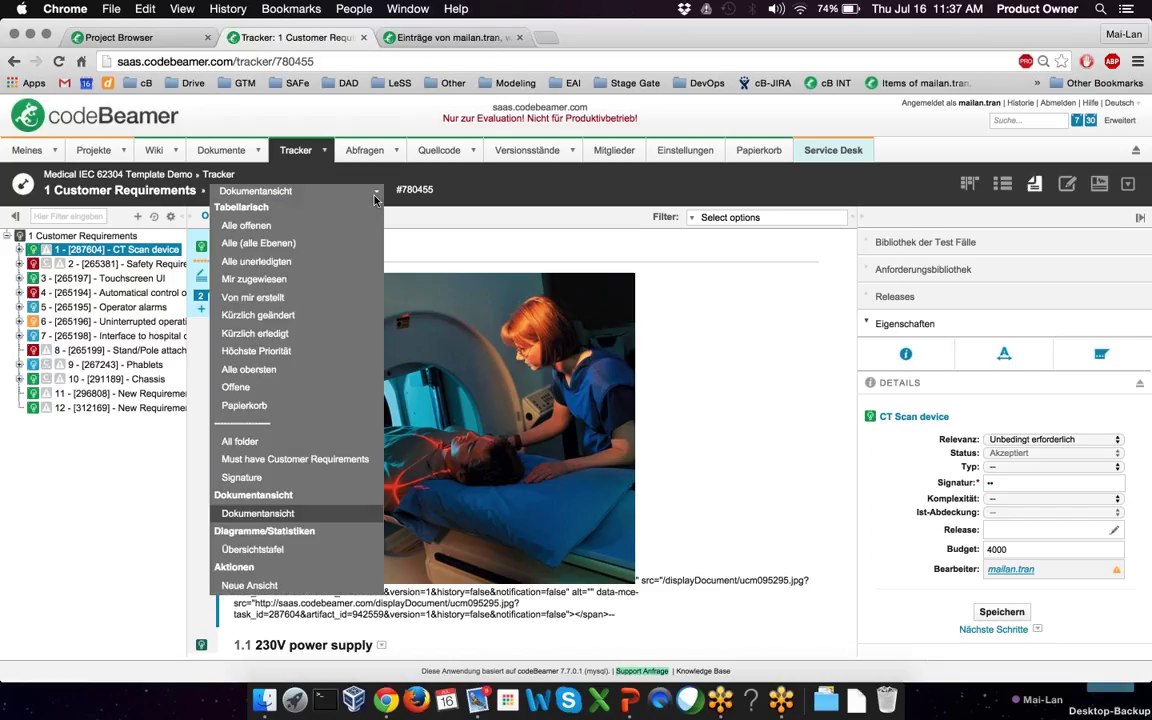
{"action": "left_click", "coordinate": [249, 586]}
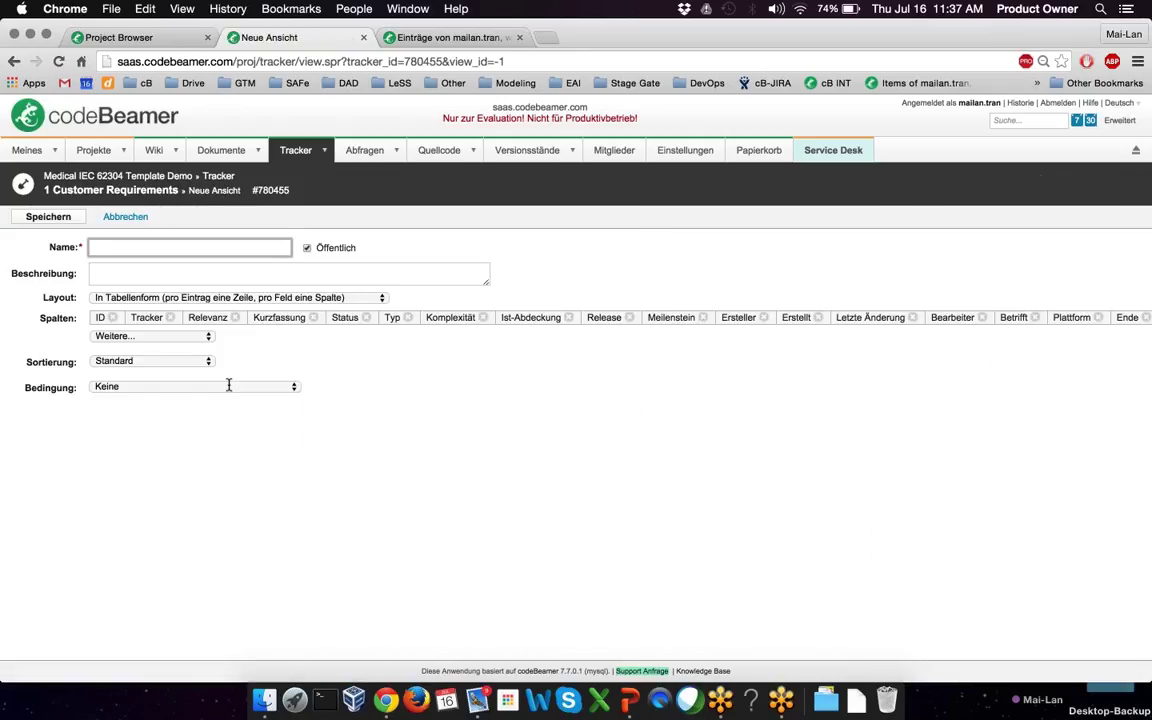
- Call the view 'Anforderungen Status Neu' and remove its Ist-Abdeckung, Plattform and Story Points columns
{"action": "type", "text": "Anforderungen Status Neu"}
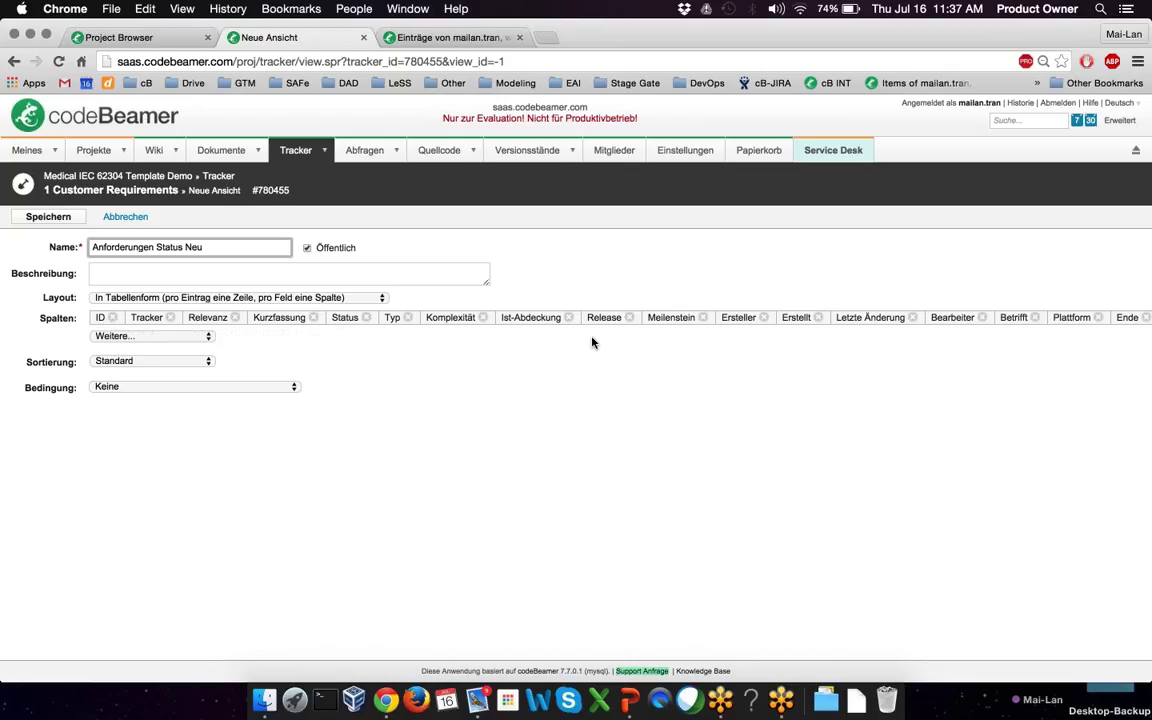
{"action": "left_click", "coordinate": [569, 317]}
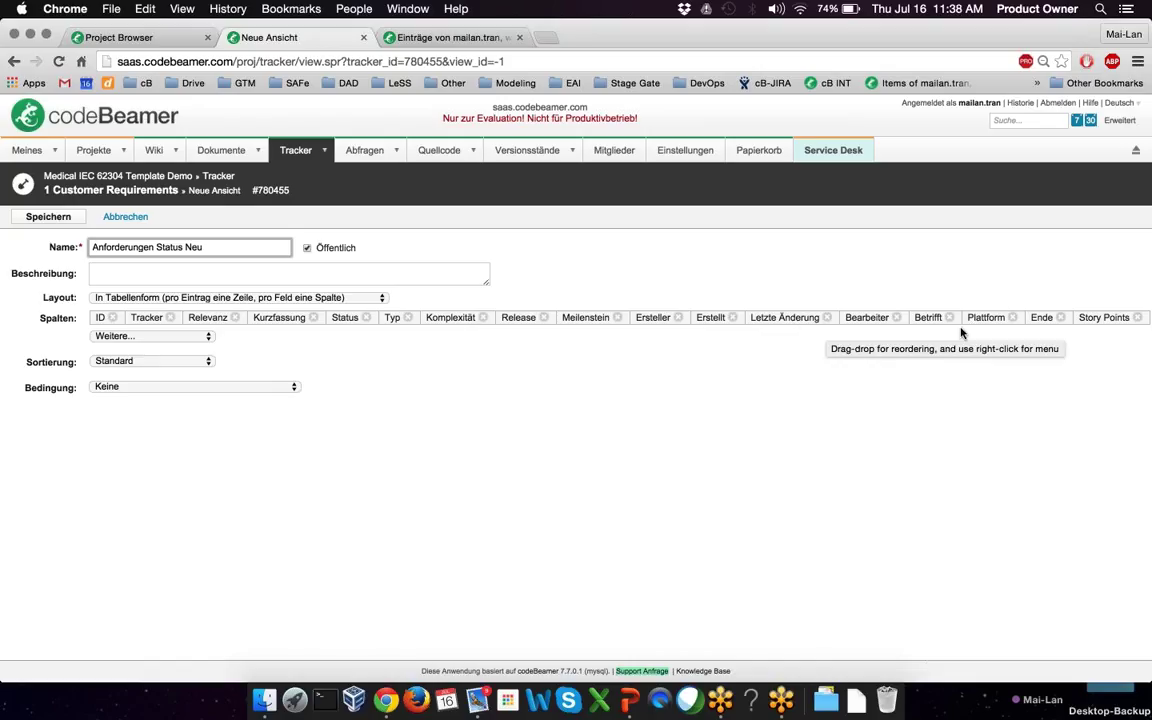
{"action": "left_click", "coordinate": [1012, 317]}
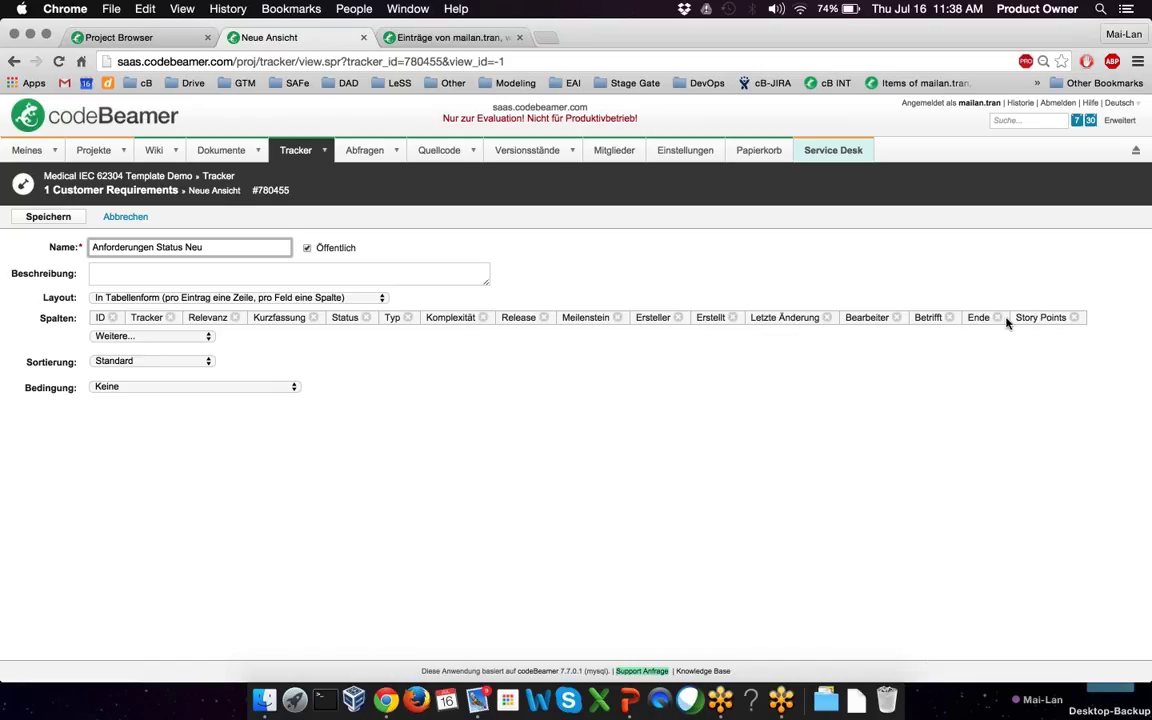
{"action": "left_click", "coordinate": [1075, 317]}
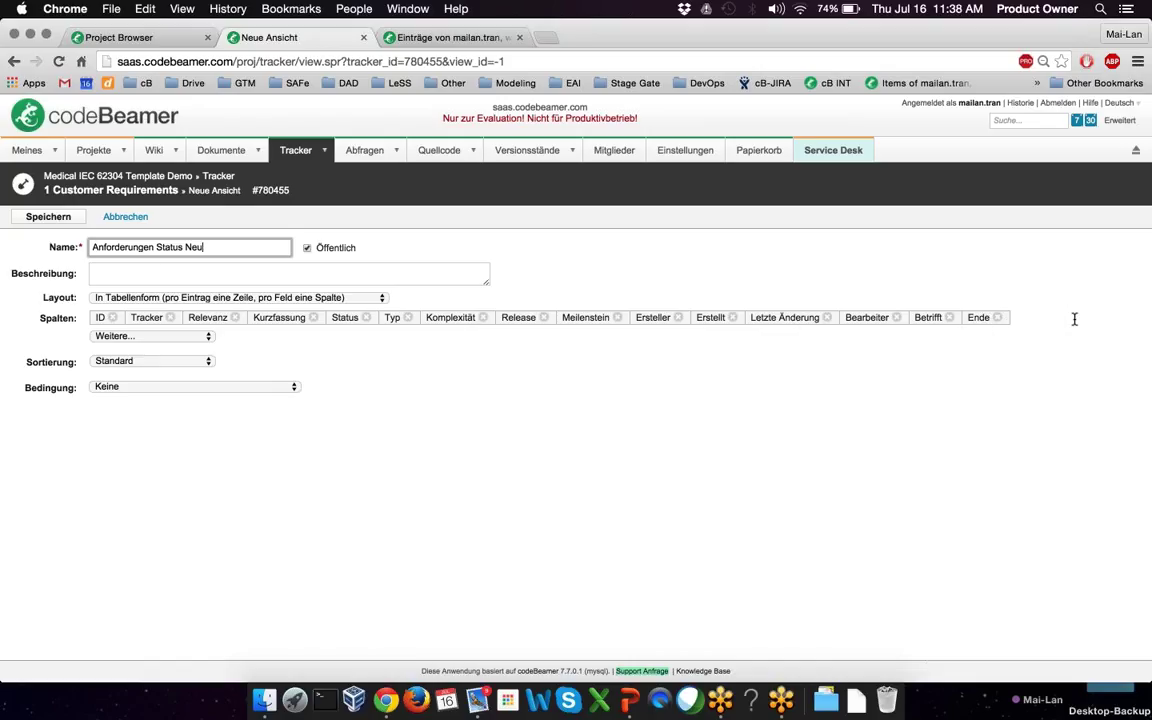
{"action": "left_click", "coordinate": [121, 390]}
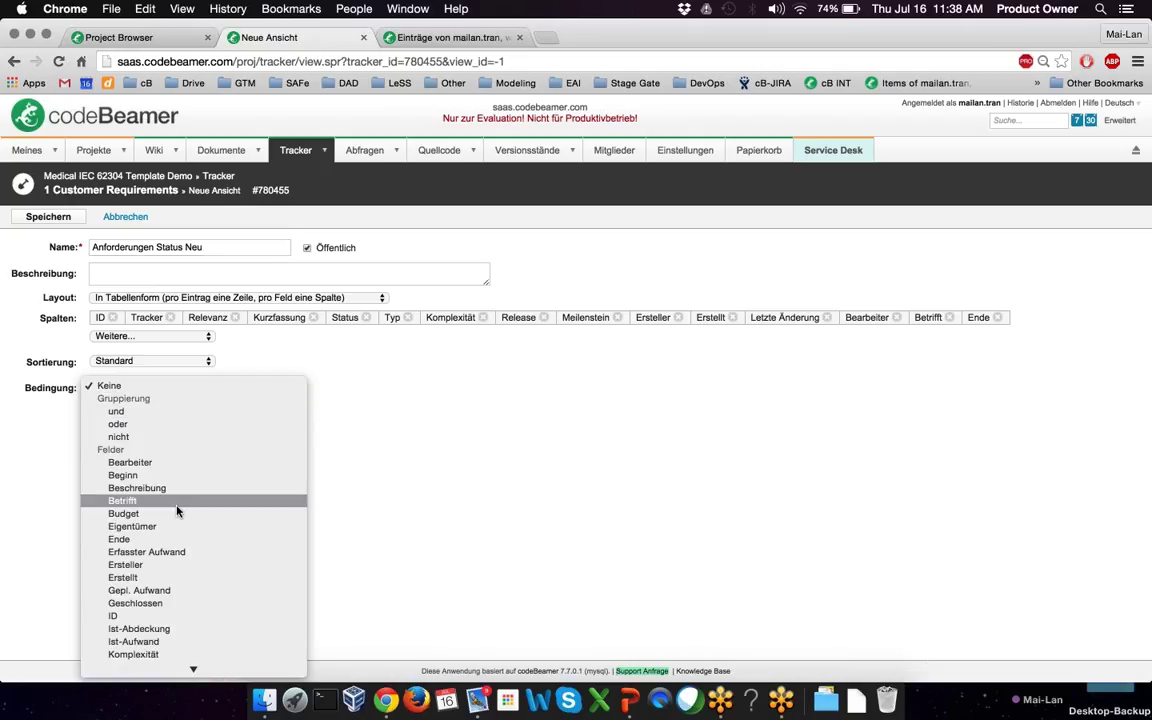
- Add the filter condition Status one of 'Neu' and save the view
{"action": "scroll", "coordinate": [177, 511], "scroll_direction": "down", "scroll_amount": 5}
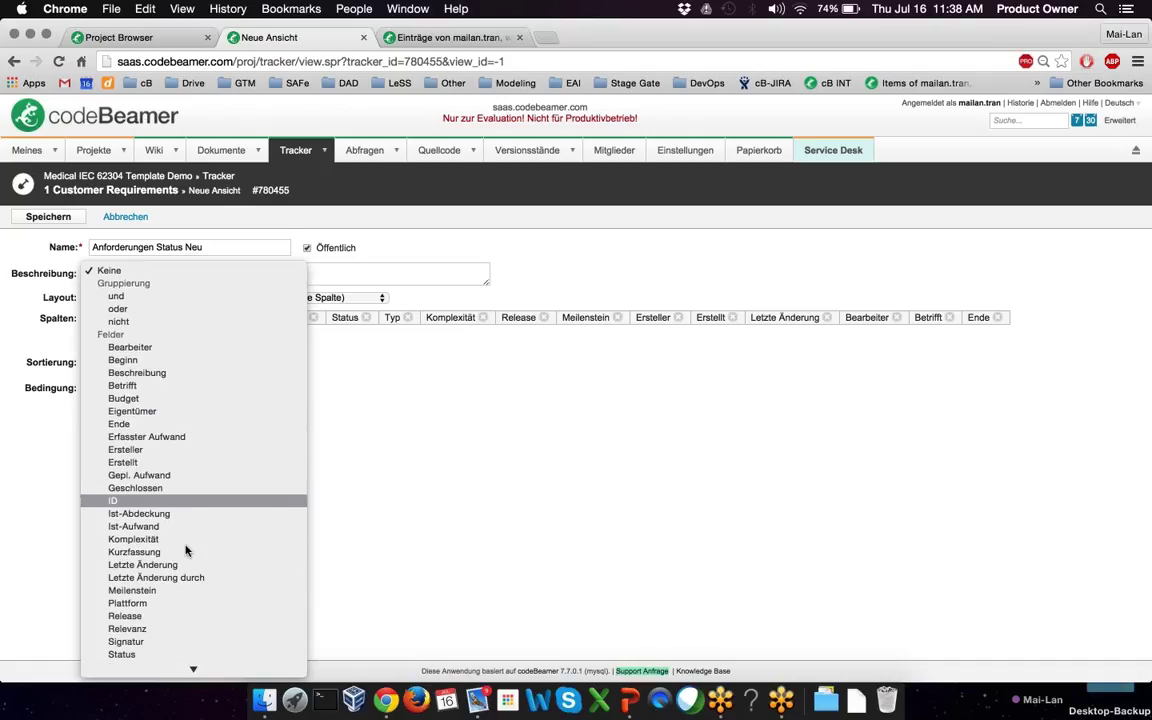
{"action": "scroll", "coordinate": [186, 549], "scroll_direction": "down", "scroll_amount": 2}
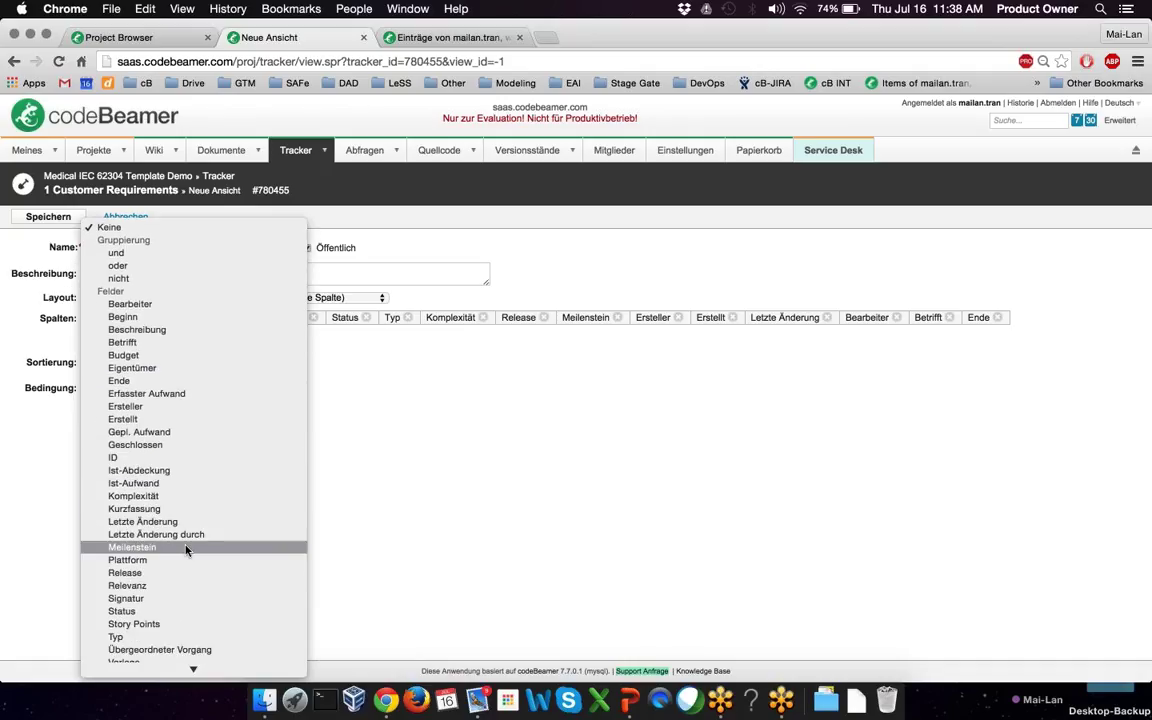
{"action": "scroll", "coordinate": [186, 549], "scroll_direction": "down", "scroll_amount": 3}
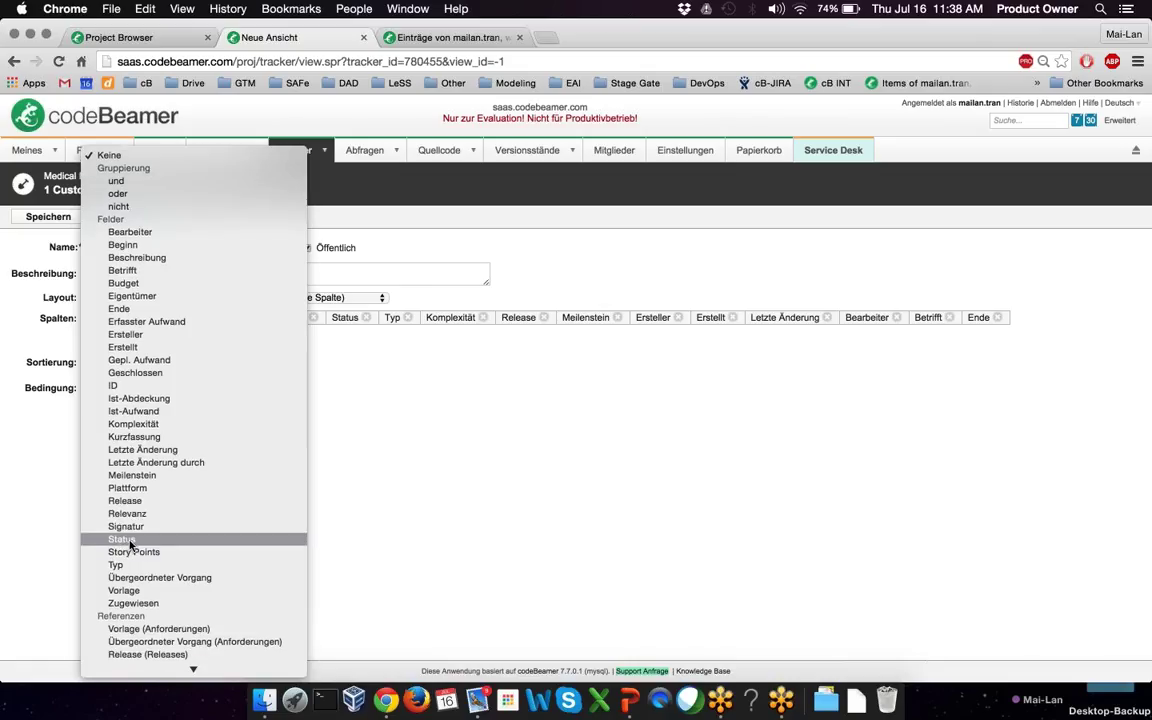
{"action": "key", "text": "Escape"}
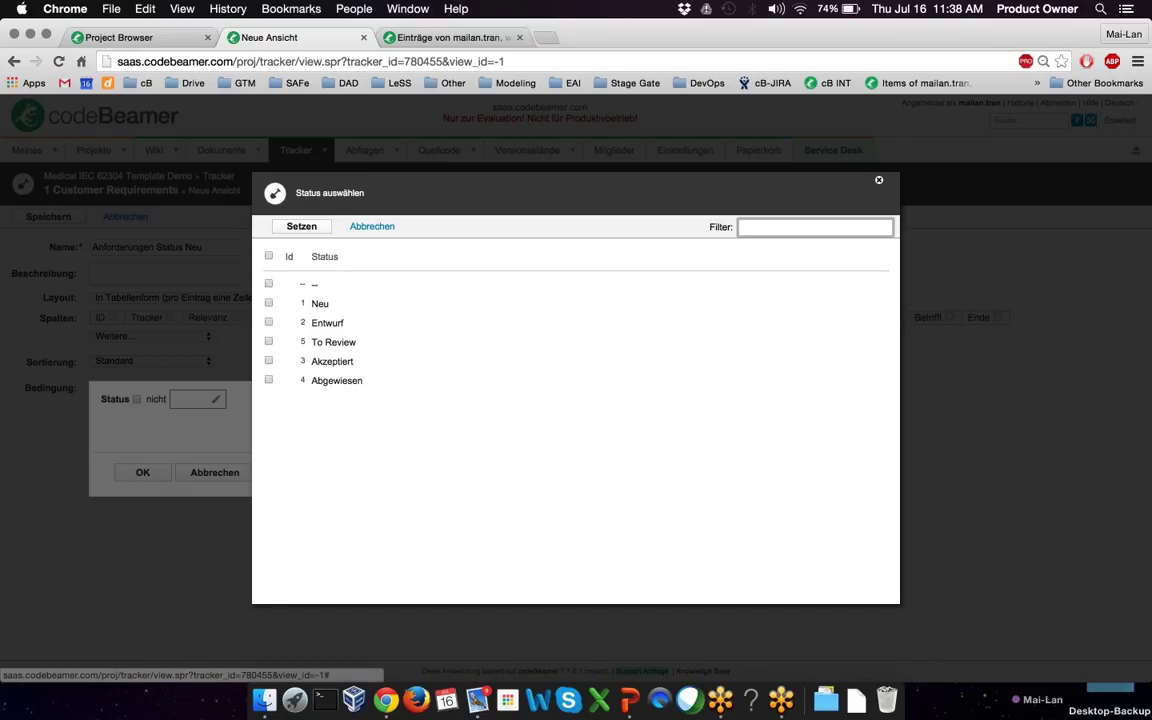
{"action": "left_click", "coordinate": [321, 303]}
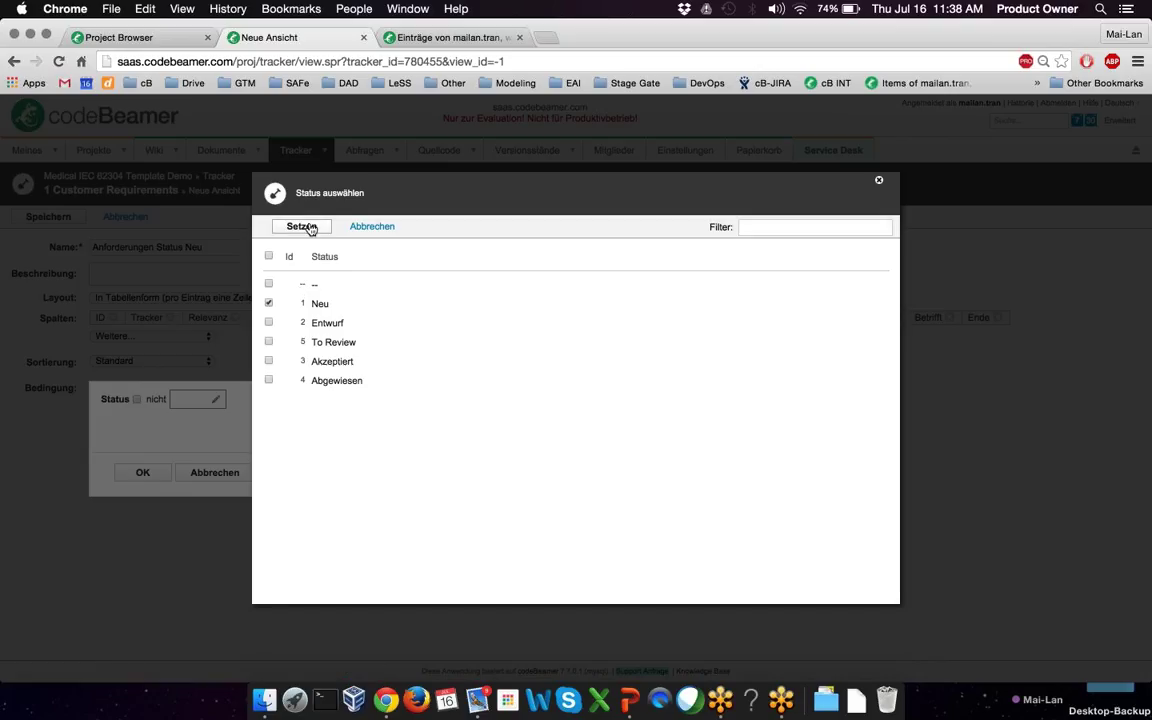
{"action": "left_click", "coordinate": [309, 227]}
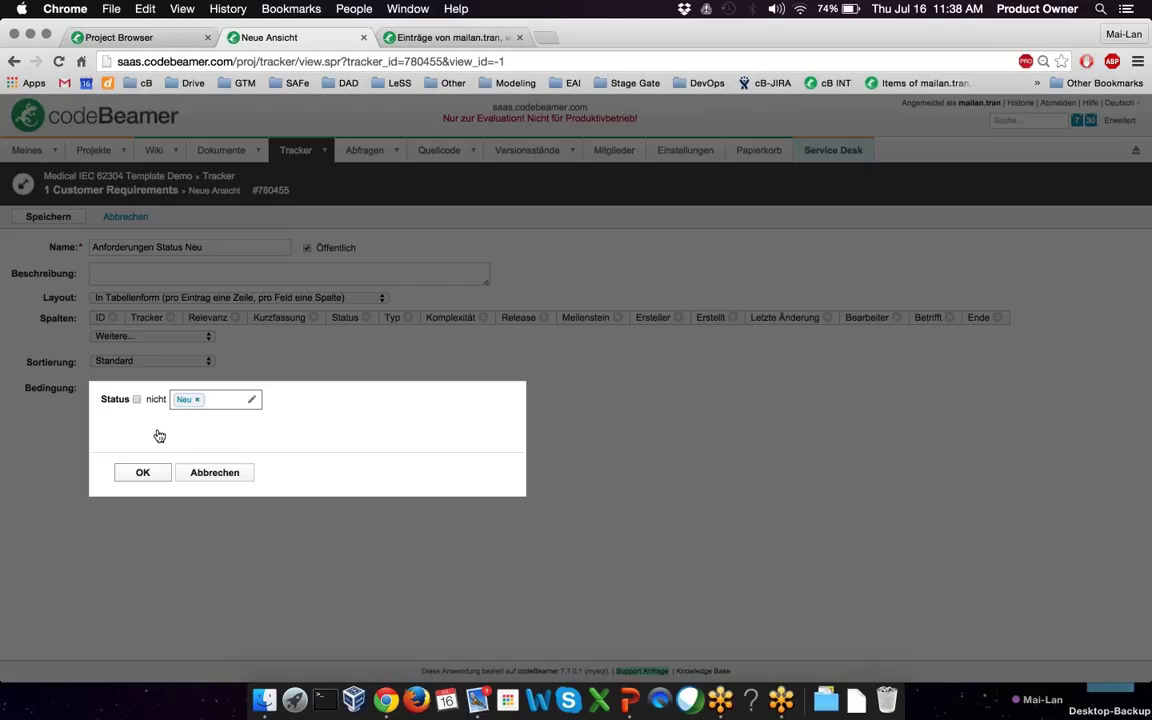
{"action": "key", "text": "Return"}
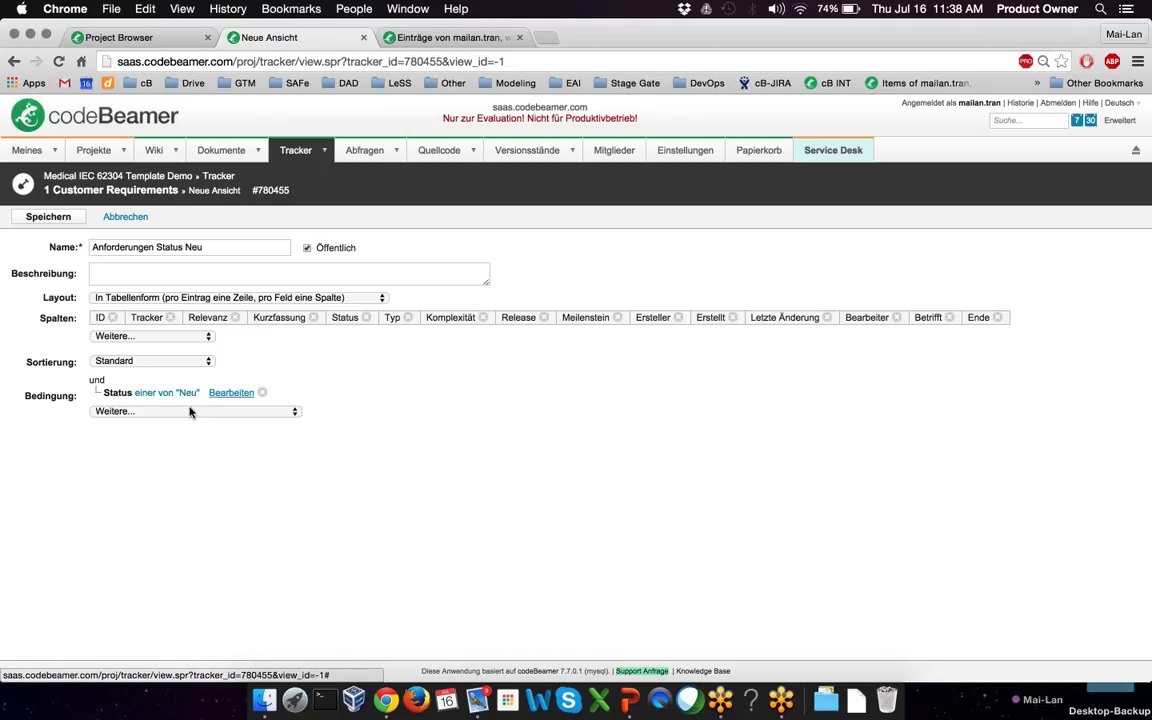
{"action": "left_click", "coordinate": [140, 411]}
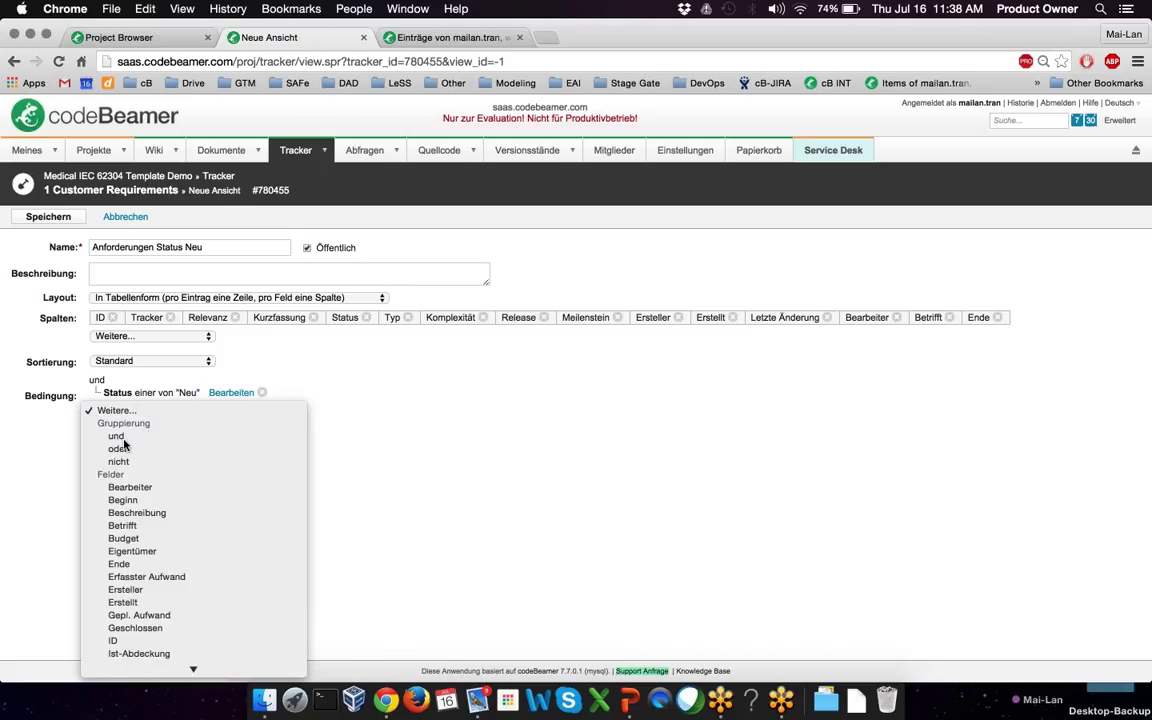
{"action": "left_click", "coordinate": [139, 437]}
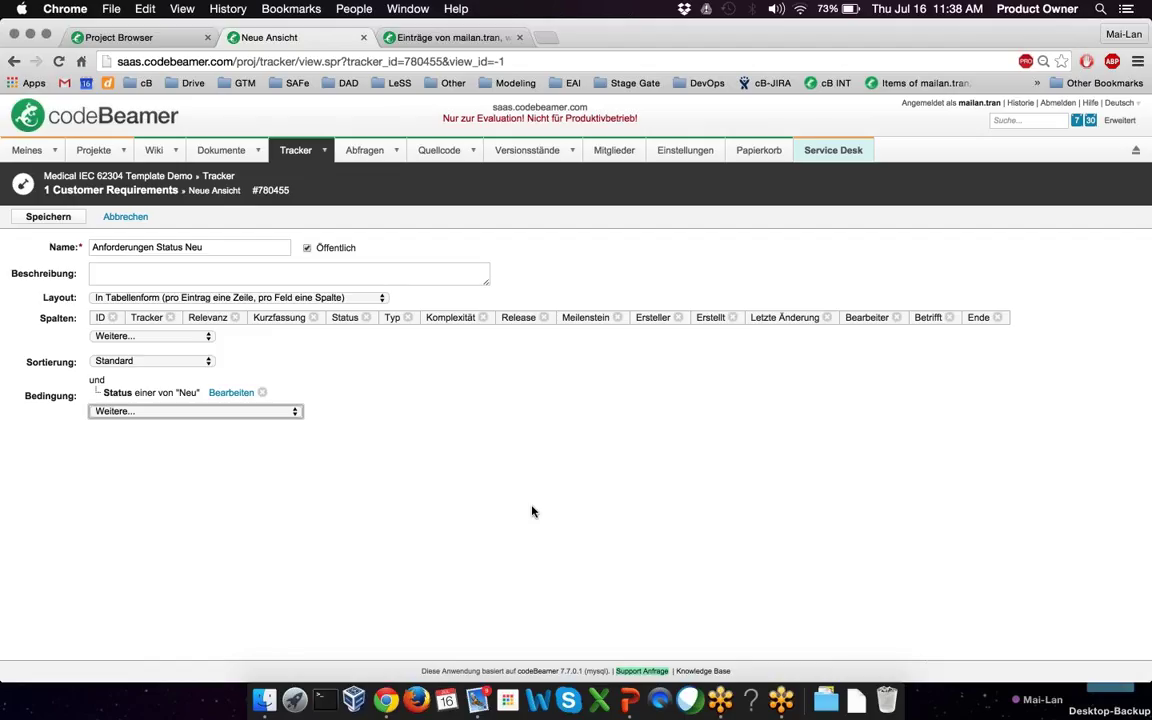
{"action": "left_click", "coordinate": [52, 218]}
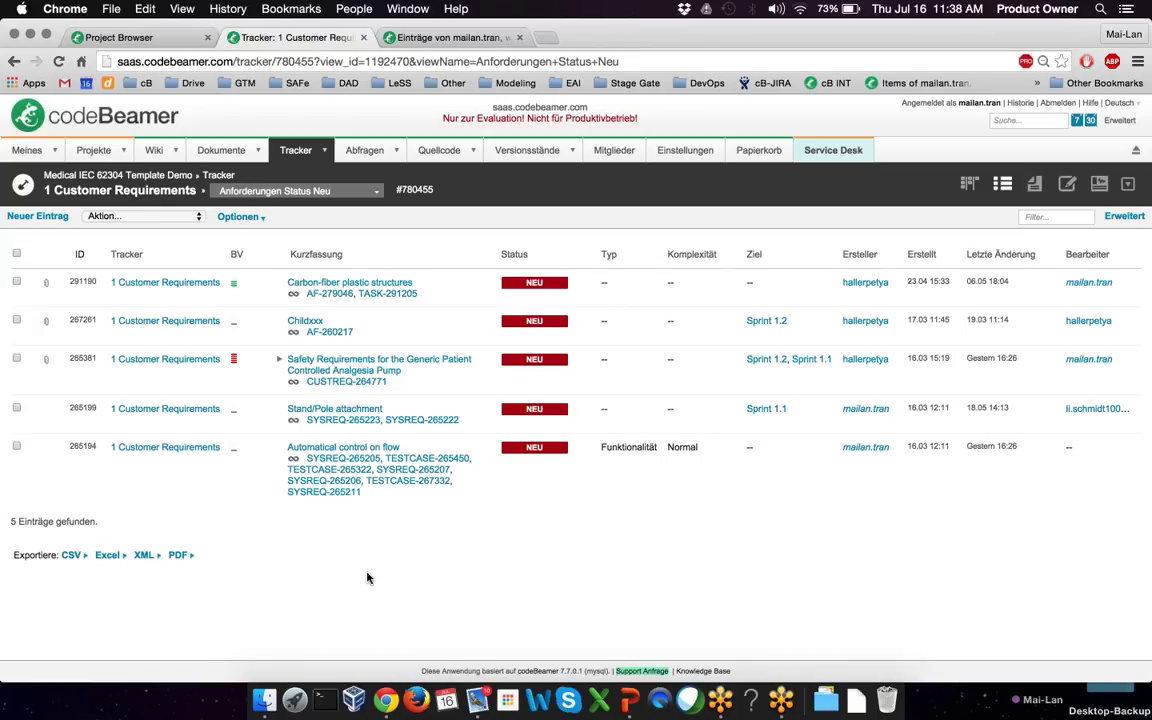
- Reopen 1 Customer Requirements from the Tracker menu and show the 'Alle (alle Ebenen)' view
{"action": "left_click", "coordinate": [324, 153]}
{"action": "mouse_move", "coordinate": [311, 154]}
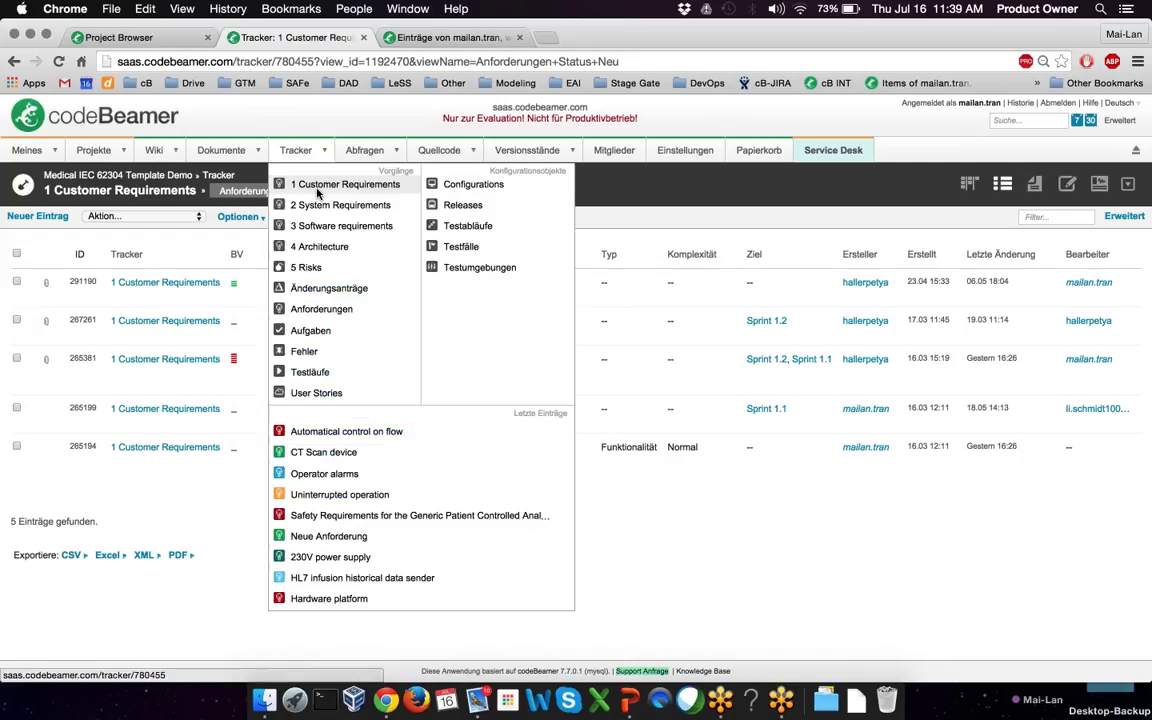
{"action": "left_click", "coordinate": [318, 188]}
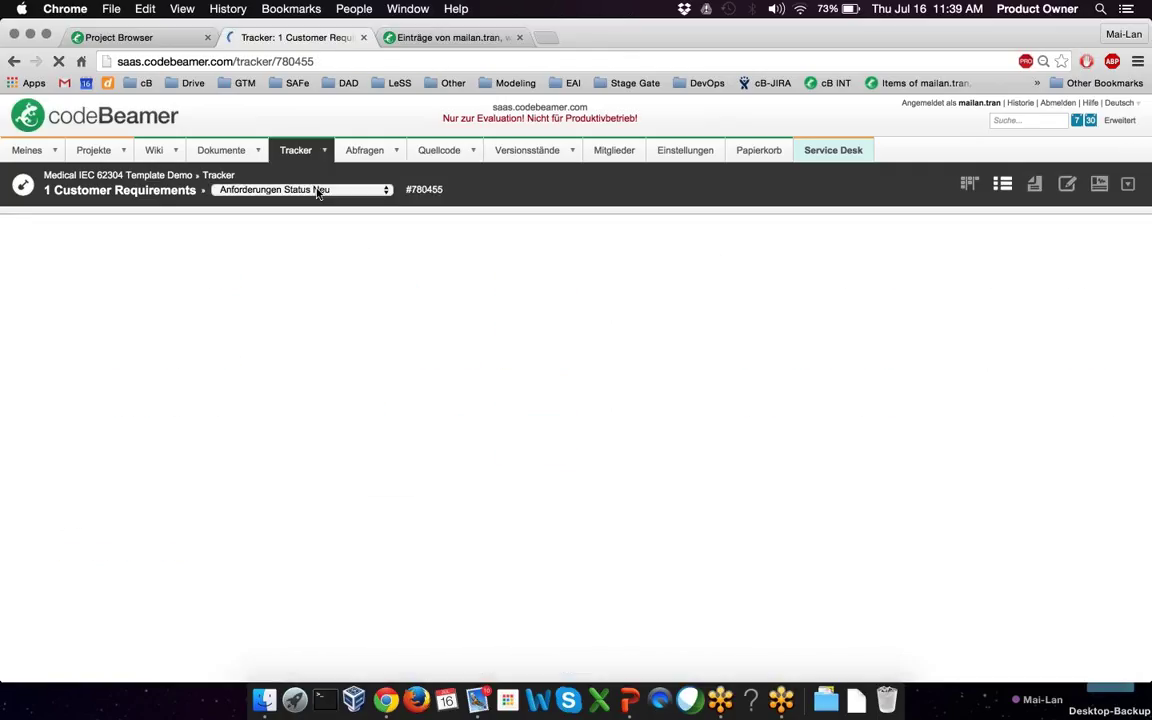
{"action": "left_click", "coordinate": [317, 193]}
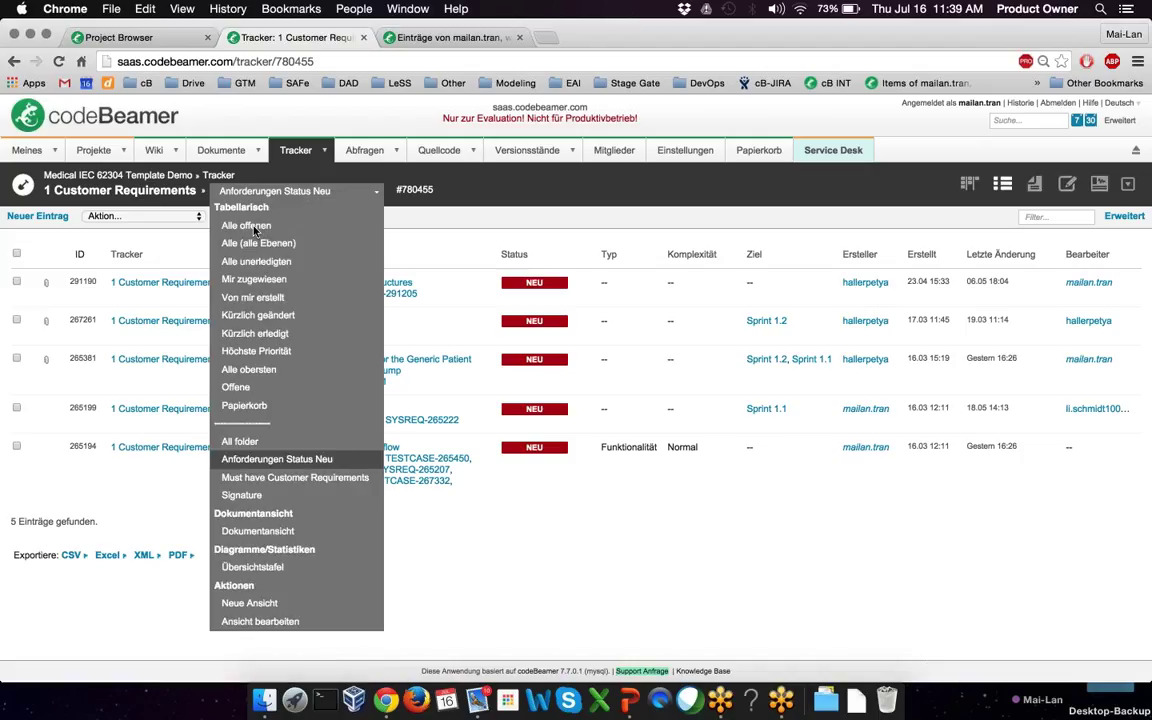
{"action": "left_click", "coordinate": [255, 232]}
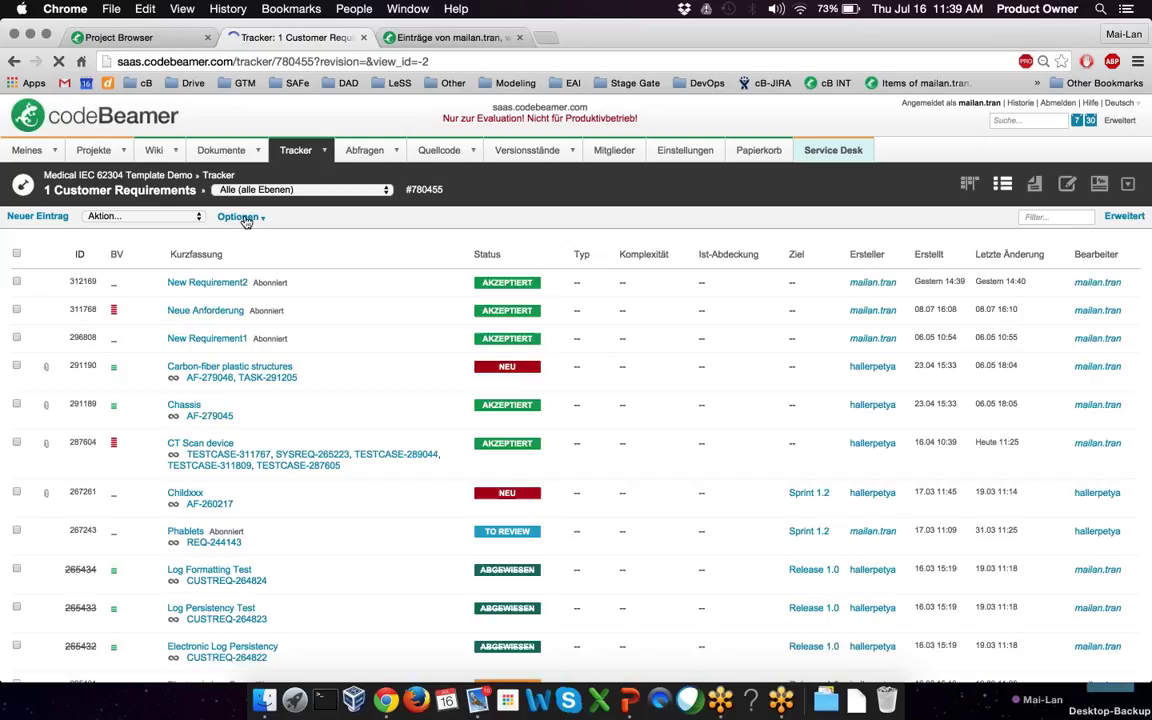
{"action": "left_click", "coordinate": [243, 217]}
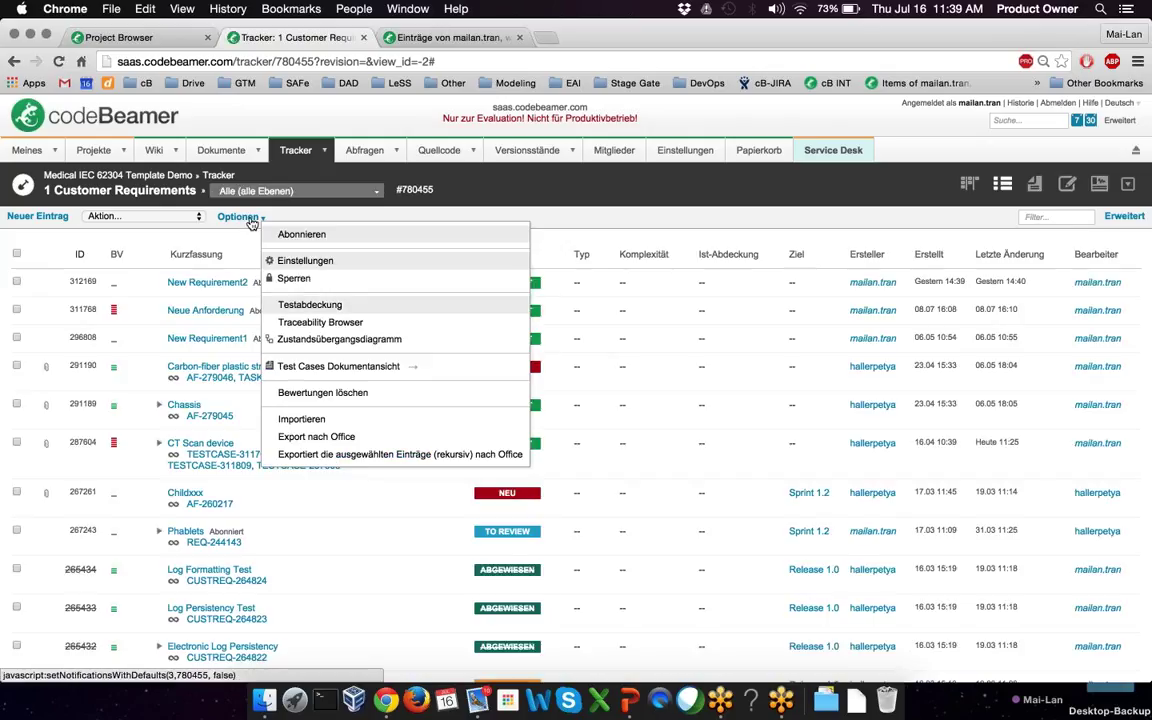
- Open the Traceability Browser and add 2 System Requirements as the matrix's next level
{"action": "left_click", "coordinate": [299, 323]}
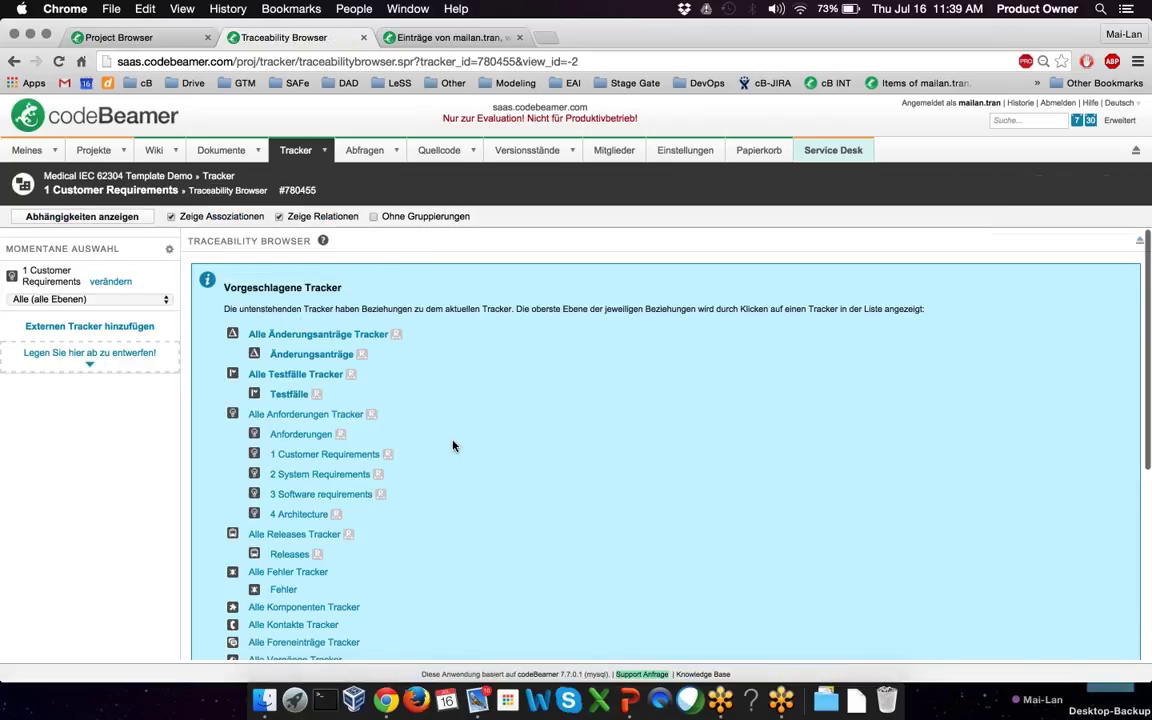
{"action": "scroll", "coordinate": [453, 446], "scroll_direction": "down", "scroll_amount": 1}
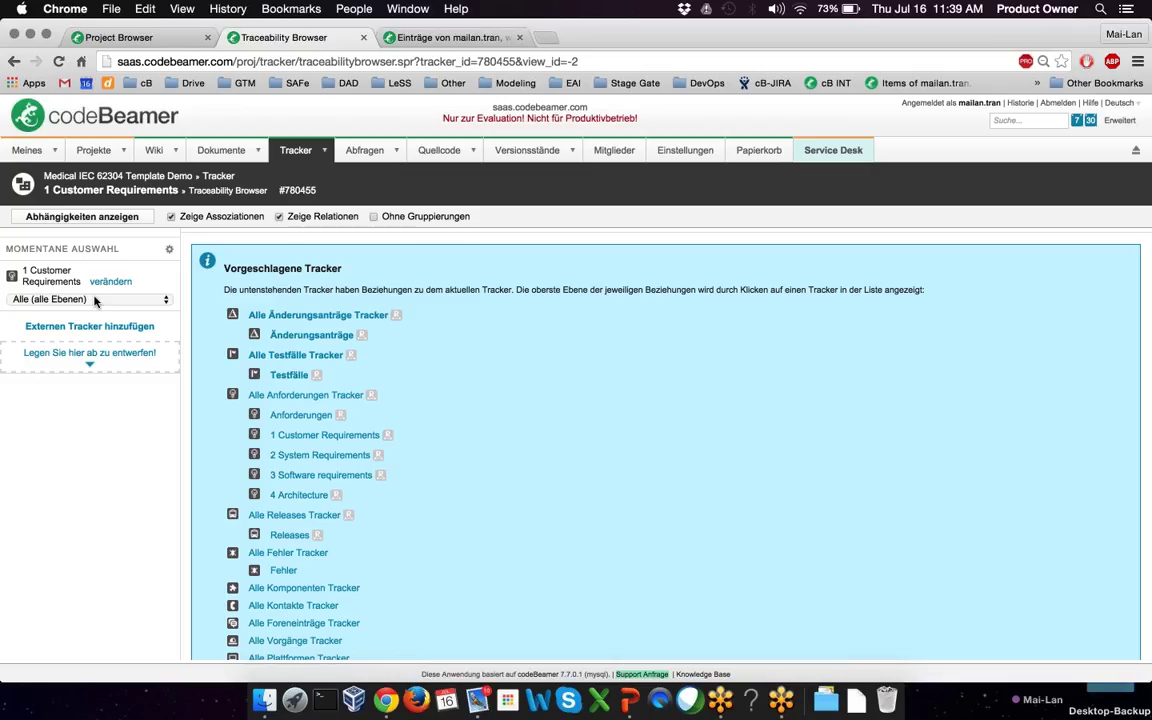
{"action": "left_click", "coordinate": [137, 415]}
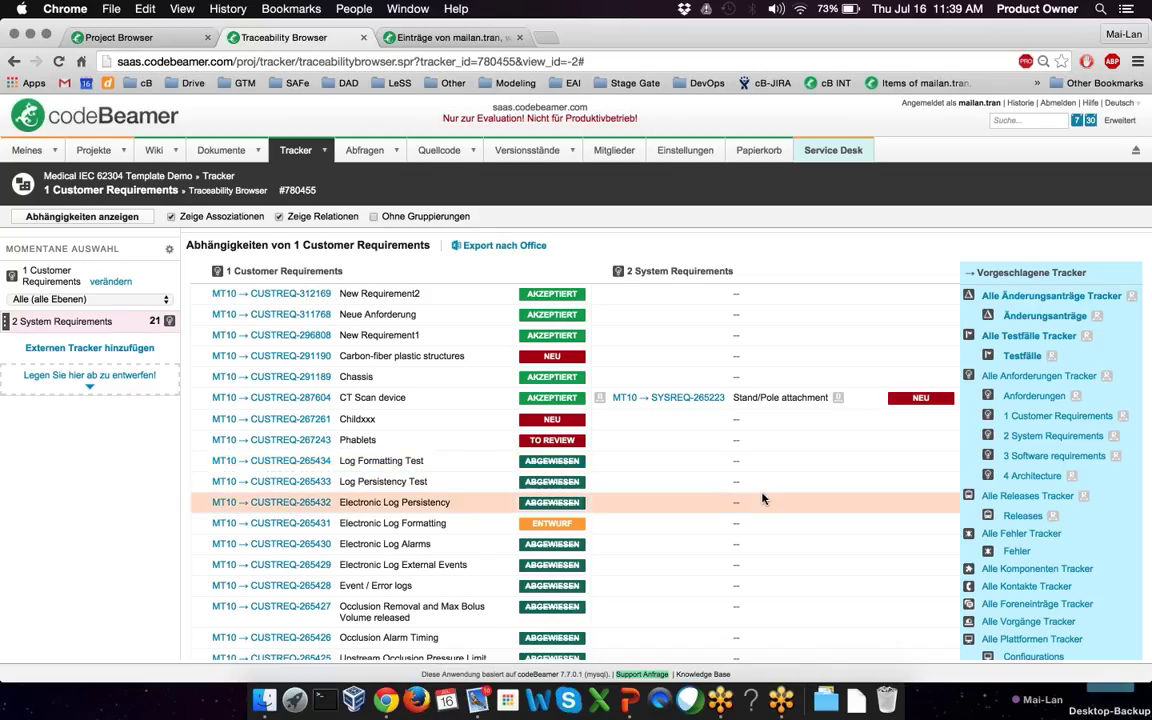
- Add 3 Software requirements and Testfälle as matrix levels, then zoom out to fit all columns
{"action": "scroll", "coordinate": [762, 498], "scroll_direction": "down", "scroll_amount": 1}
{"action": "scroll", "coordinate": [762, 498], "scroll_direction": "down", "scroll_amount": 2}
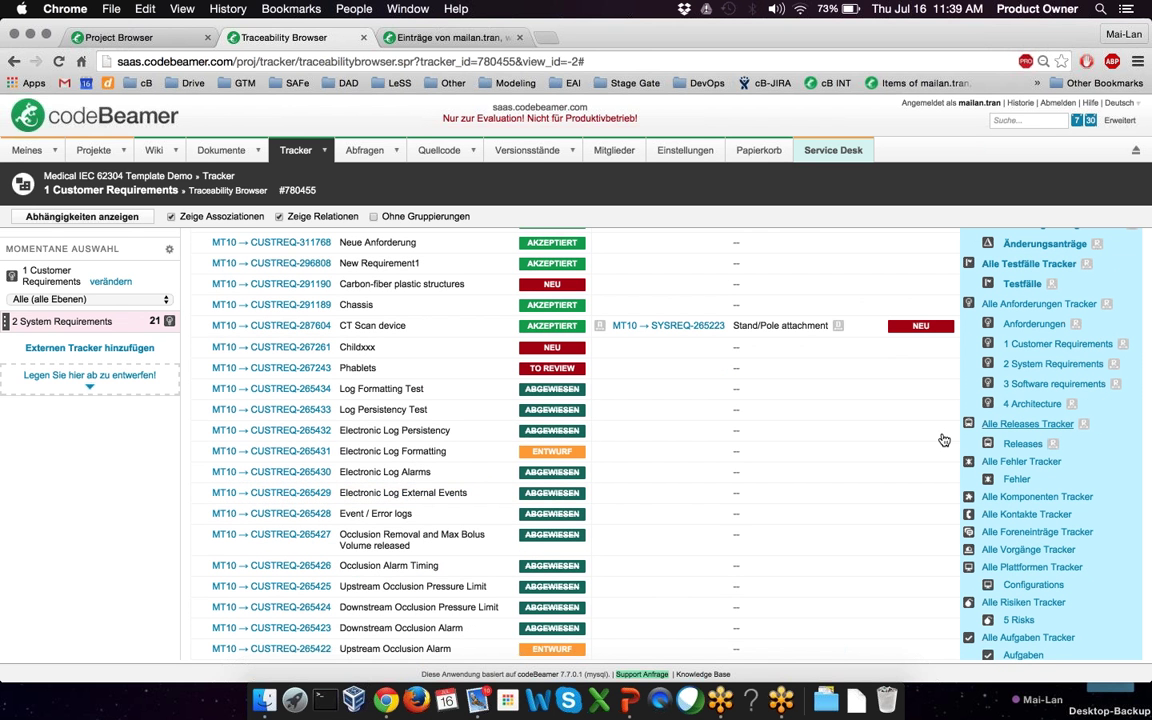
{"action": "left_click", "coordinate": [1035, 387]}
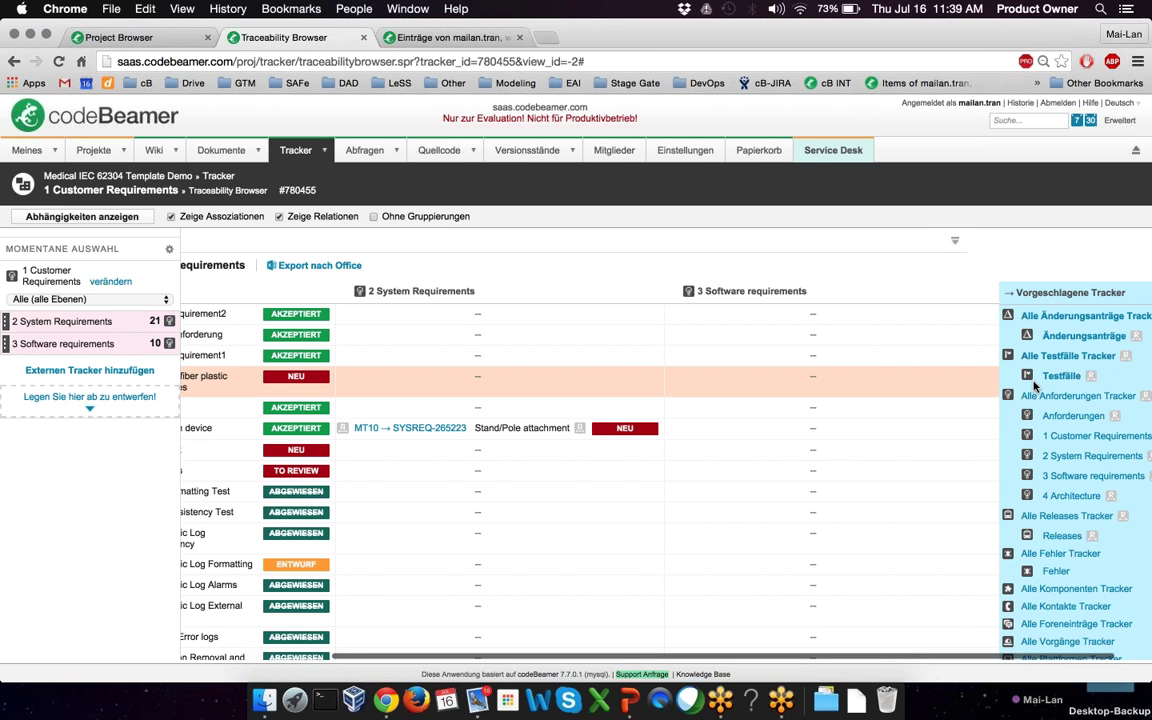
{"action": "left_click", "coordinate": [1045, 378]}
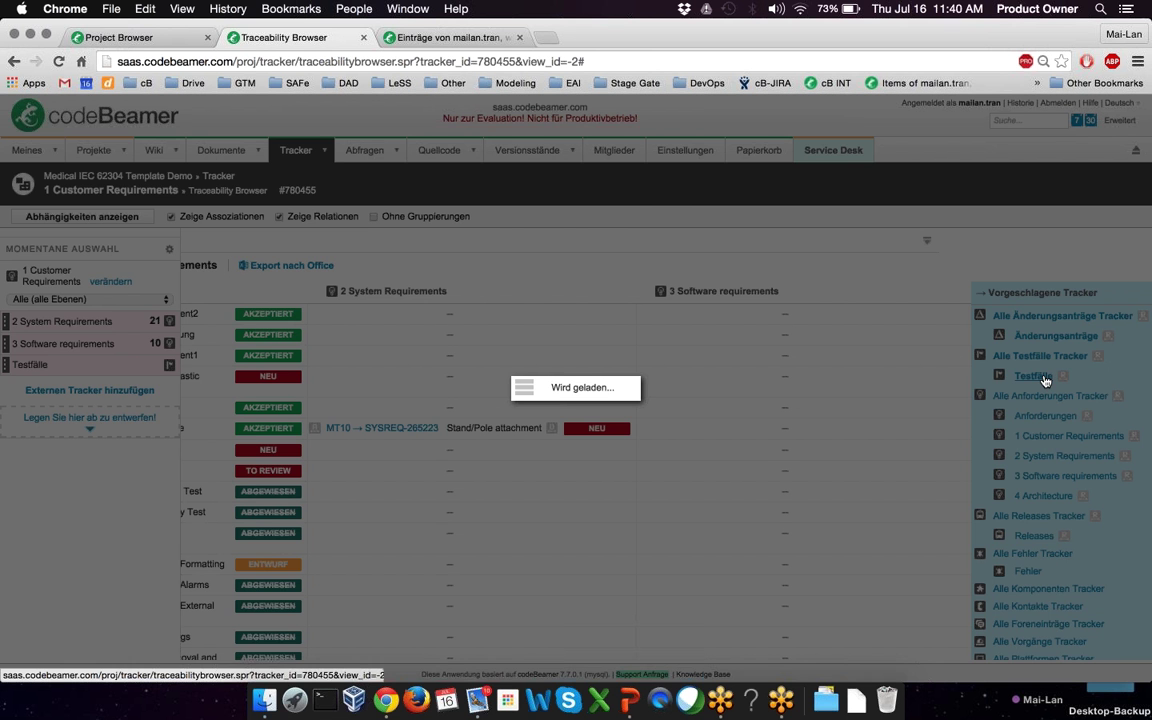
{"action": "key", "text": "super+minus"}
{"action": "key", "text": "super+minus"}
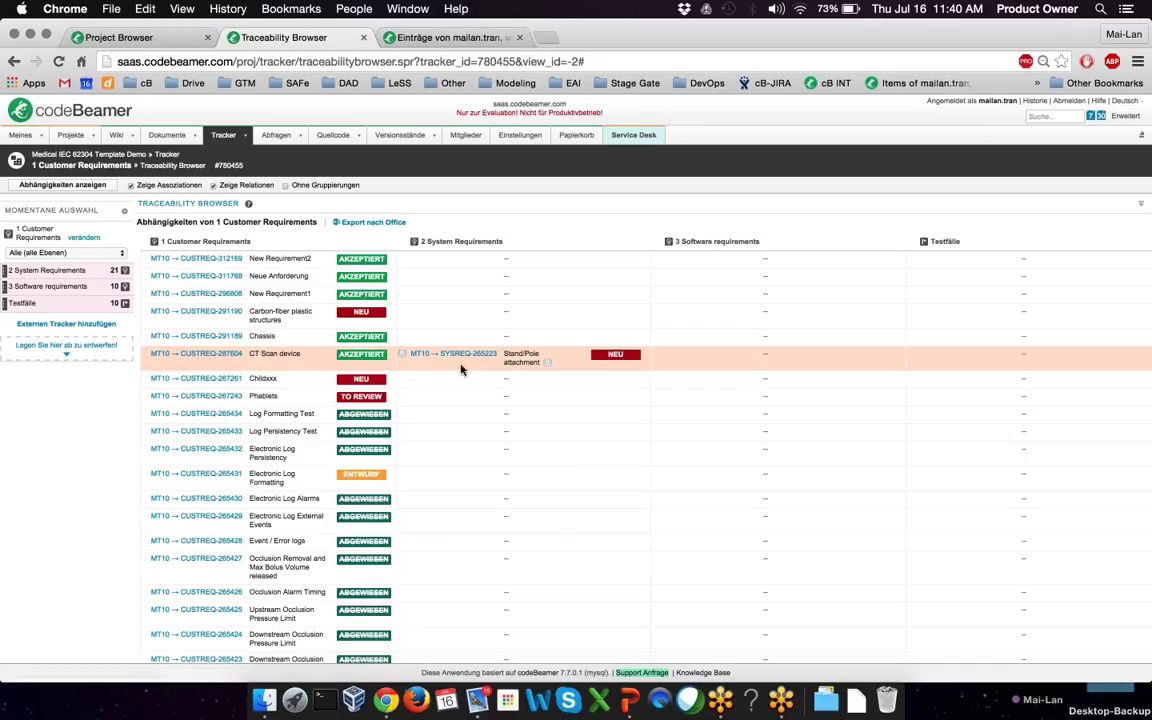
{"action": "scroll", "coordinate": [461, 370], "scroll_direction": "down", "scroll_amount": 15}
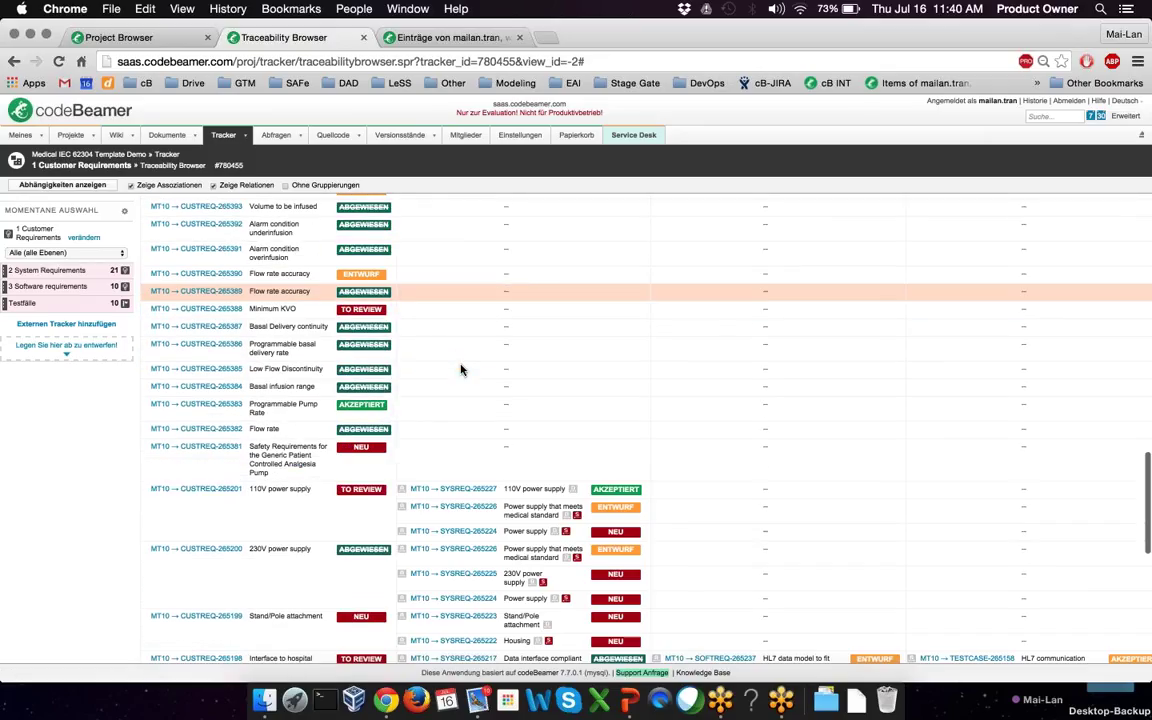
{"action": "scroll", "coordinate": [461, 370], "scroll_direction": "down", "scroll_amount": 3}
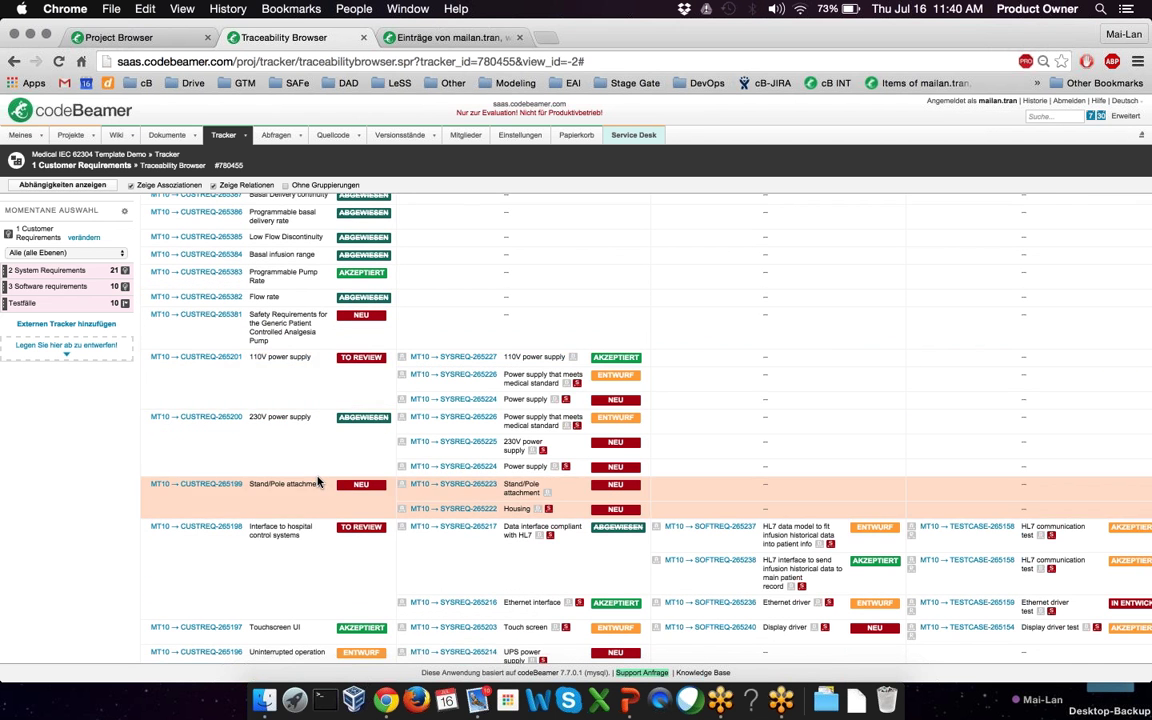
{"action": "scroll", "coordinate": [318, 483], "scroll_direction": "down", "scroll_amount": 4}
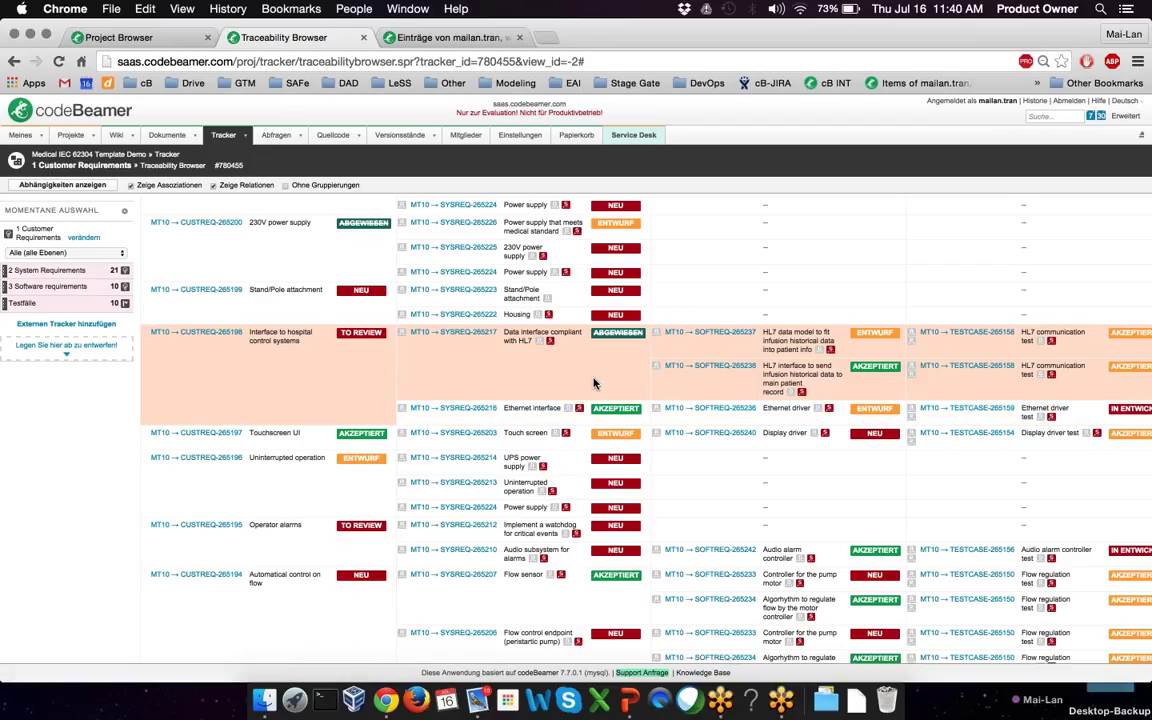
{"action": "scroll", "coordinate": [594, 383], "scroll_direction": "right", "scroll_amount": 3}
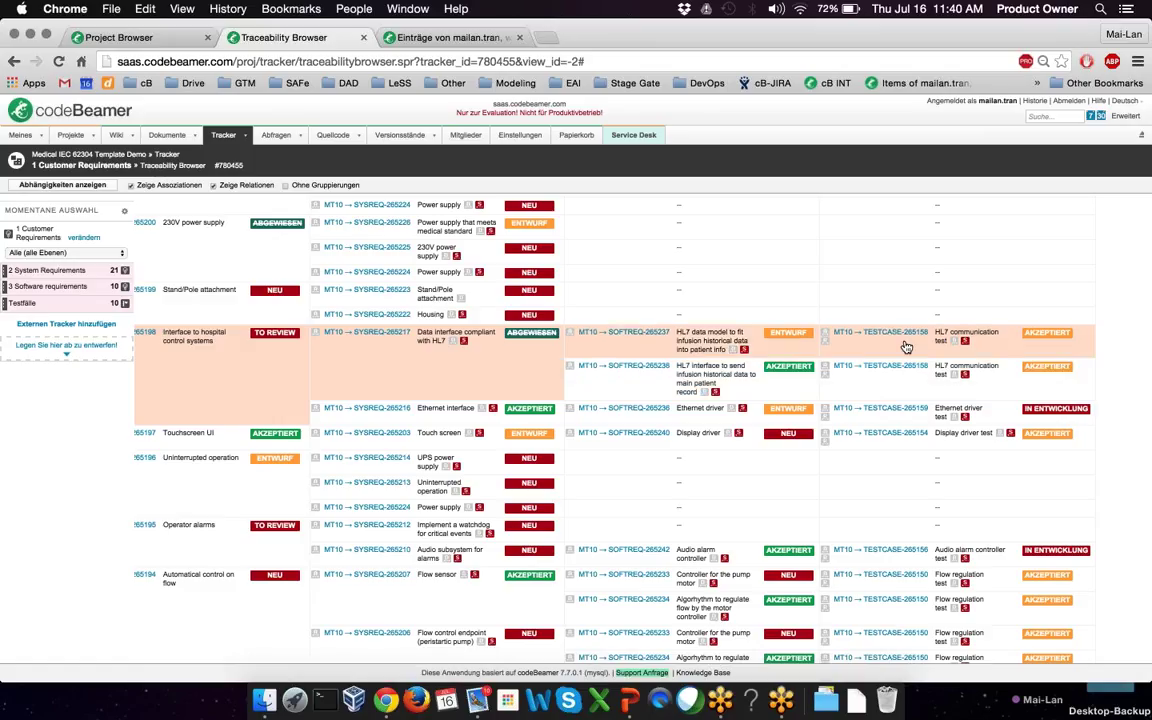
{"action": "scroll", "coordinate": [905, 345], "scroll_direction": "right", "scroll_amount": 2}
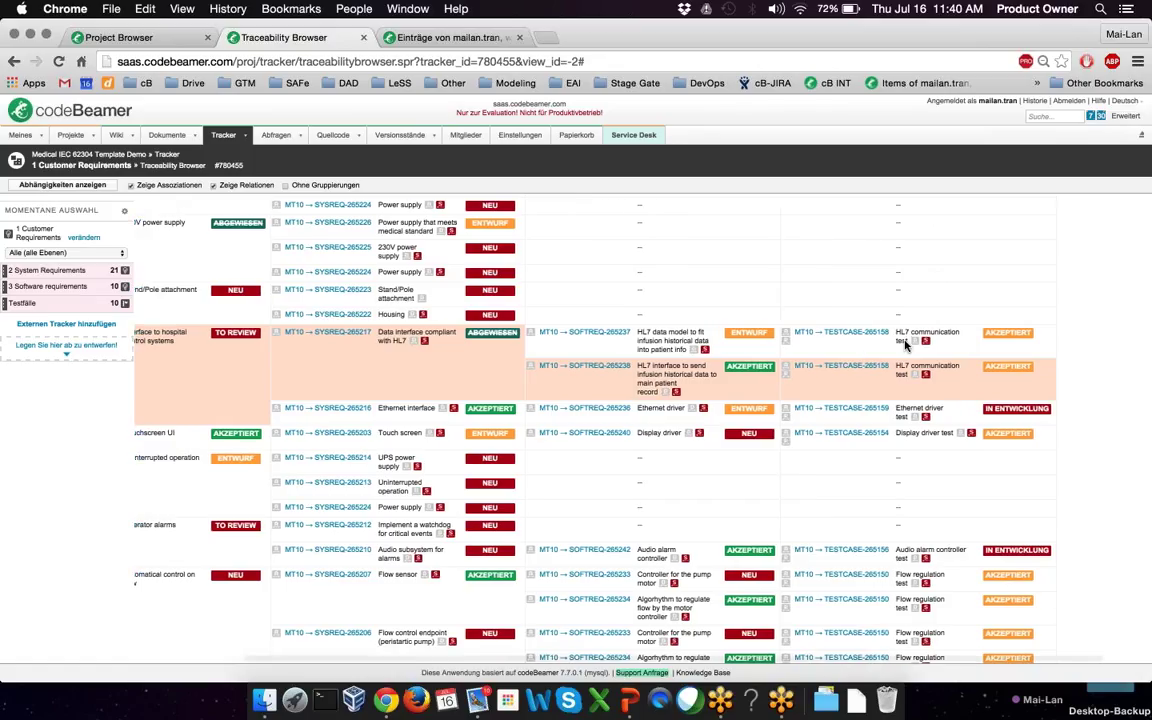
{"action": "scroll", "coordinate": [905, 345], "scroll_direction": "left", "scroll_amount": 1}
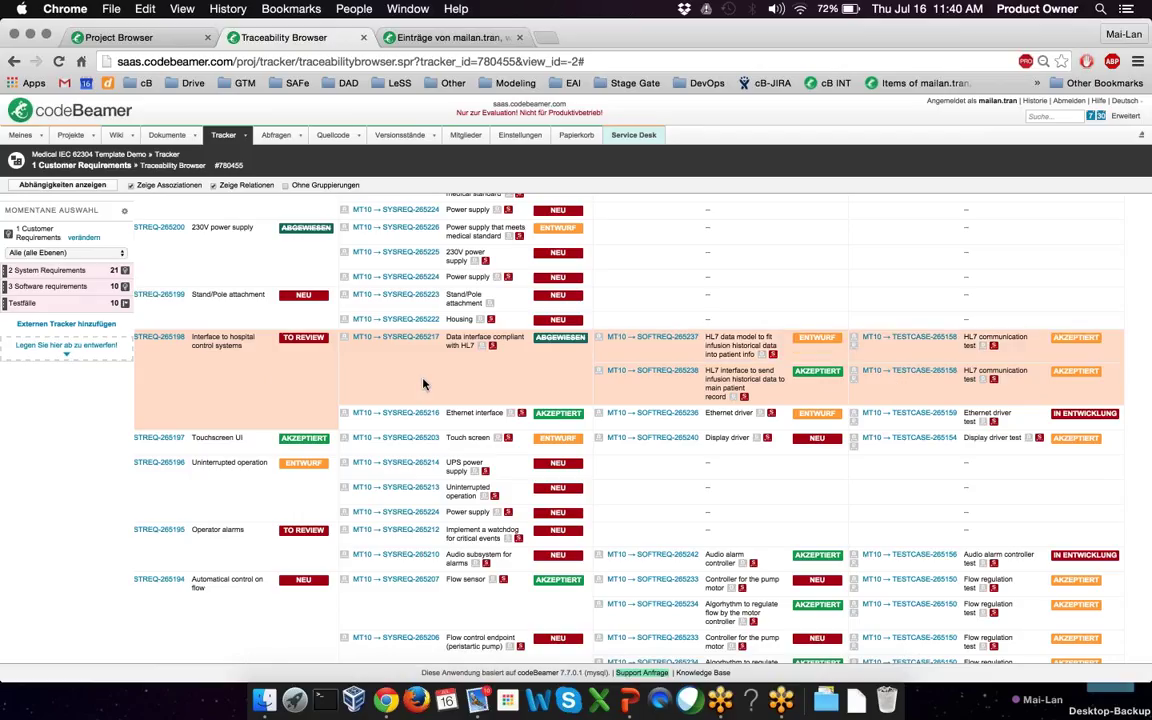
{"action": "scroll", "coordinate": [380, 345], "scroll_direction": "left", "scroll_amount": 2}
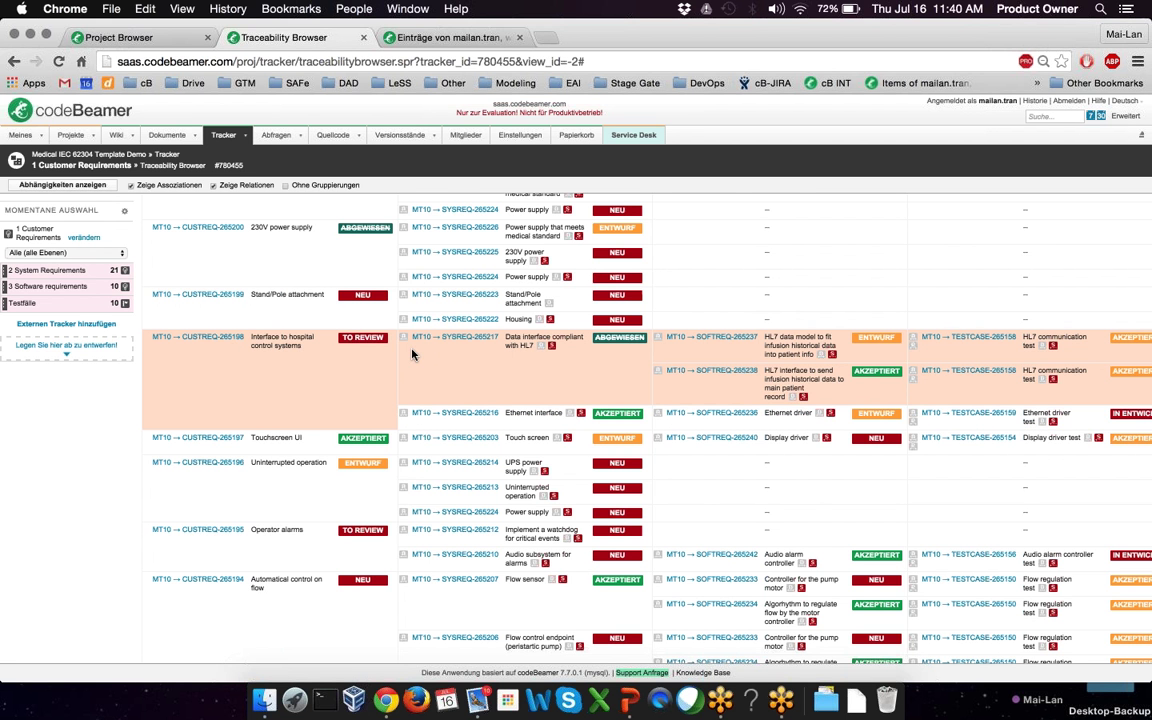
{"action": "scroll", "coordinate": [410, 348], "scroll_direction": "up", "scroll_amount": 5}
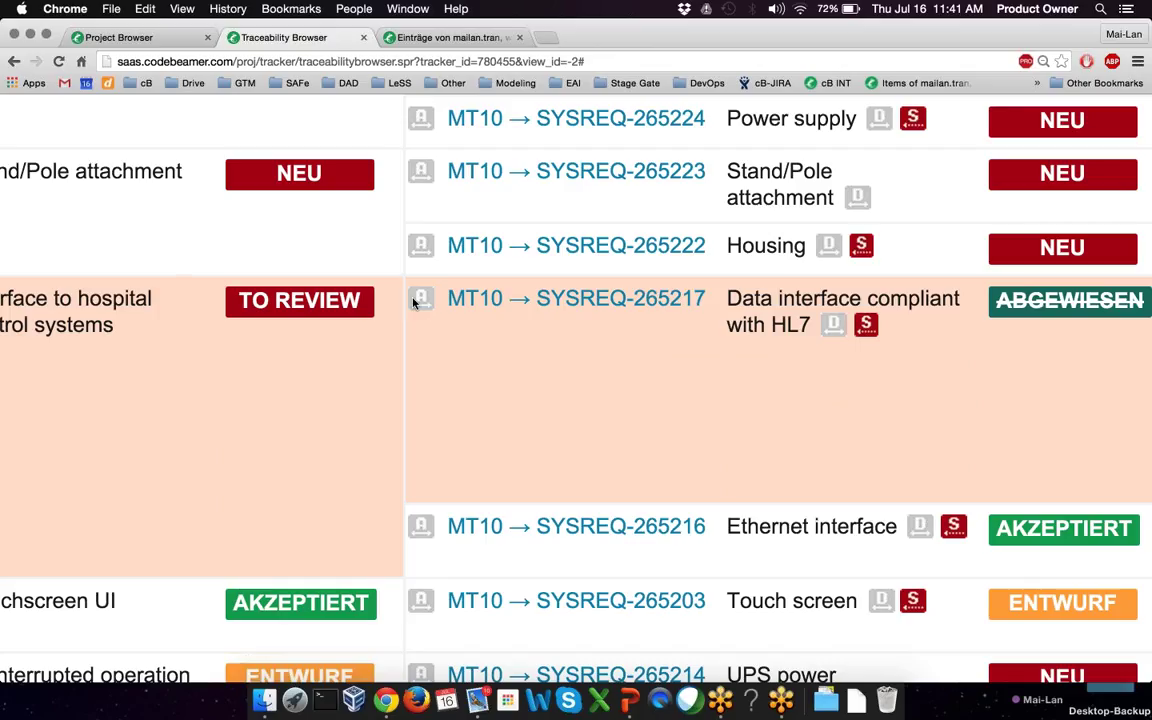
{"action": "right_click", "coordinate": [421, 354]}
{"action": "left_click", "coordinate": [373, 368]}
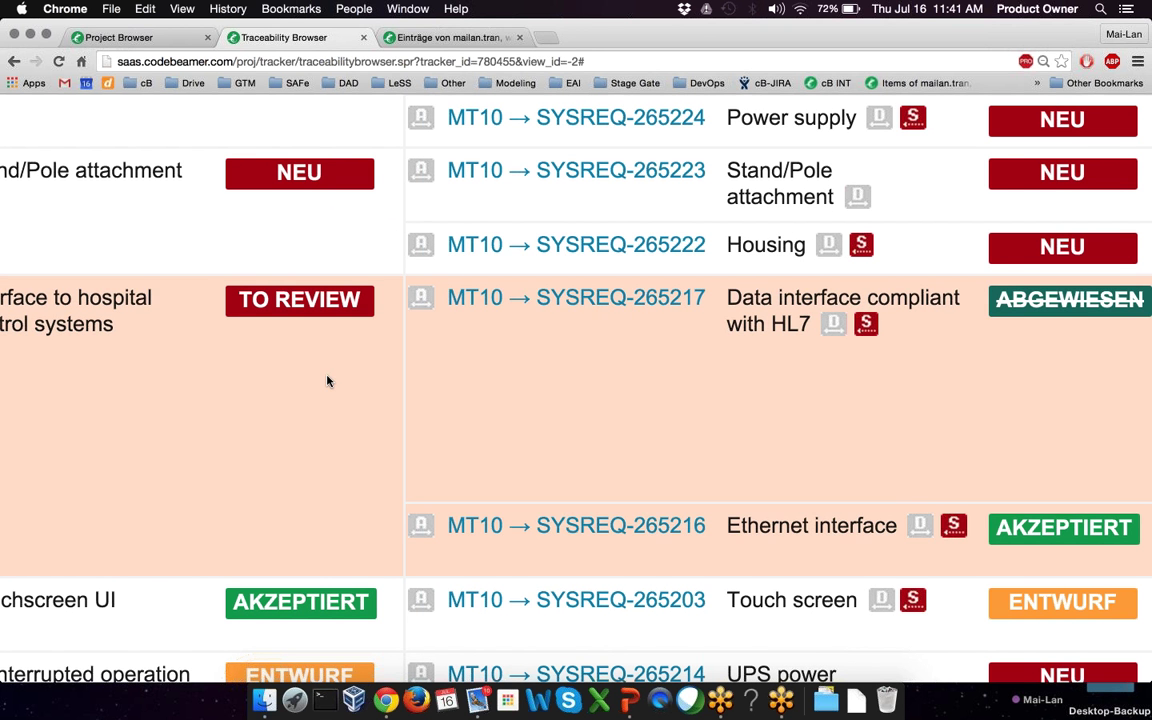
{"action": "key", "text": "ctrl+minus"}
{"action": "key", "text": "ctrl+minus"}
{"action": "key", "text": "ctrl+minus"}
{"action": "key", "text": "ctrl+minus"}
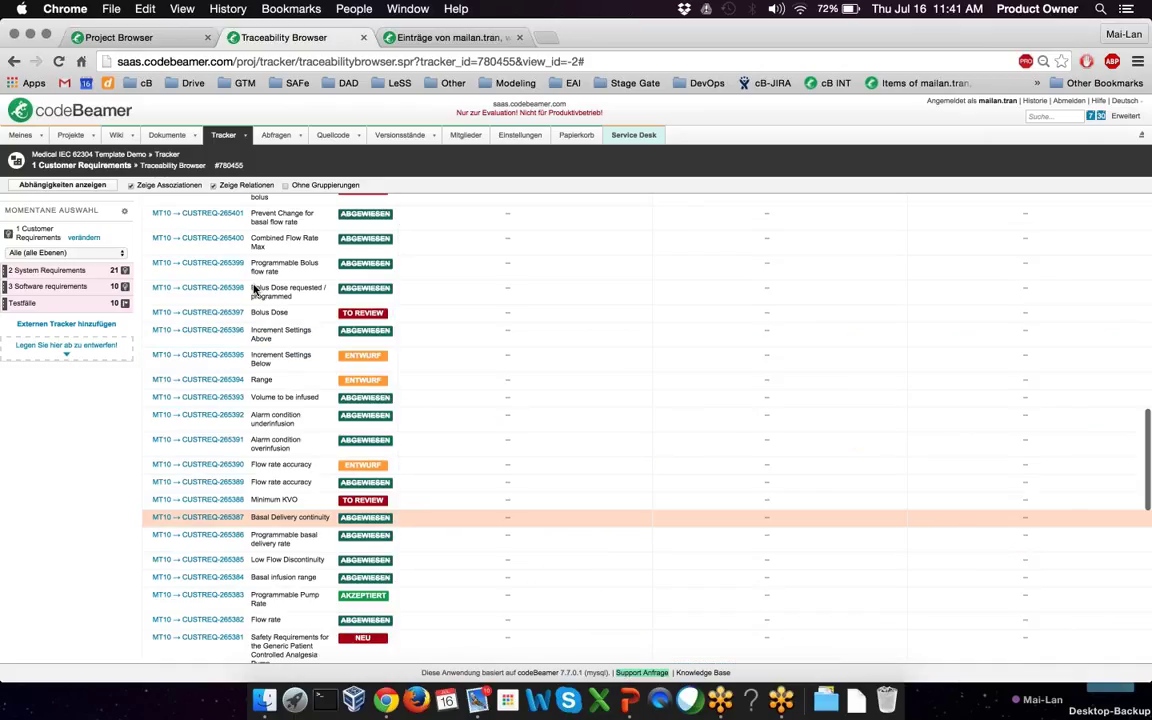
{"action": "scroll", "coordinate": [255, 290], "scroll_direction": "up", "scroll_amount": 15}
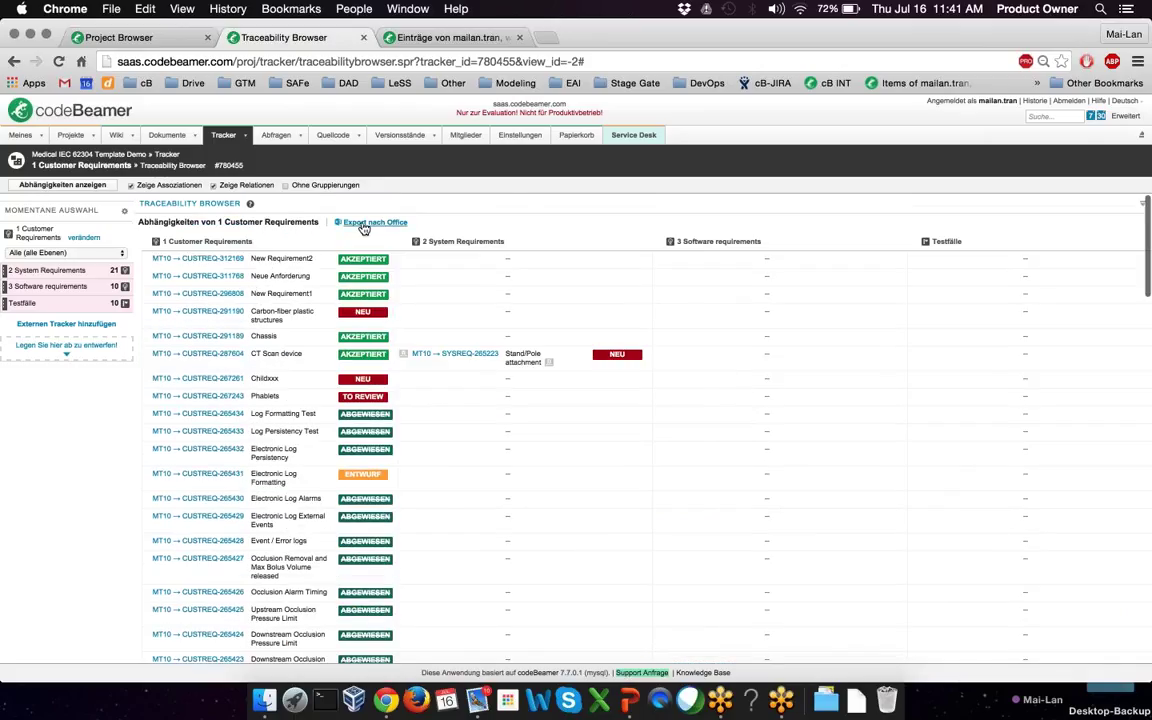
- Export the matrix to Excel as TraceabilityBrowser-MT10-1 Customer Requirements-780455.xls and open the workbook
{"action": "left_click", "coordinate": [364, 225]}
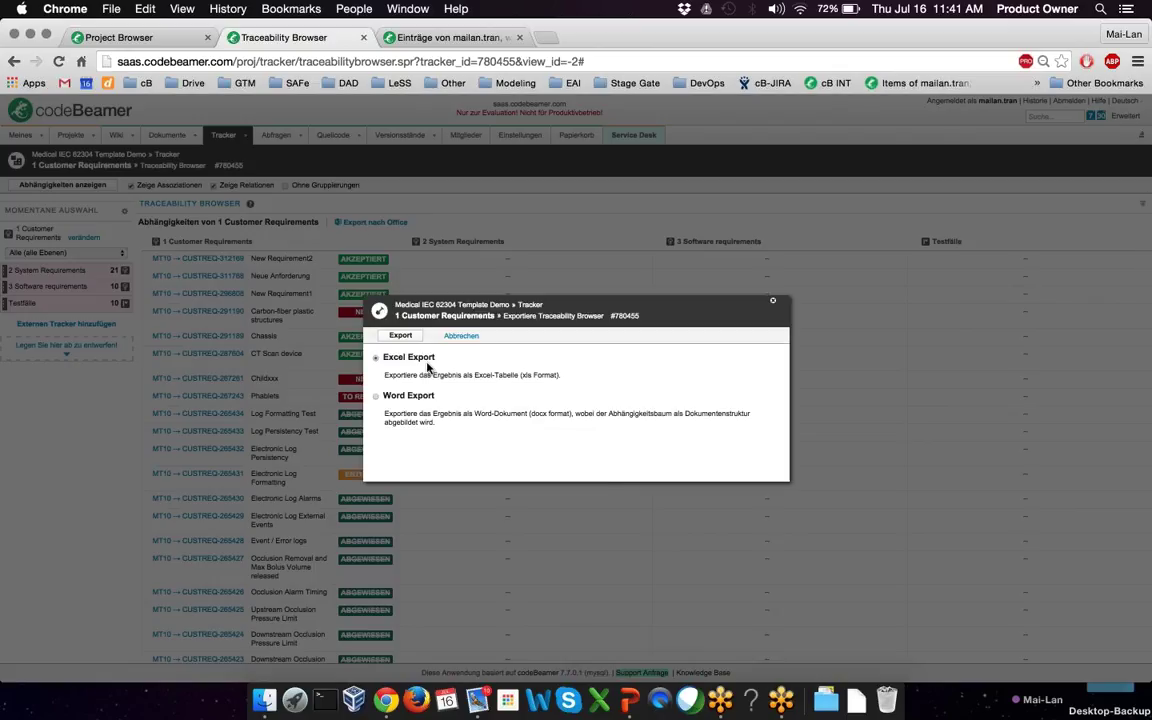
{"action": "key", "text": "Return"}
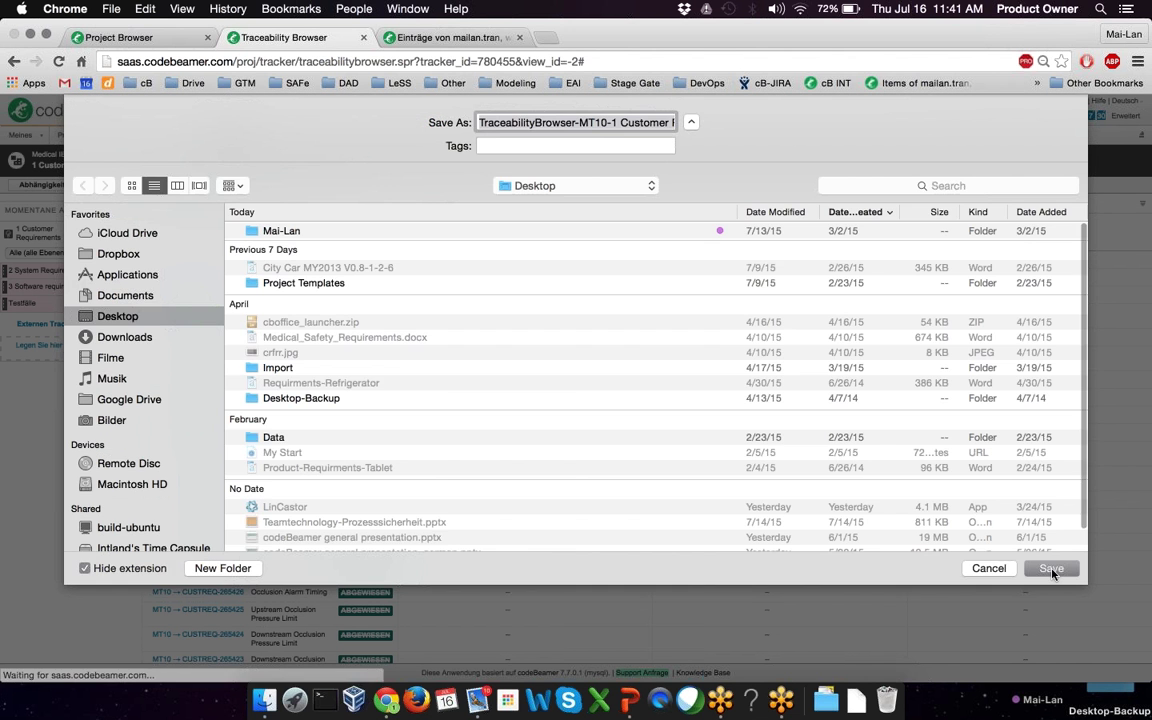
{"action": "key", "text": "Return"}
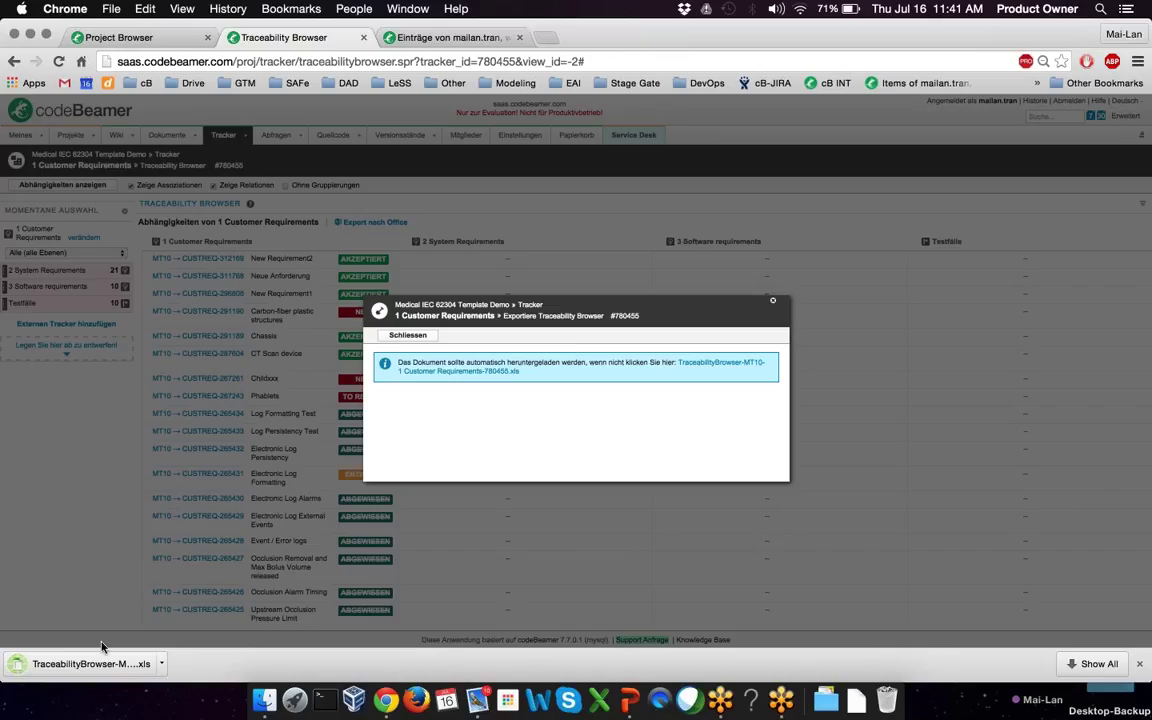
{"action": "left_click", "coordinate": [73, 663]}
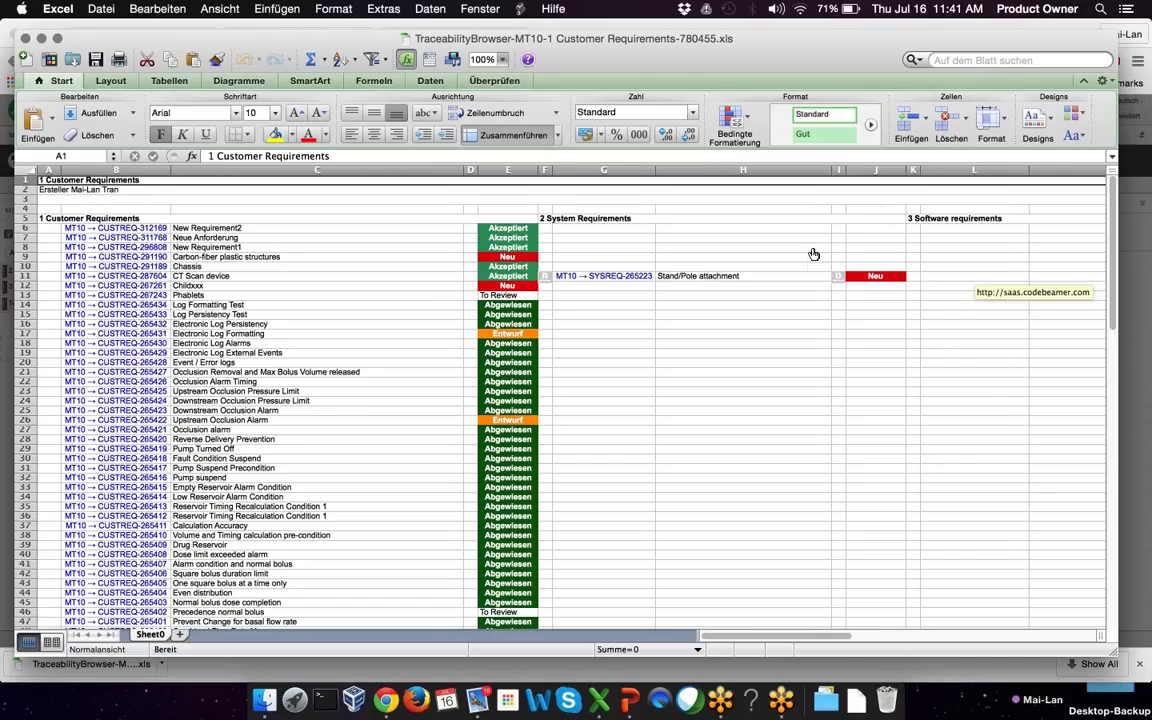
{"action": "scroll", "coordinate": [814, 254], "scroll_direction": "right", "scroll_amount": 5}
{"action": "scroll", "coordinate": [814, 254], "scroll_direction": "left", "scroll_amount": 5}
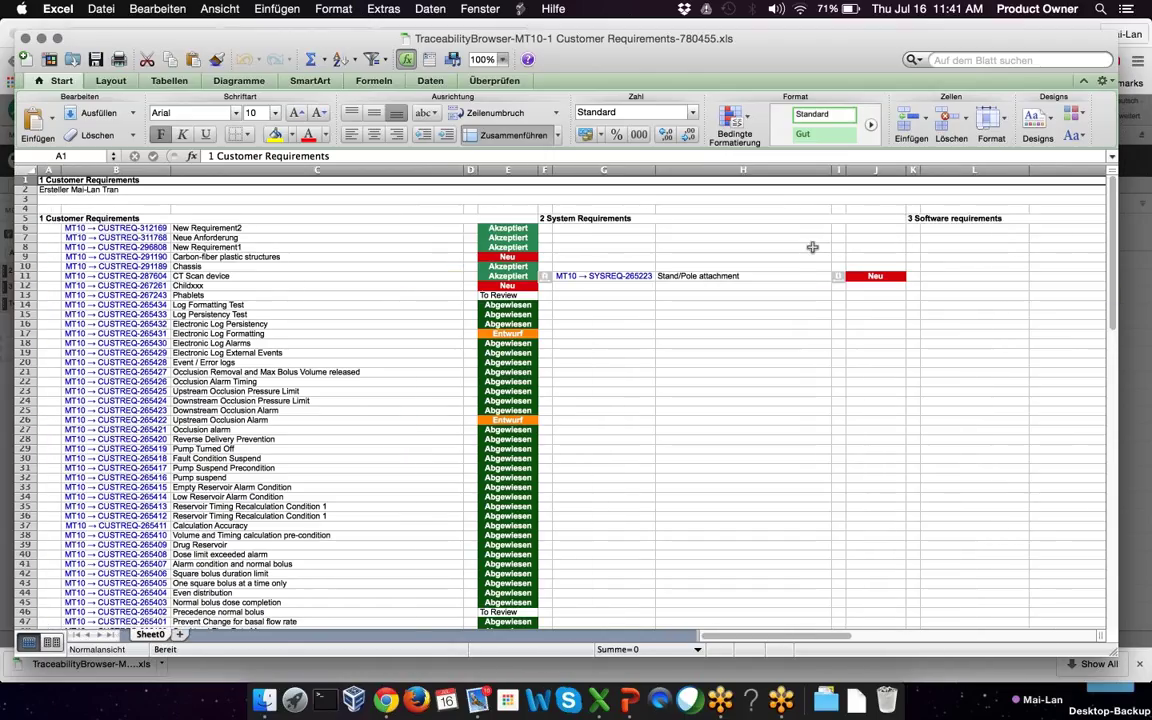
{"action": "scroll", "coordinate": [813, 250], "scroll_direction": "down", "scroll_amount": 6}
{"action": "scroll", "coordinate": [812, 247], "scroll_direction": "down", "scroll_amount": 6}
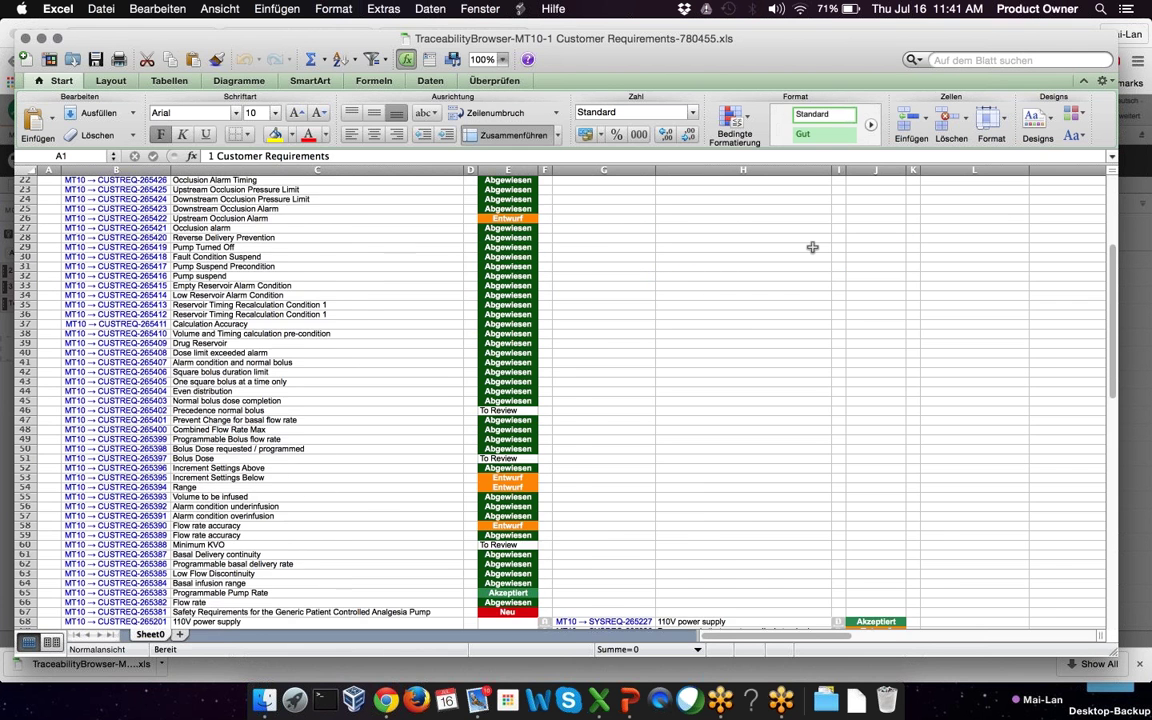
{"action": "scroll", "coordinate": [812, 247], "scroll_direction": "down", "scroll_amount": 5}
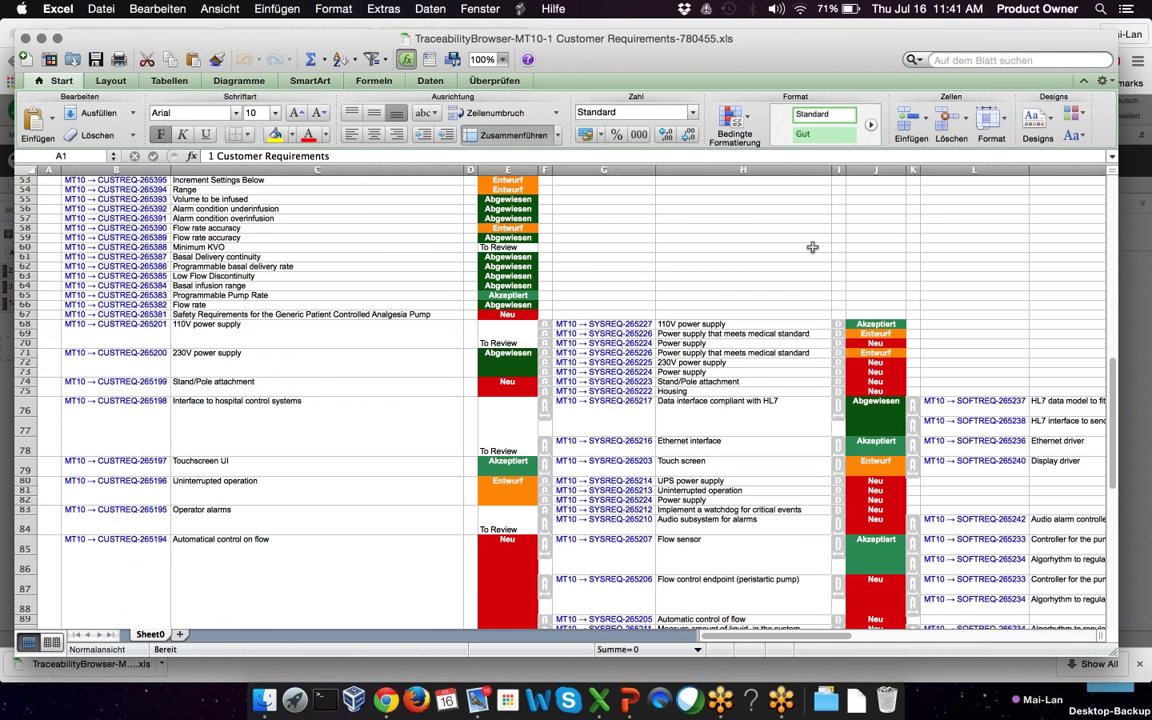
{"action": "scroll", "coordinate": [812, 247], "scroll_direction": "down", "scroll_amount": 2}
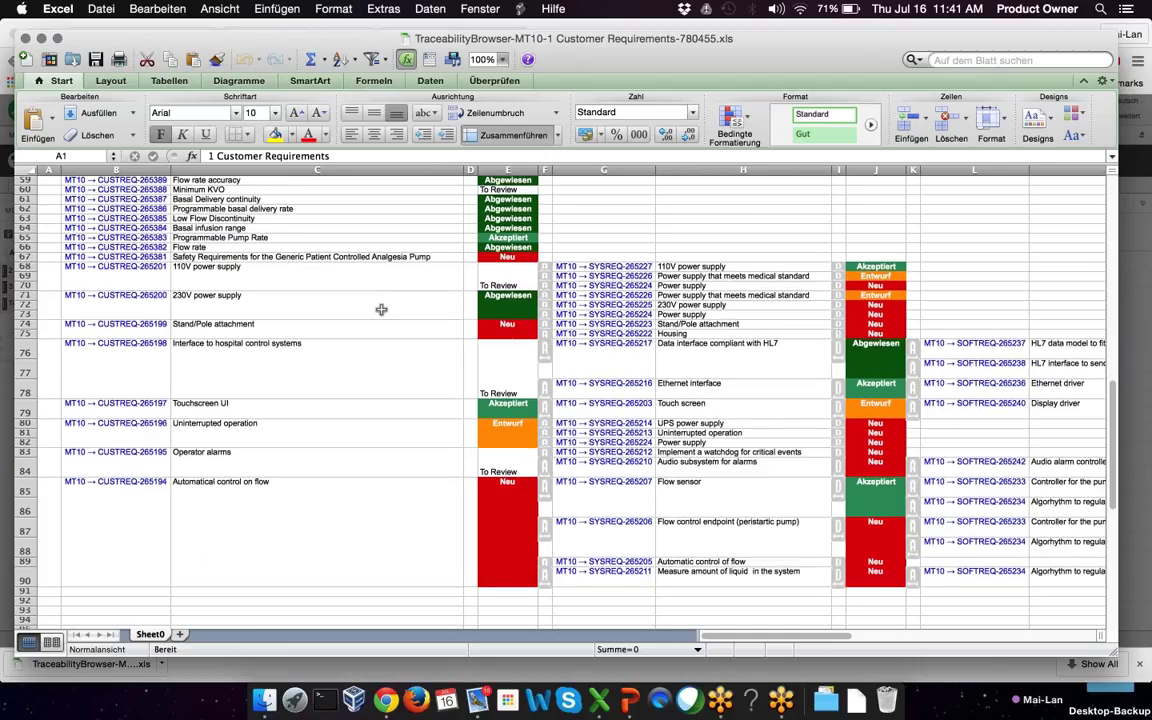
{"action": "left_click", "coordinate": [263, 379]}
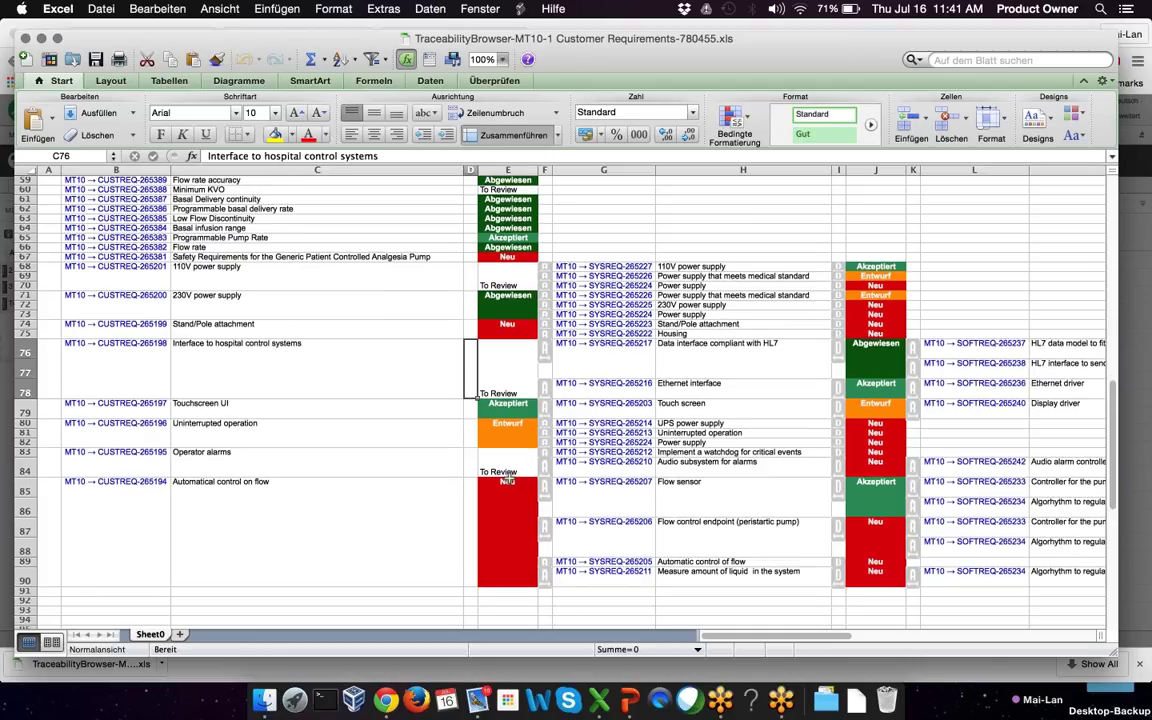
{"action": "key", "text": "Right"}
{"action": "key", "text": "Right"}
{"action": "key", "text": "Right"}
{"action": "key", "text": "Right"}
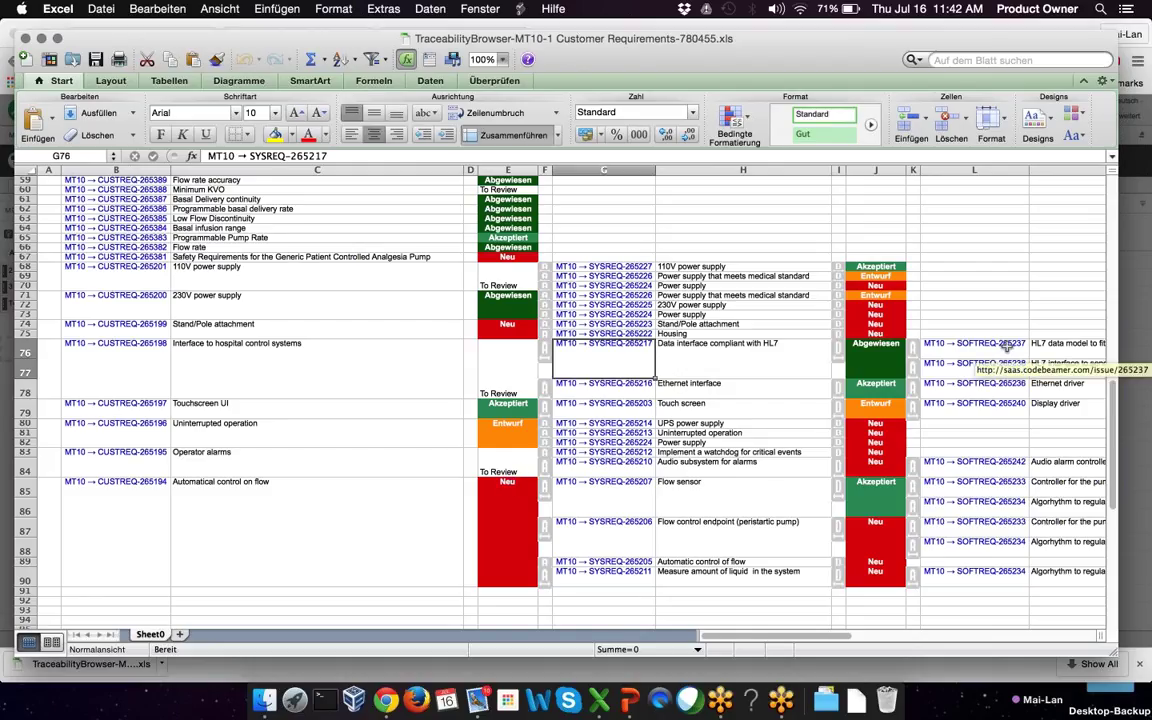
{"action": "scroll", "coordinate": [1007, 346], "scroll_direction": "up", "scroll_amount": 3}
{"action": "scroll", "coordinate": [1007, 346], "scroll_direction": "up", "scroll_amount": 5}
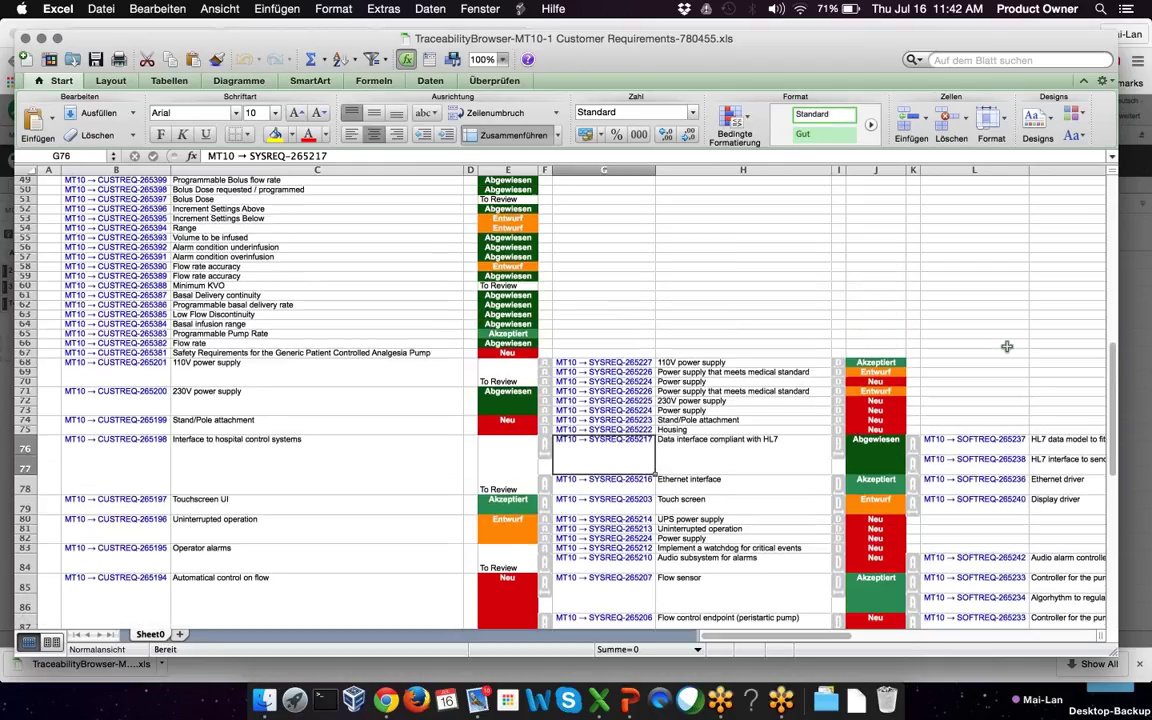
{"action": "scroll", "coordinate": [1007, 346], "scroll_direction": "up", "scroll_amount": 10}
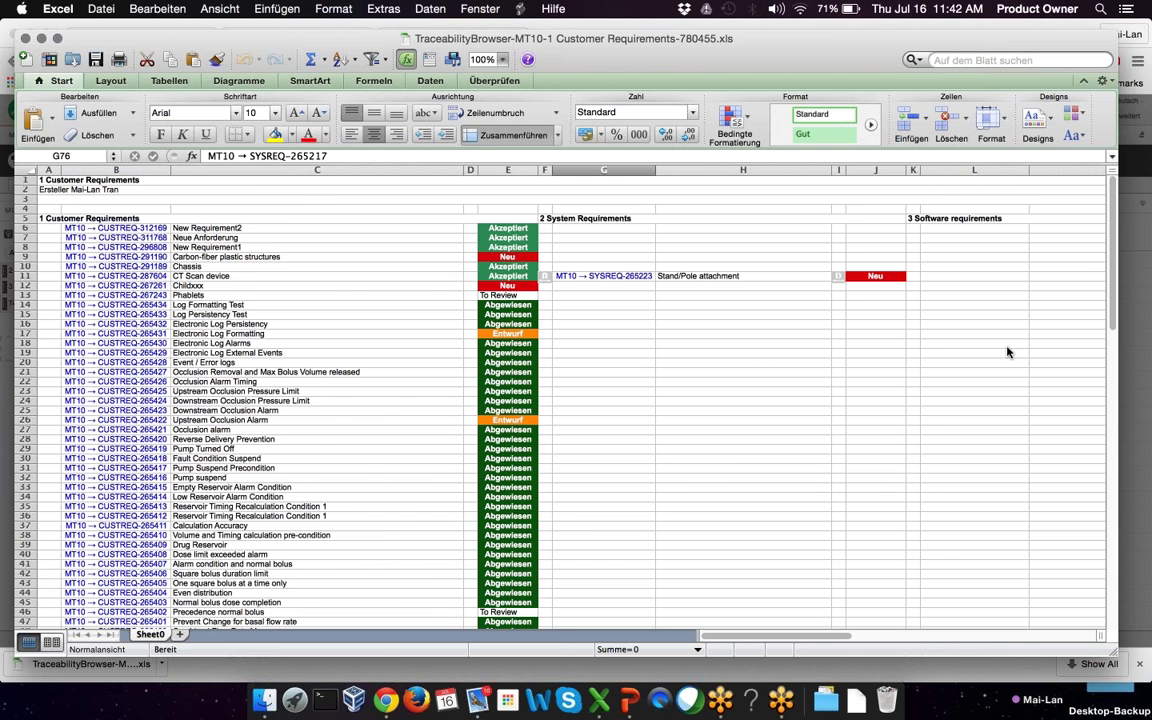
- Close the Excel workbook and dismiss codeBeamer's export download notice
{"action": "left_click", "coordinate": [25, 38]}
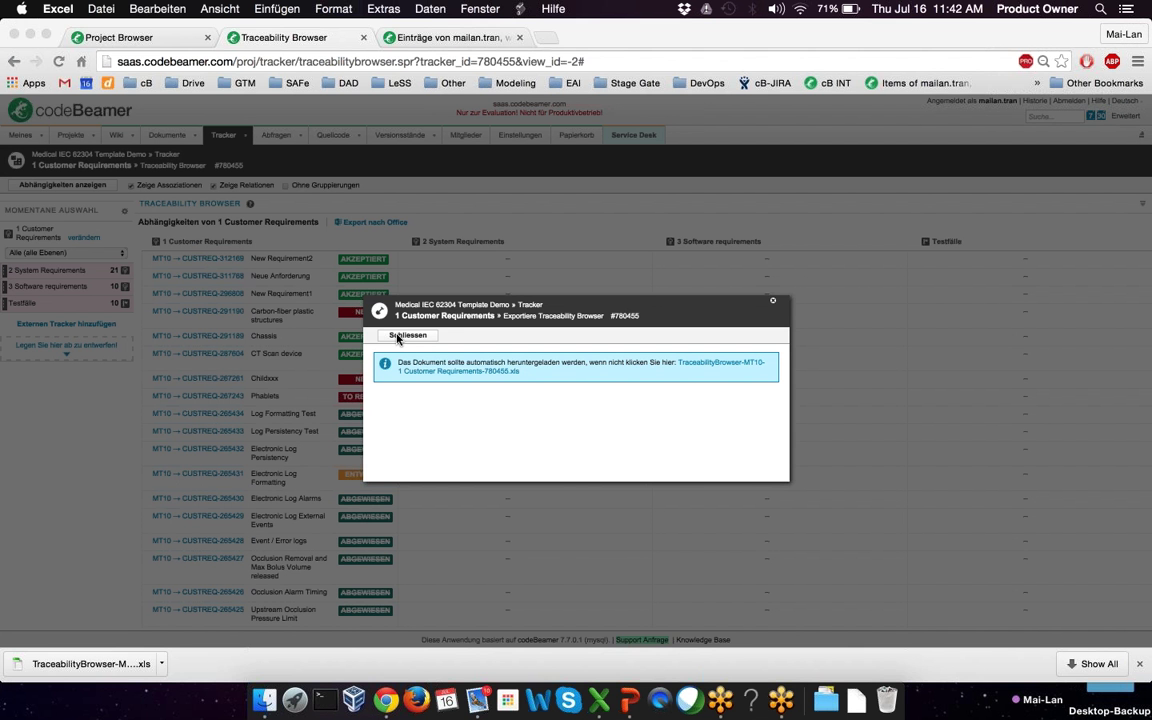
{"action": "left_click", "coordinate": [397, 338]}
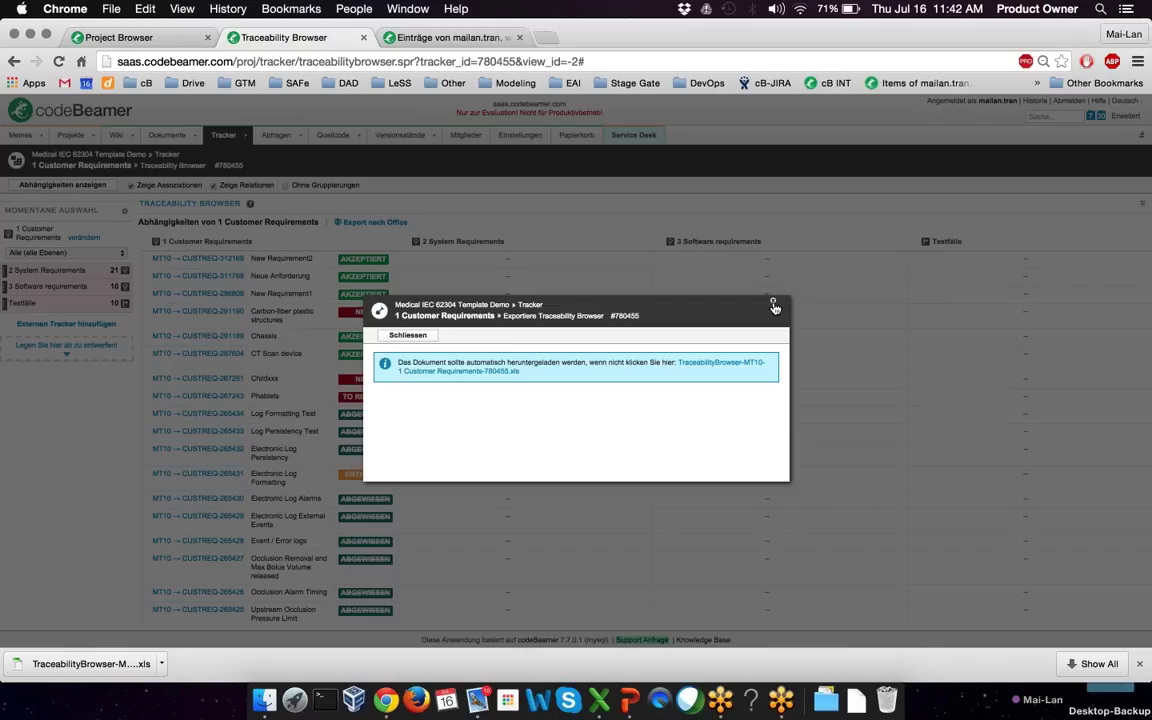
{"action": "left_click", "coordinate": [773, 304]}
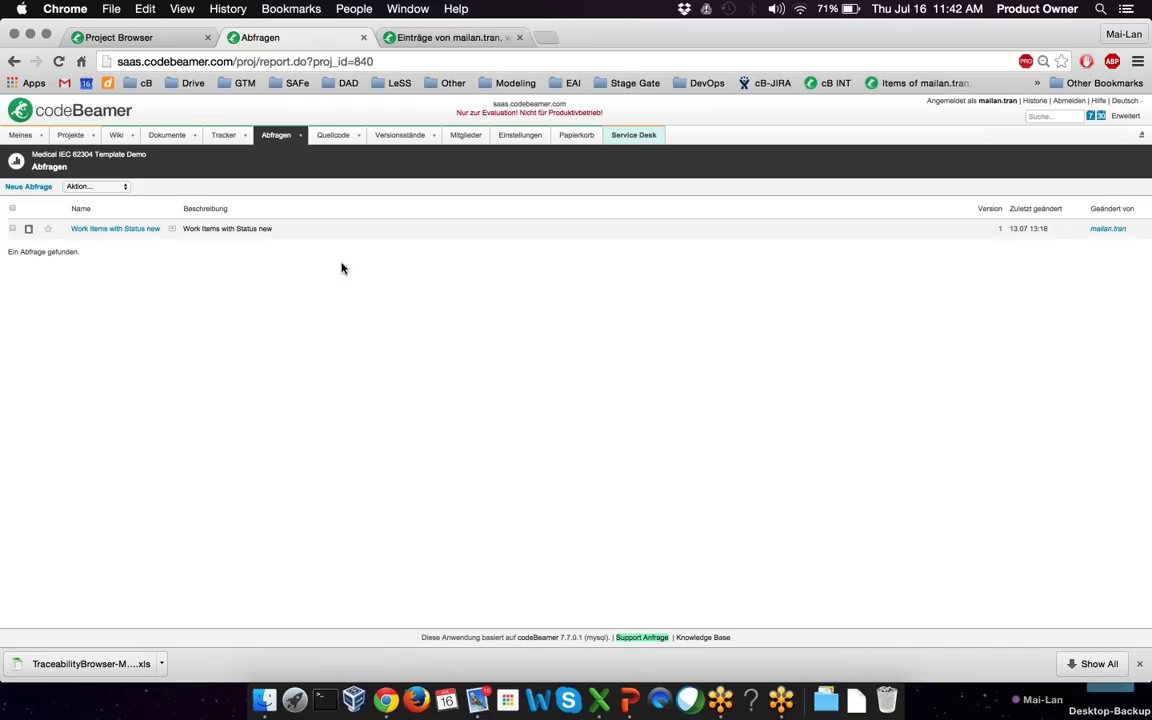
- Run the saved 'Work Items with Status new' query and enlarge its results page
{"action": "left_click", "coordinate": [115, 229]}
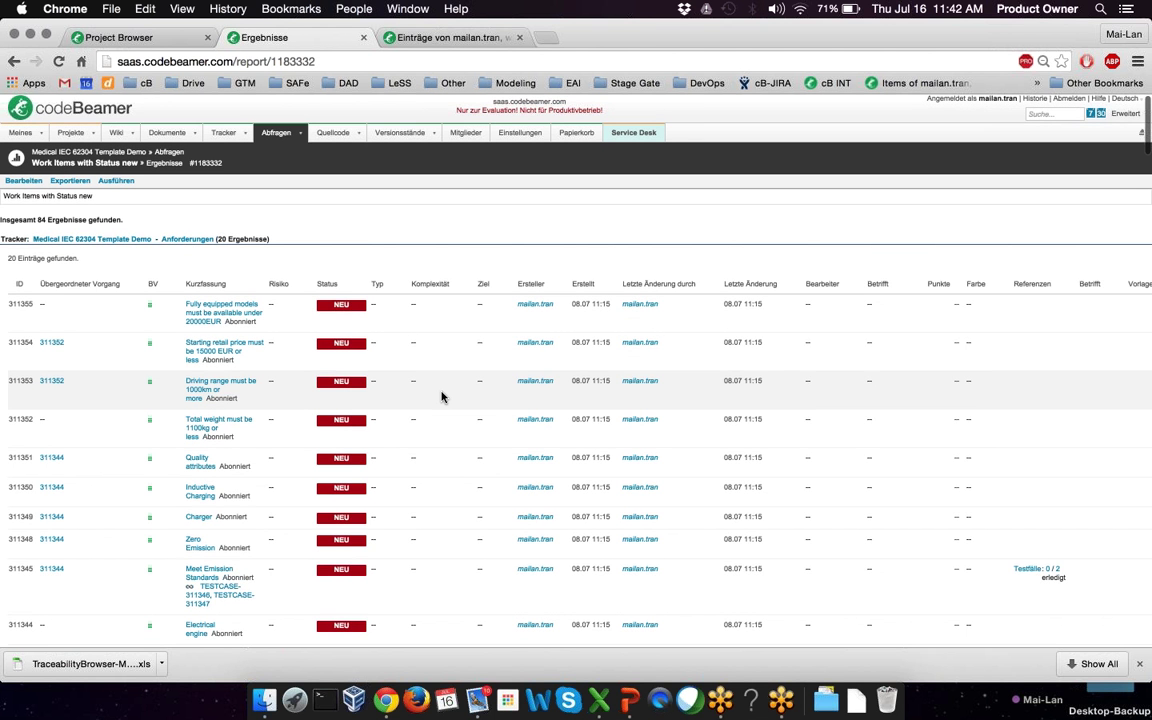
{"action": "scroll", "coordinate": [441, 397], "scroll_direction": "down", "scroll_amount": 2}
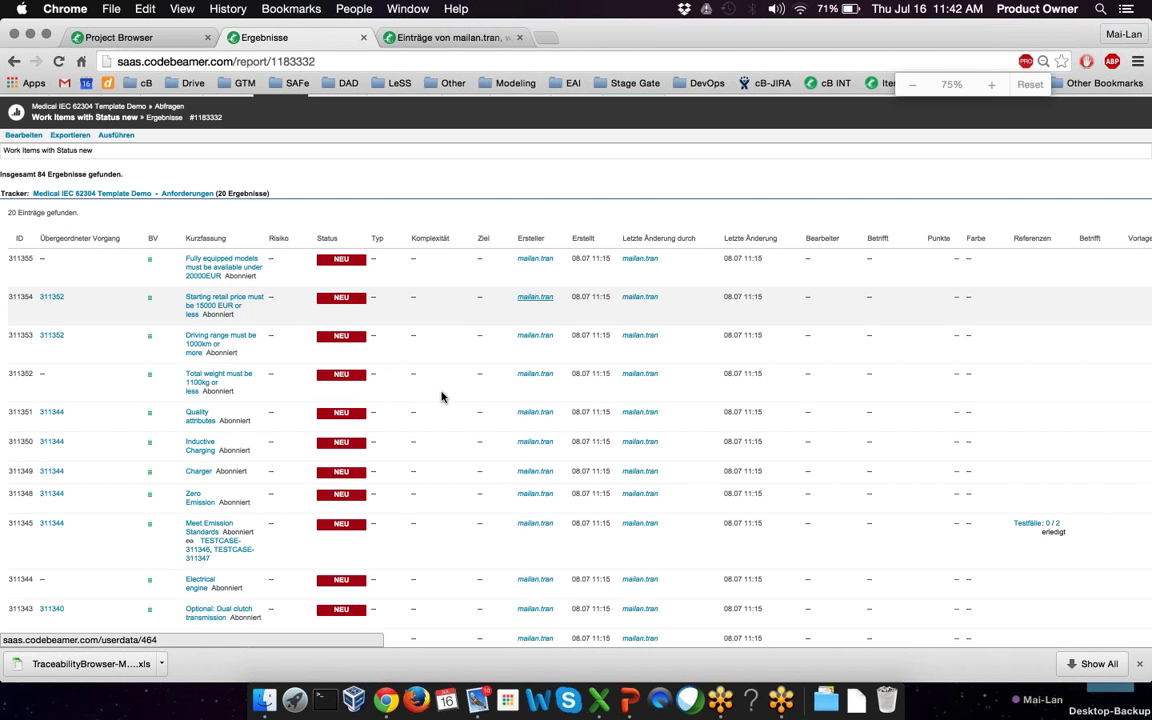
{"action": "key", "text": "super+equal"}
{"action": "key", "text": "super+equal"}
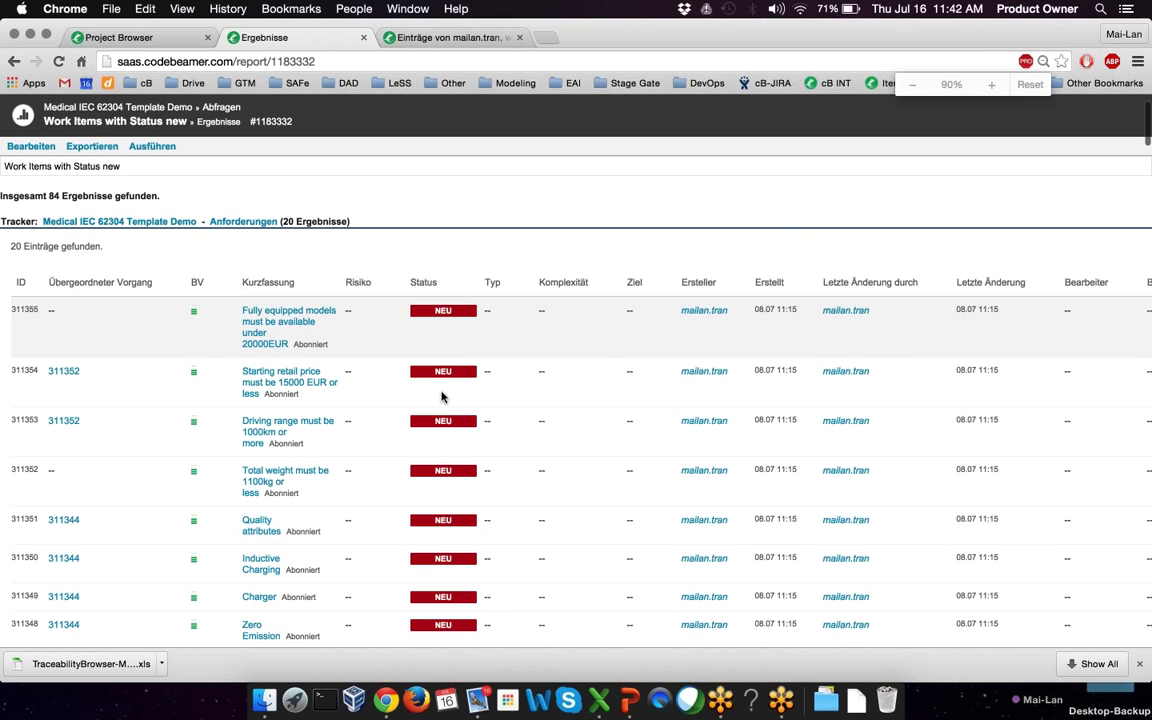
{"action": "scroll", "coordinate": [441, 397], "scroll_direction": "down", "scroll_amount": 4}
{"action": "scroll", "coordinate": [441, 397], "scroll_direction": "up", "scroll_amount": 1}
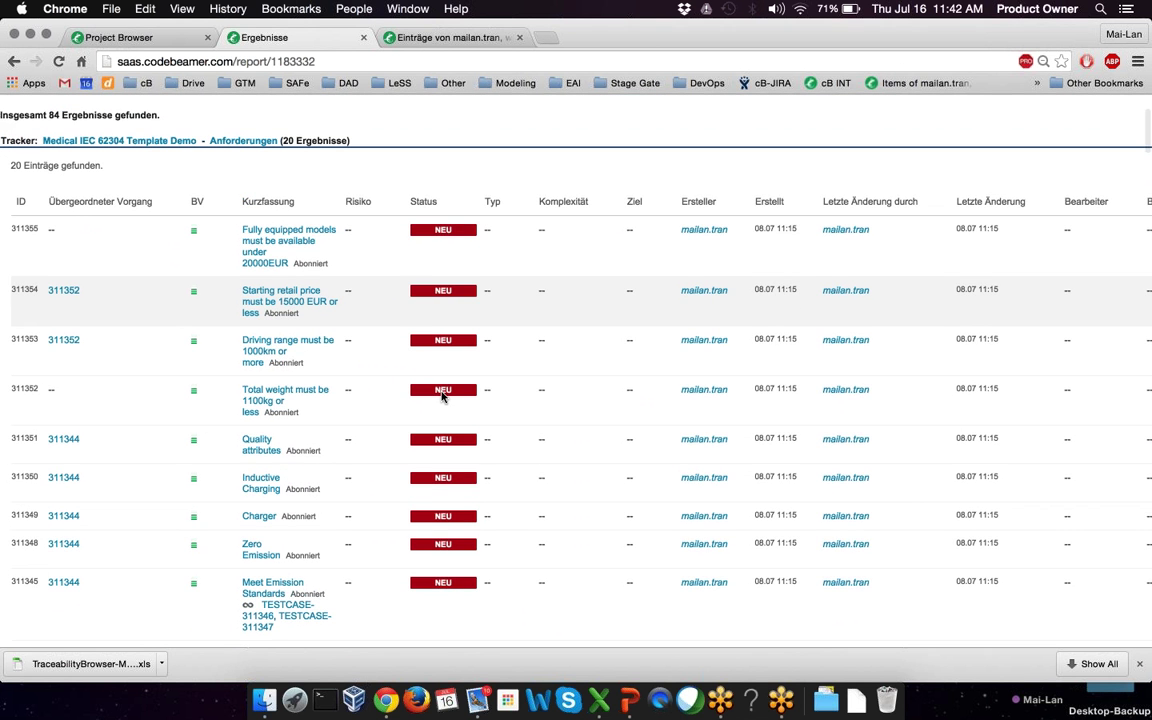
{"action": "scroll", "coordinate": [443, 396], "scroll_direction": "down", "scroll_amount": 1}
{"action": "scroll", "coordinate": [443, 396], "scroll_direction": "up", "scroll_amount": 1}
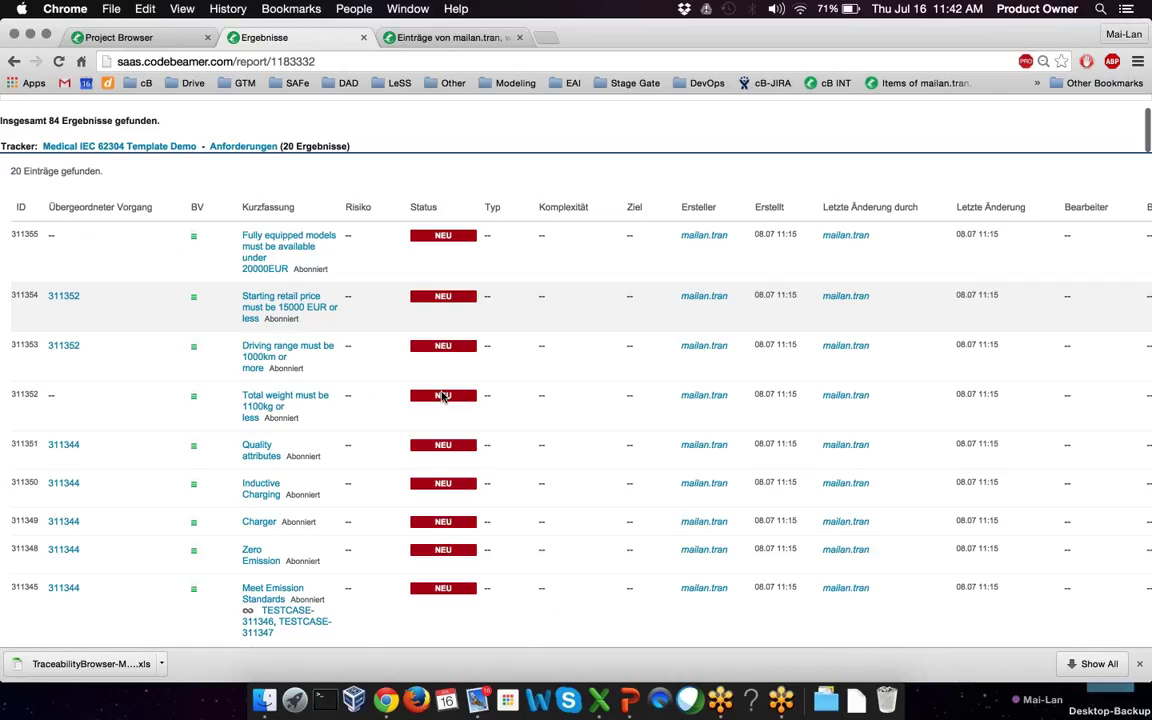
{"action": "scroll", "coordinate": [443, 396], "scroll_direction": "down", "scroll_amount": 2}
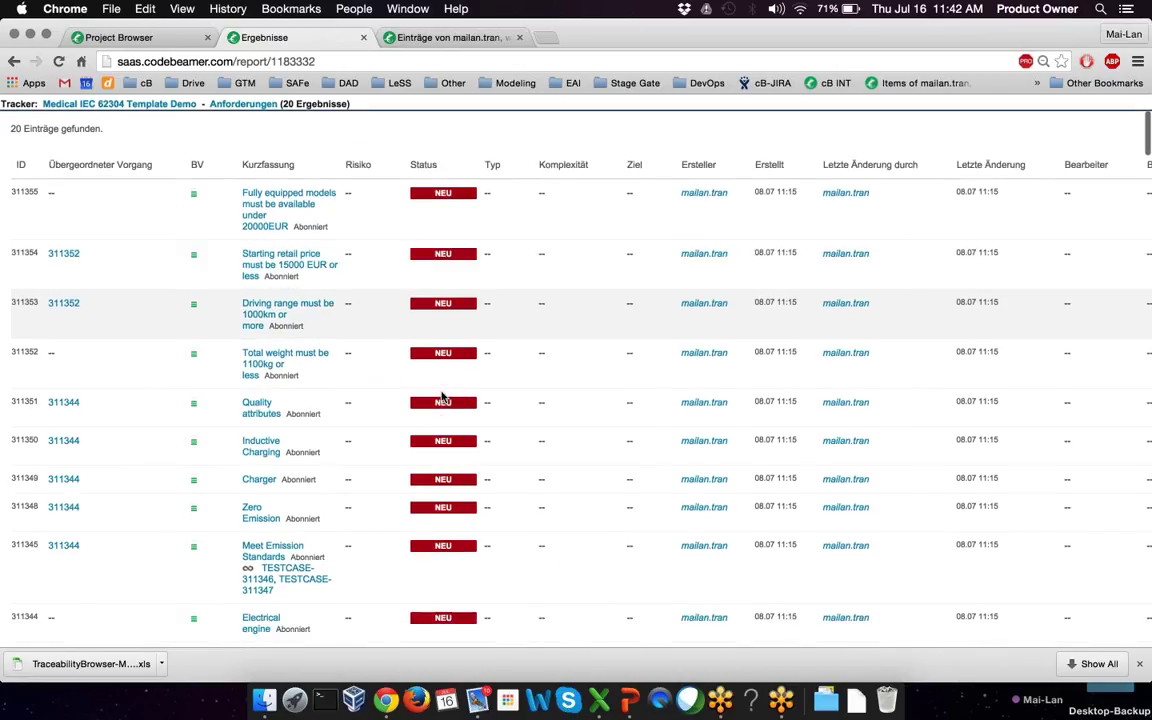
{"action": "scroll", "coordinate": [404, 252], "scroll_direction": "up", "scroll_amount": 2}
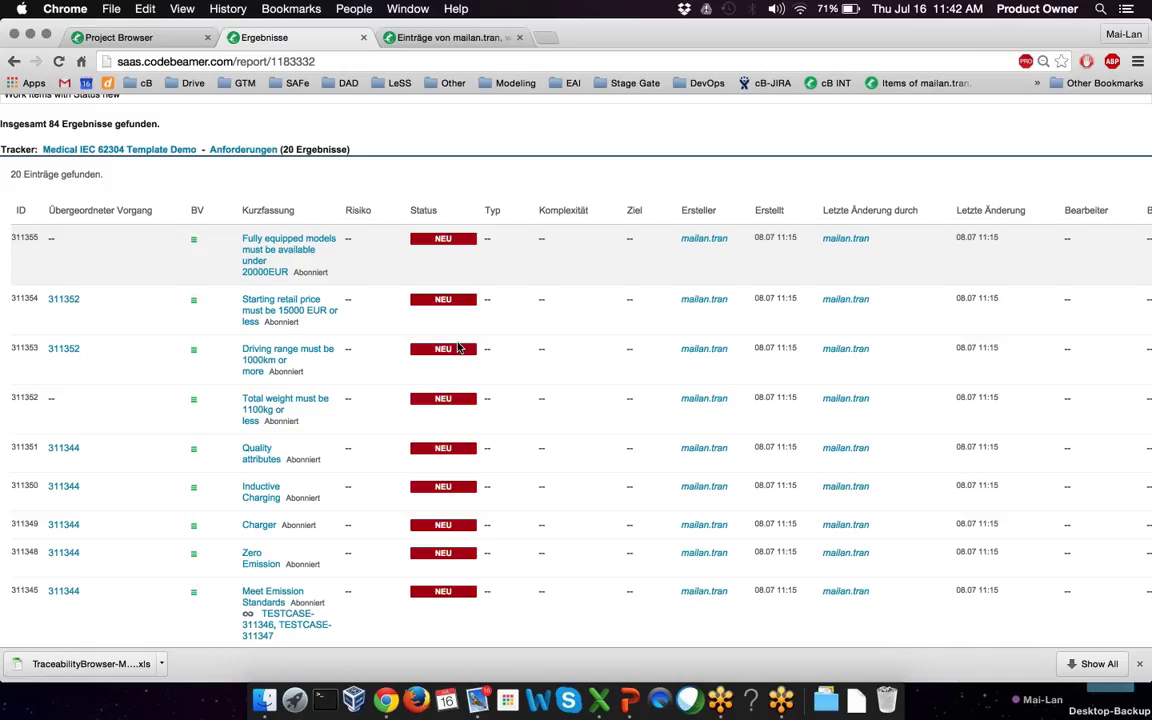
- Scroll through the per-tracker results: 2 Fehler, 1 Aufgaben, 3 Testläufe
{"action": "scroll", "coordinate": [458, 347], "scroll_direction": "down", "scroll_amount": 2}
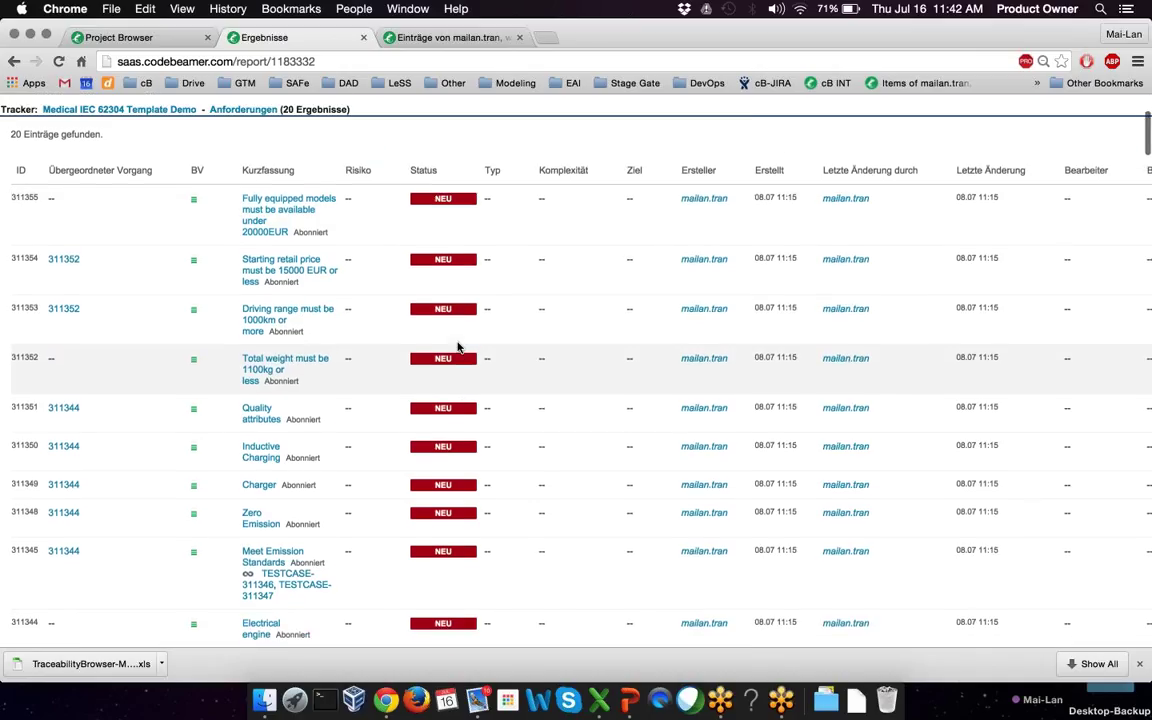
{"action": "scroll", "coordinate": [458, 347], "scroll_direction": "down", "scroll_amount": 3}
{"action": "scroll", "coordinate": [458, 347], "scroll_direction": "down", "scroll_amount": 3}
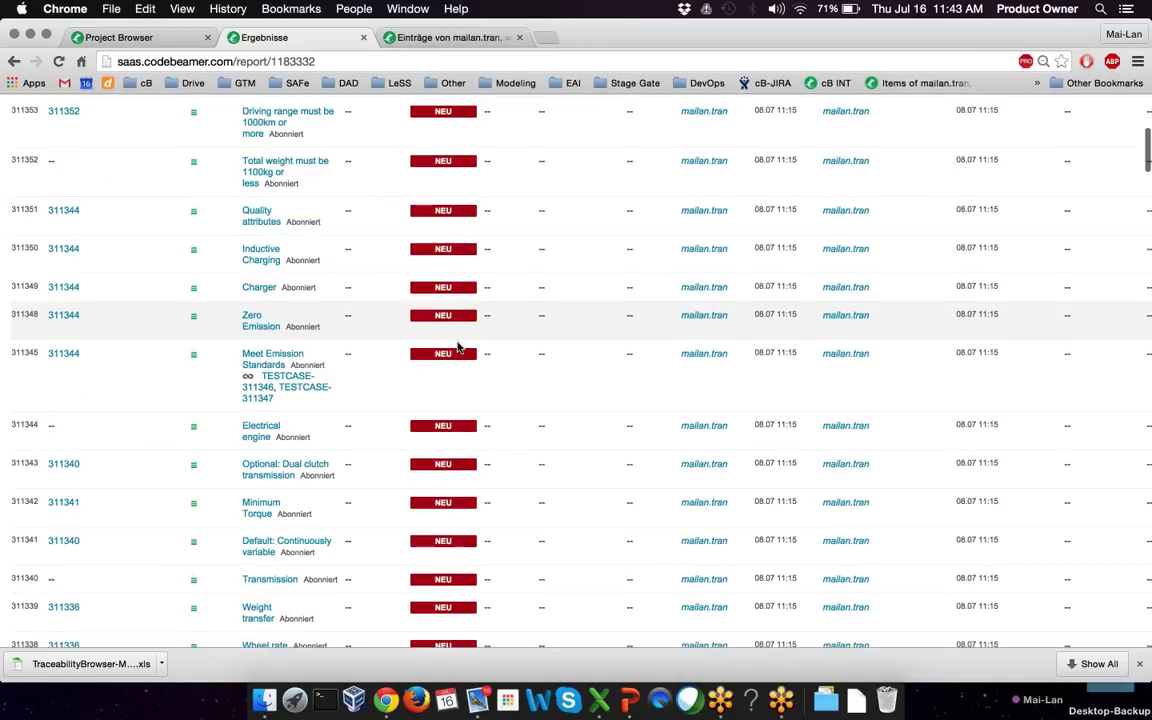
{"action": "scroll", "coordinate": [458, 347], "scroll_direction": "down", "scroll_amount": 6}
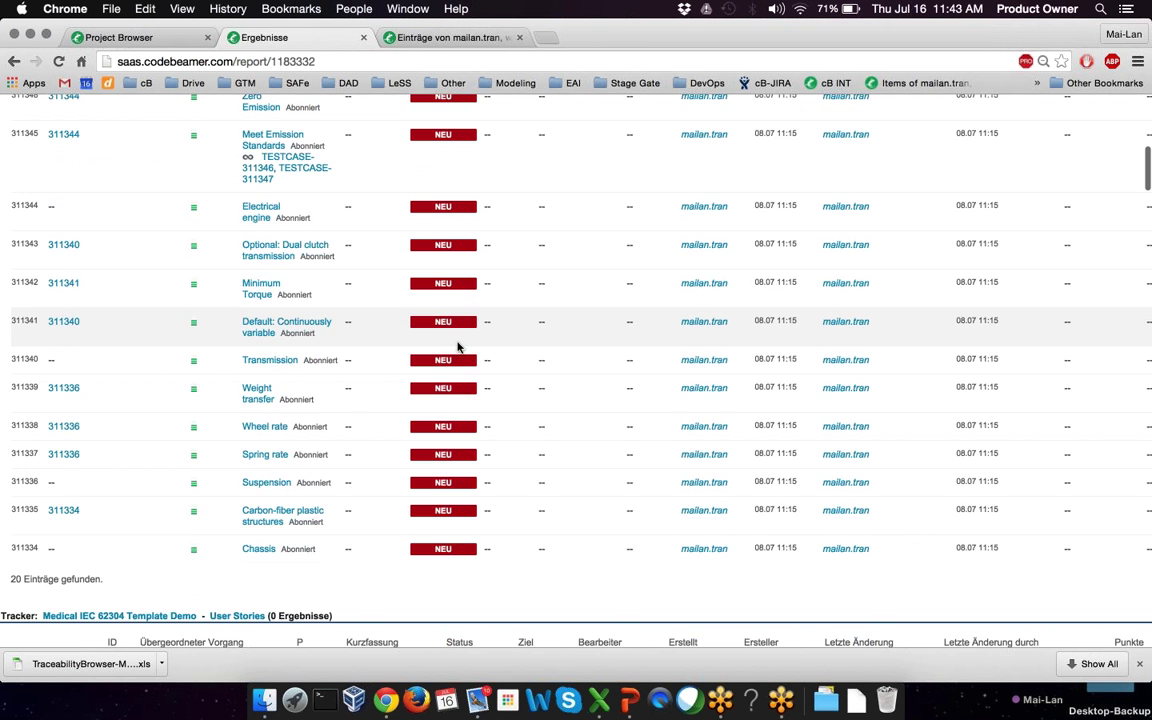
{"action": "scroll", "coordinate": [458, 347], "scroll_direction": "down", "scroll_amount": 9}
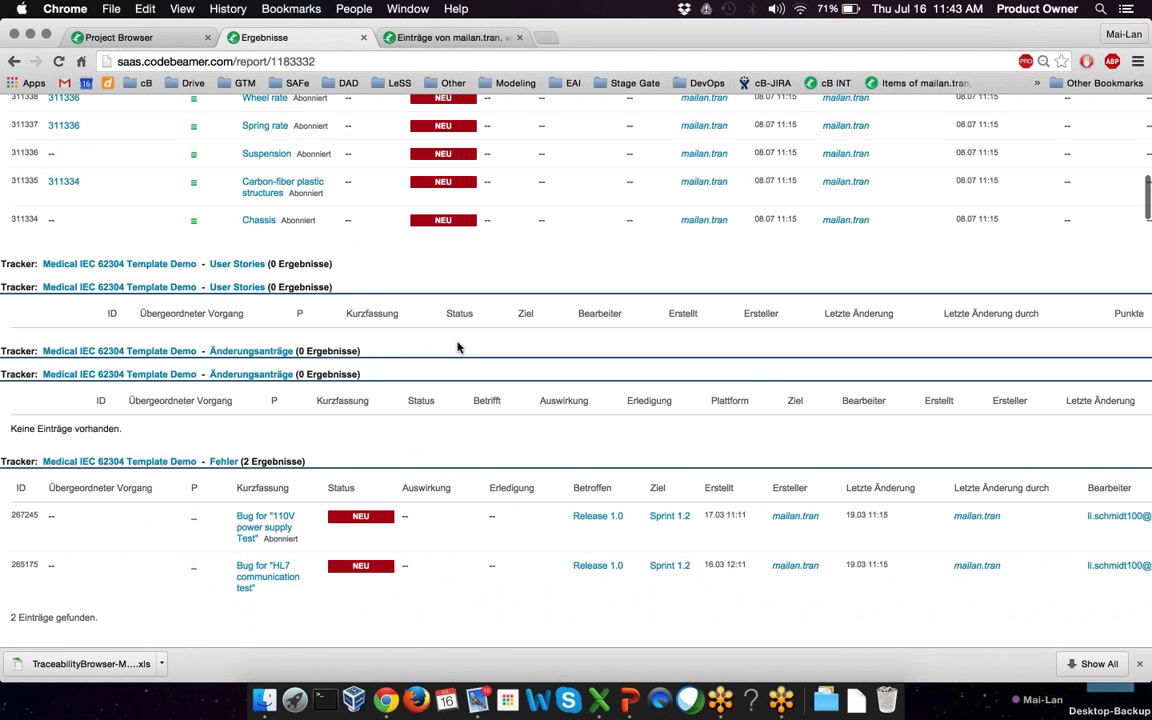
{"action": "scroll", "coordinate": [458, 347], "scroll_direction": "down", "scroll_amount": 4}
{"action": "scroll", "coordinate": [458, 347], "scroll_direction": "down", "scroll_amount": 1}
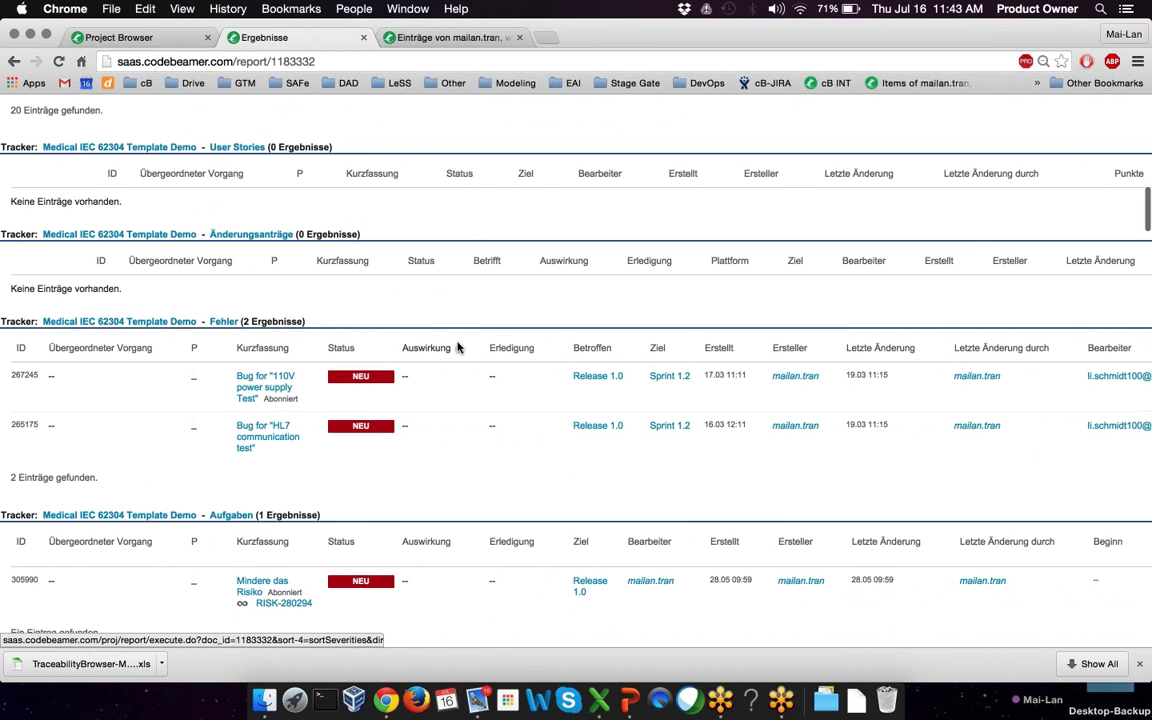
{"action": "scroll", "coordinate": [458, 347], "scroll_direction": "up", "scroll_amount": 2}
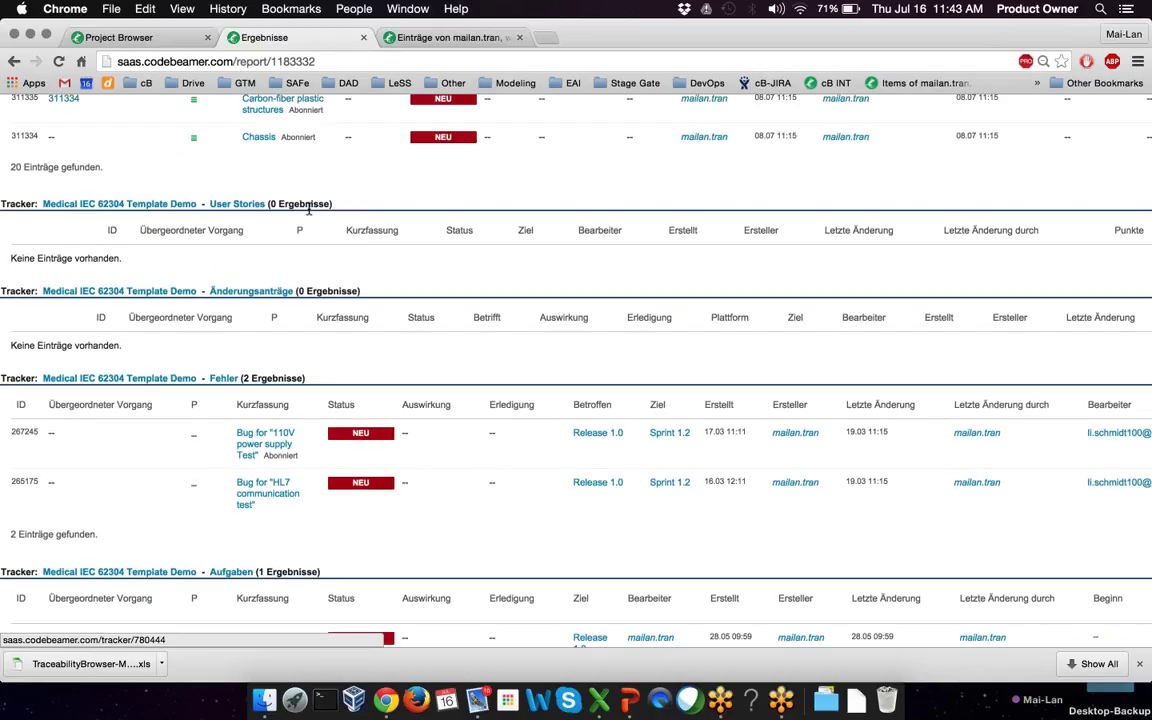
{"action": "scroll", "coordinate": [403, 258], "scroll_direction": "down", "scroll_amount": 1}
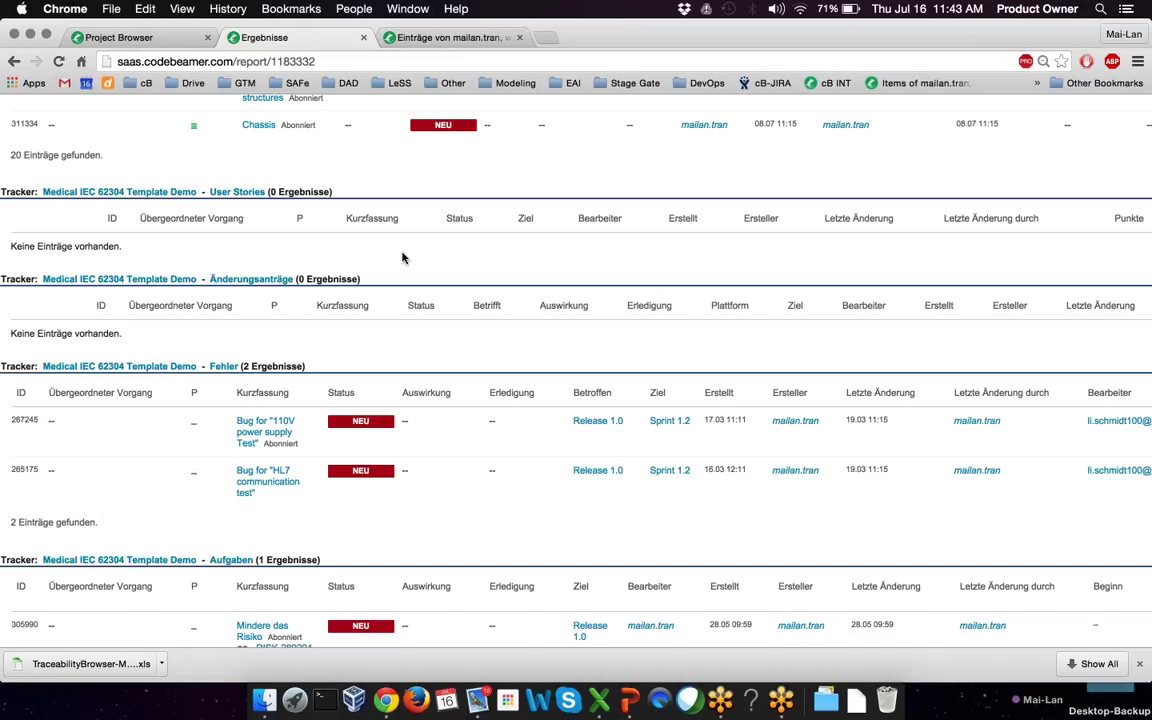
{"action": "scroll", "coordinate": [403, 258], "scroll_direction": "down", "scroll_amount": 2}
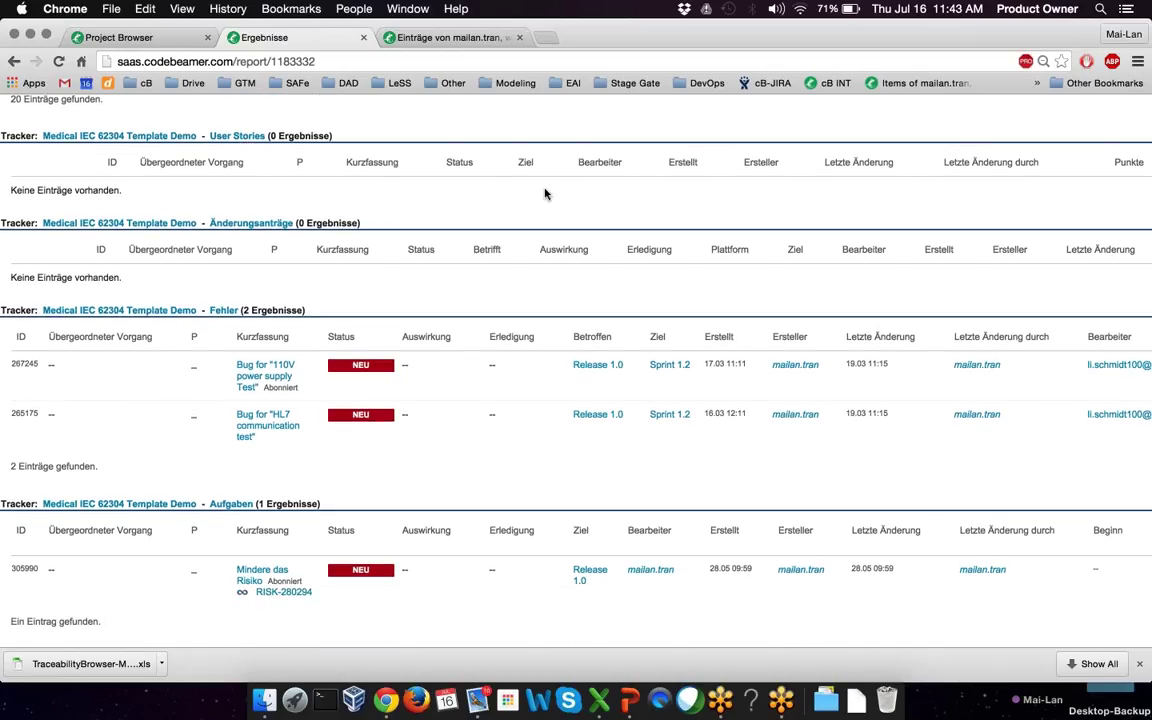
{"action": "scroll", "coordinate": [510, 206], "scroll_direction": "down", "scroll_amount": 2}
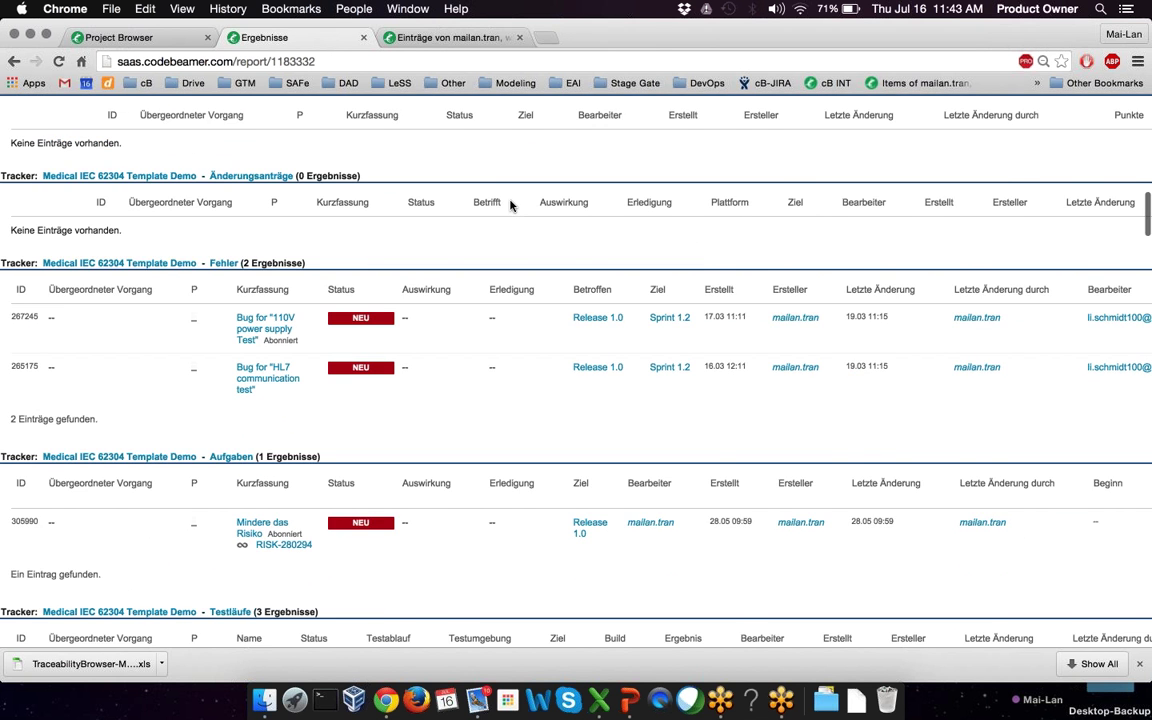